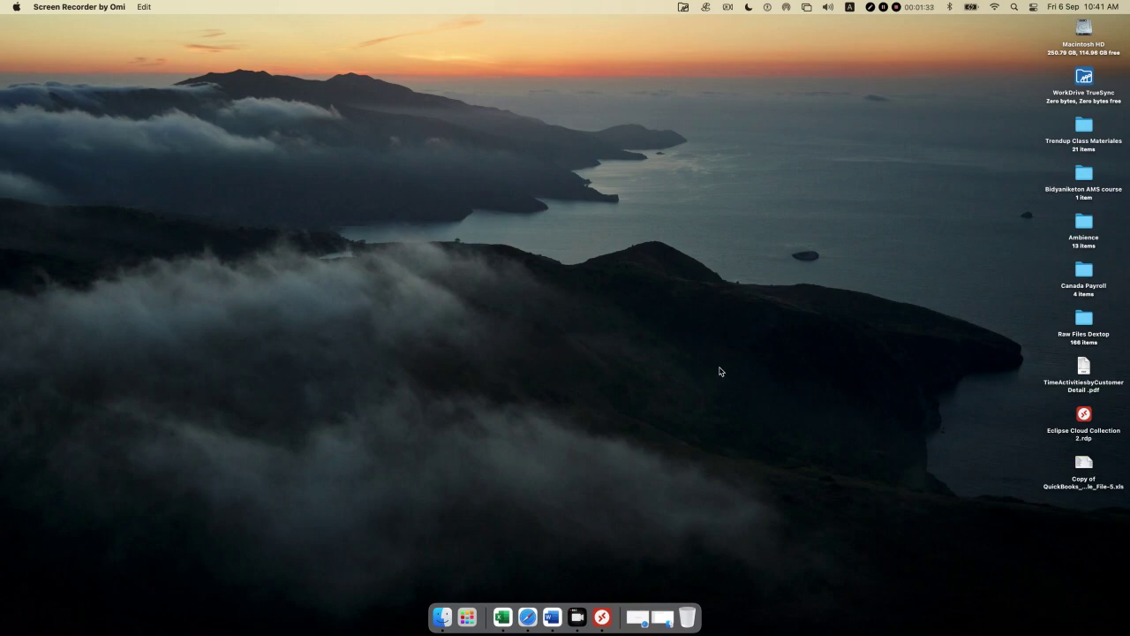
# Switch to Safari and sign in to QuickBooks Online with the remembered work account, filling in its saved password.
pyautogui.click(527, 615)
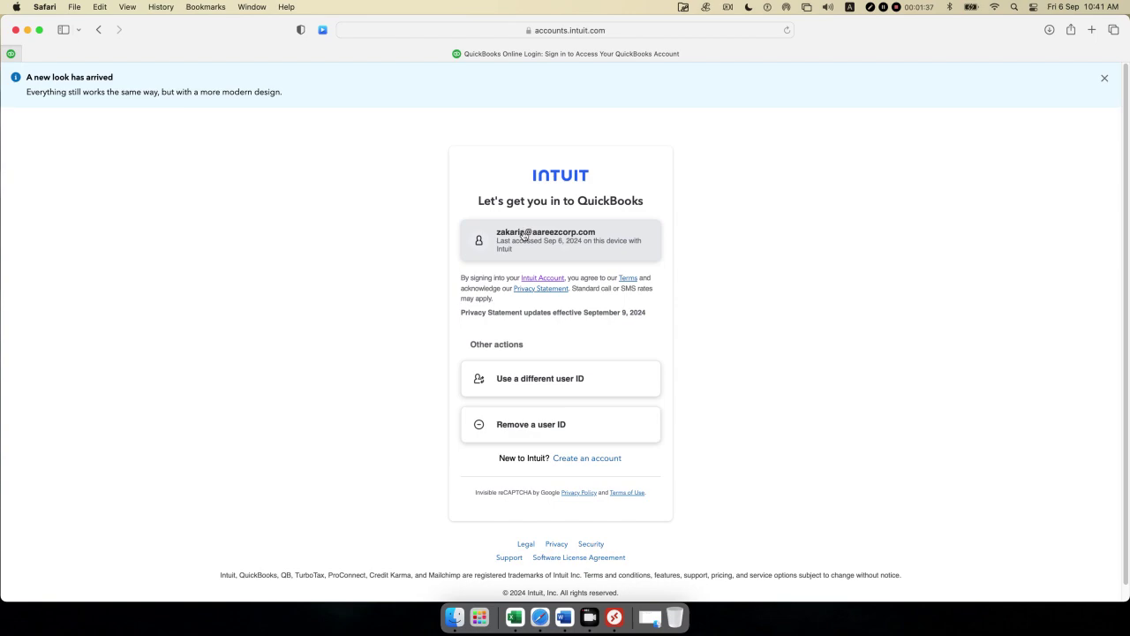
pyautogui.click(523, 235)
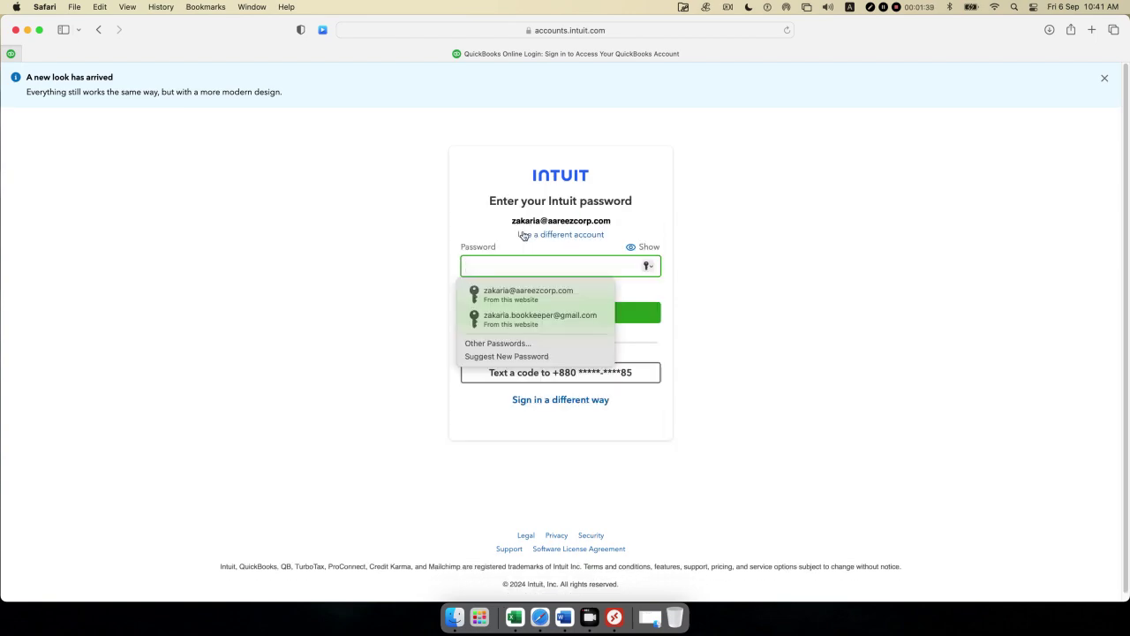
pyautogui.click(507, 293)
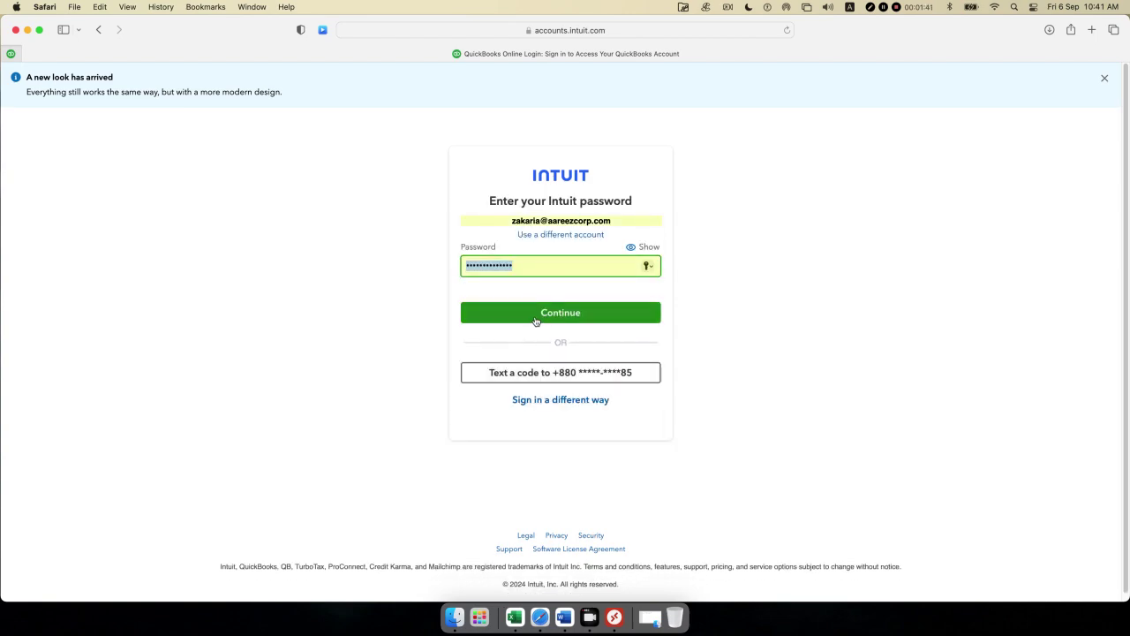
pyautogui.click(535, 321)
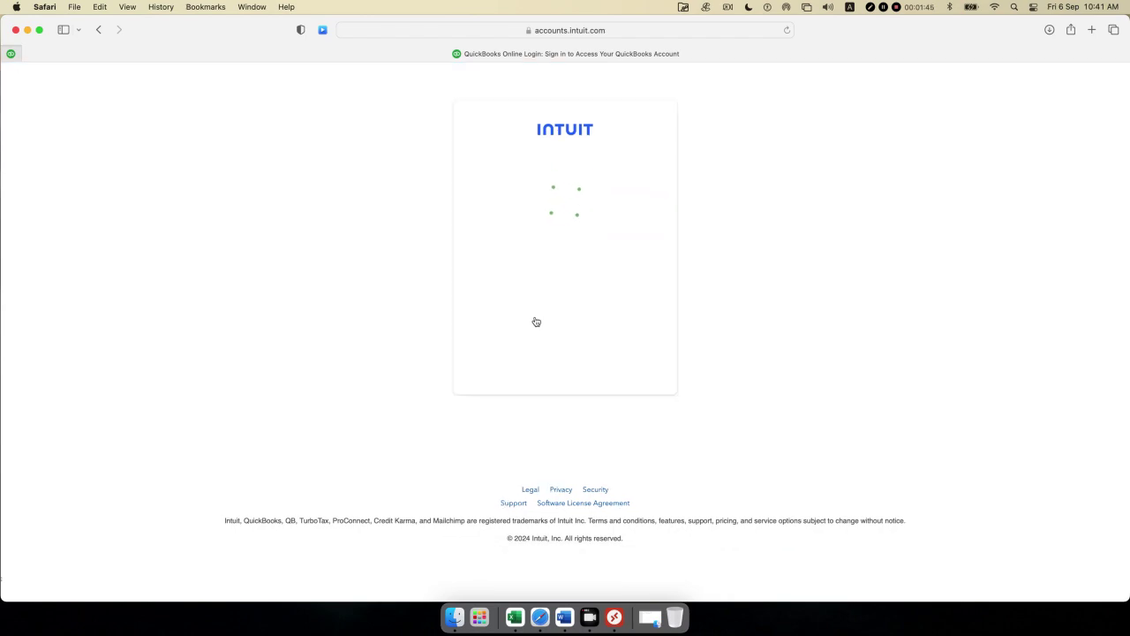
# Open the Delta Healthcare company from the QuickBooks Online companies available to the account.
pyautogui.scroll(-2, 550, 394)
pyautogui.scroll(-2, 560, 418)
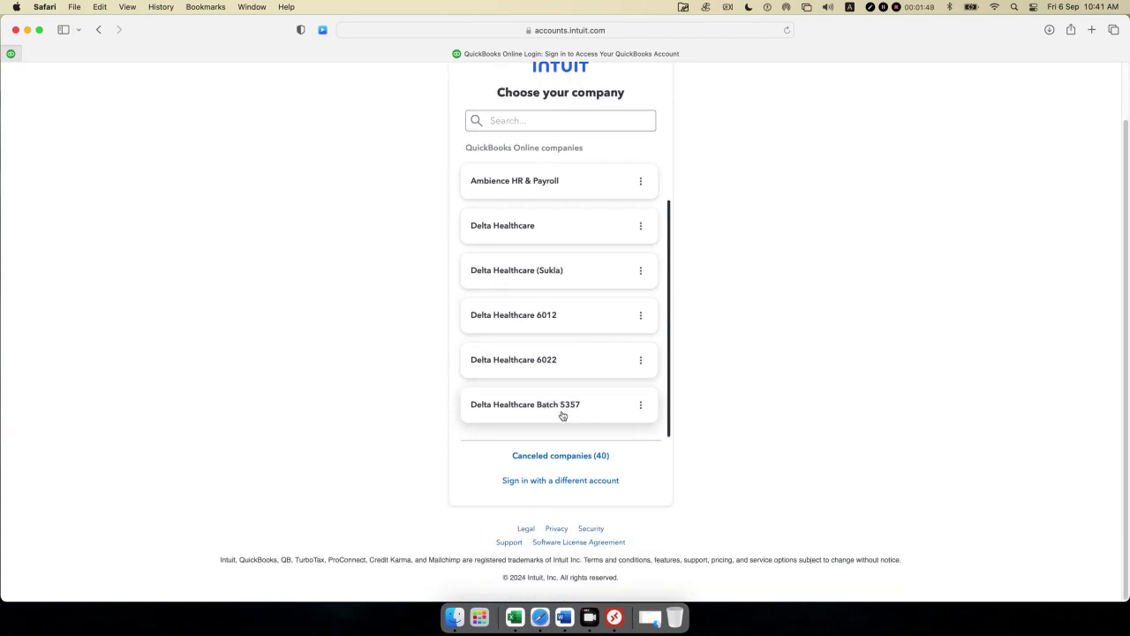
pyautogui.scroll(4, 557, 407)
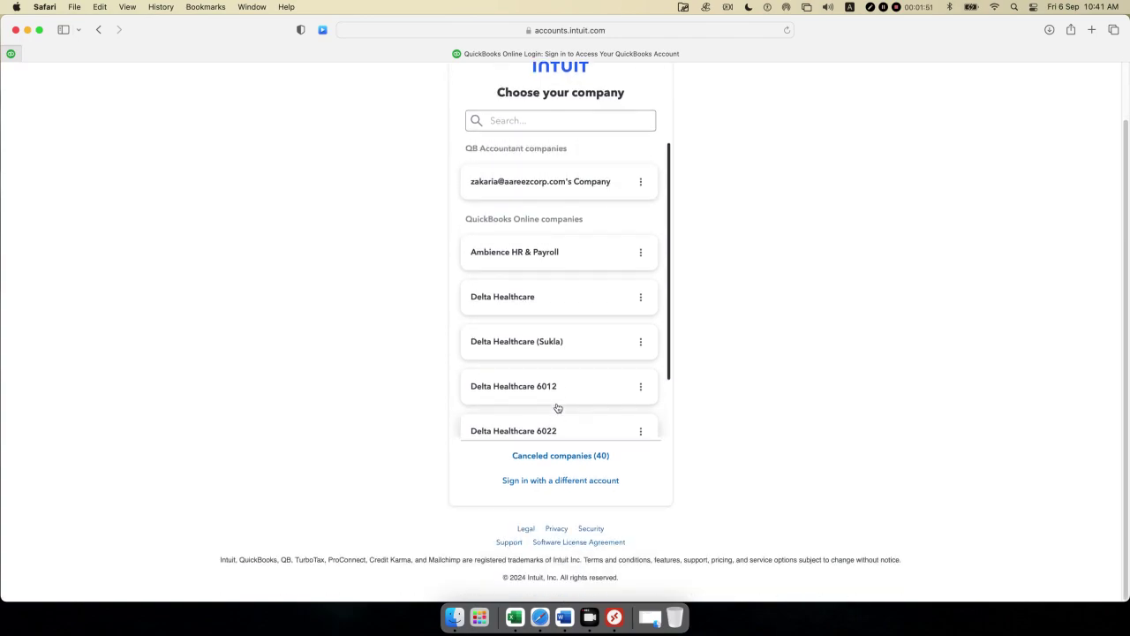
pyautogui.scroll(-3, 557, 407)
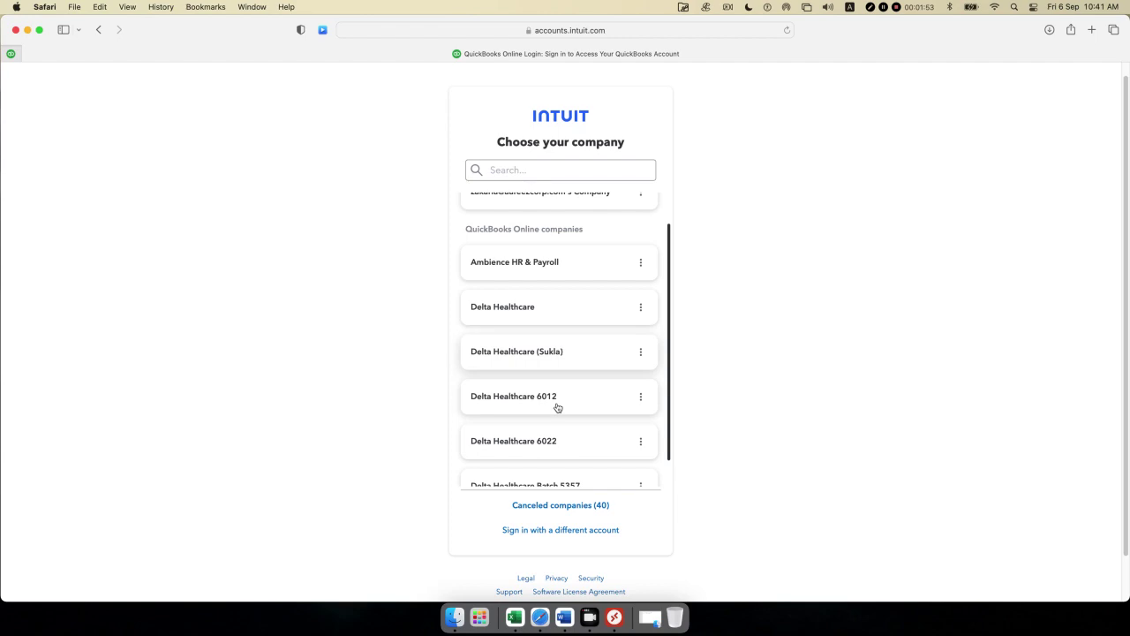
pyautogui.scroll(4, 557, 407)
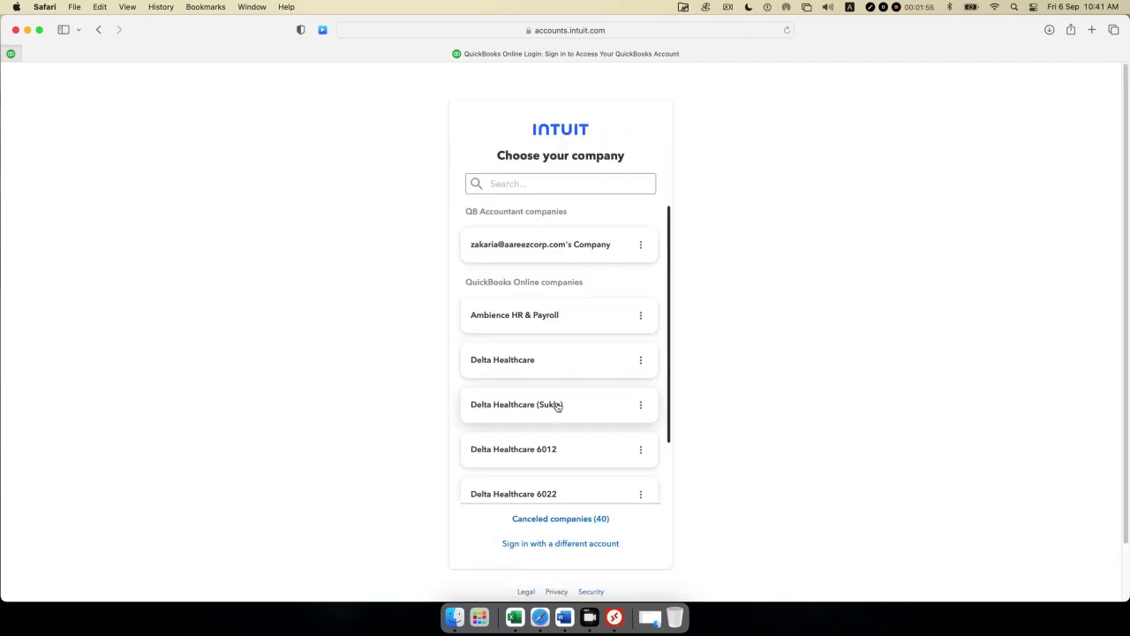
pyautogui.click(503, 360)
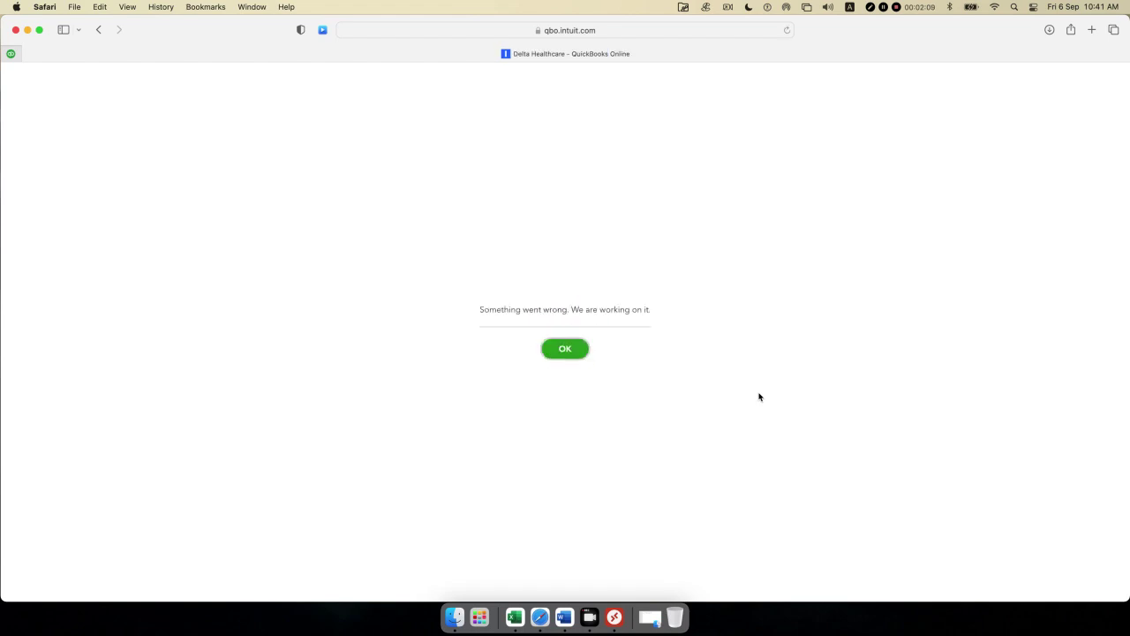
# Retry loading the Delta Healthcare company and close the account history basics tour.
pyautogui.click(562, 355)
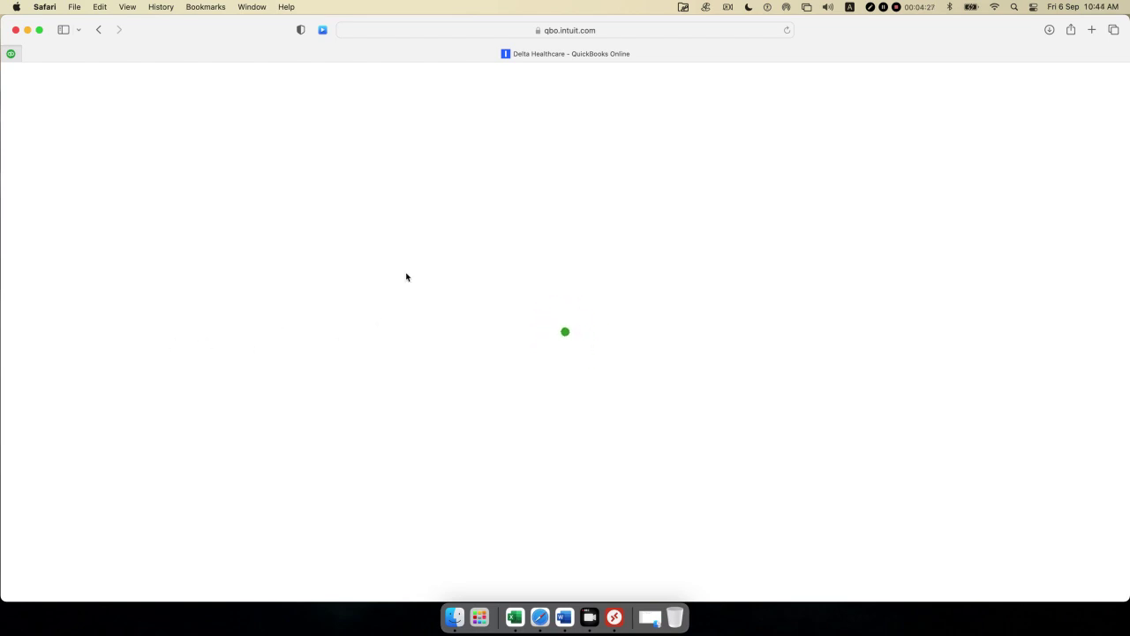
pyautogui.click(785, 31)
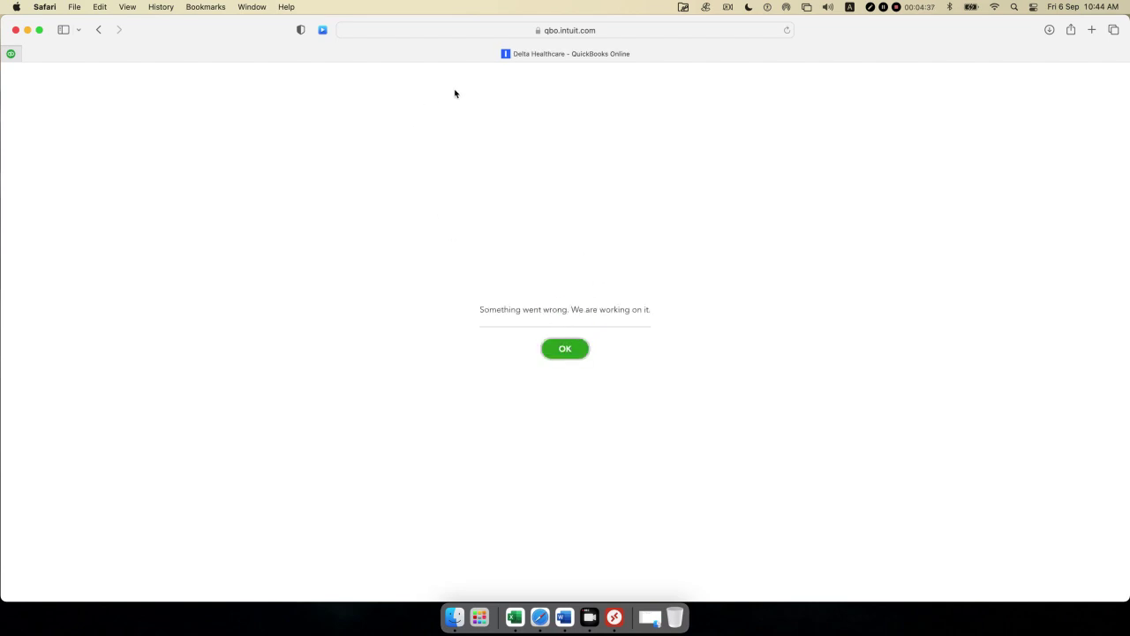
pyautogui.click(8, 58)
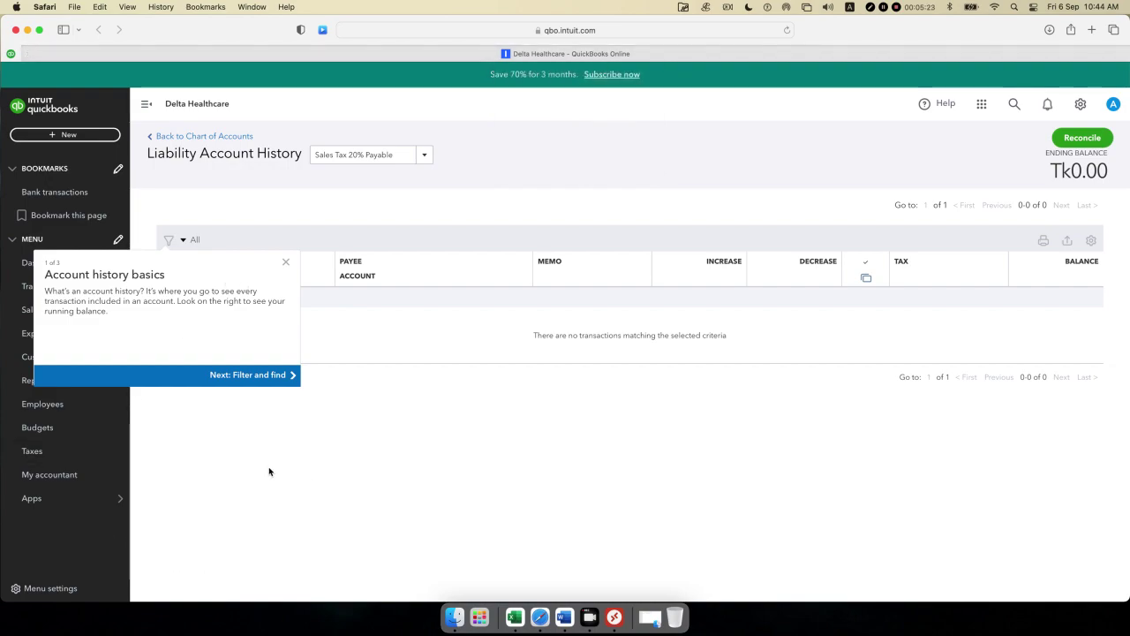
pyautogui.click(286, 264)
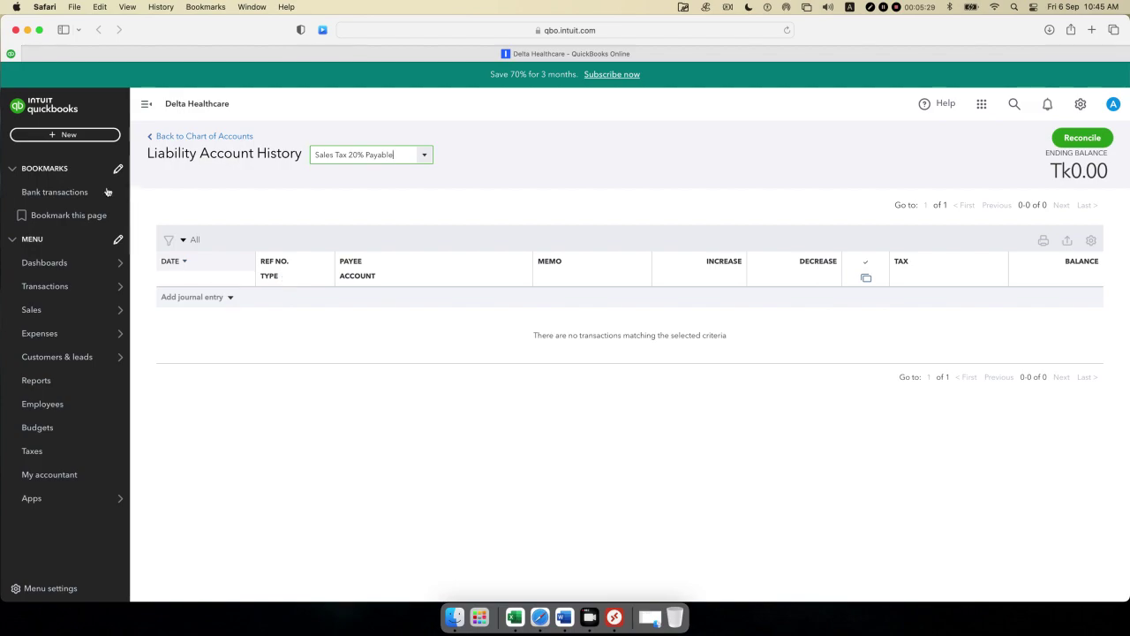
# View the options for creating new transactions, close them and open Delta Healthcare's Employees page.
pyautogui.click(57, 137)
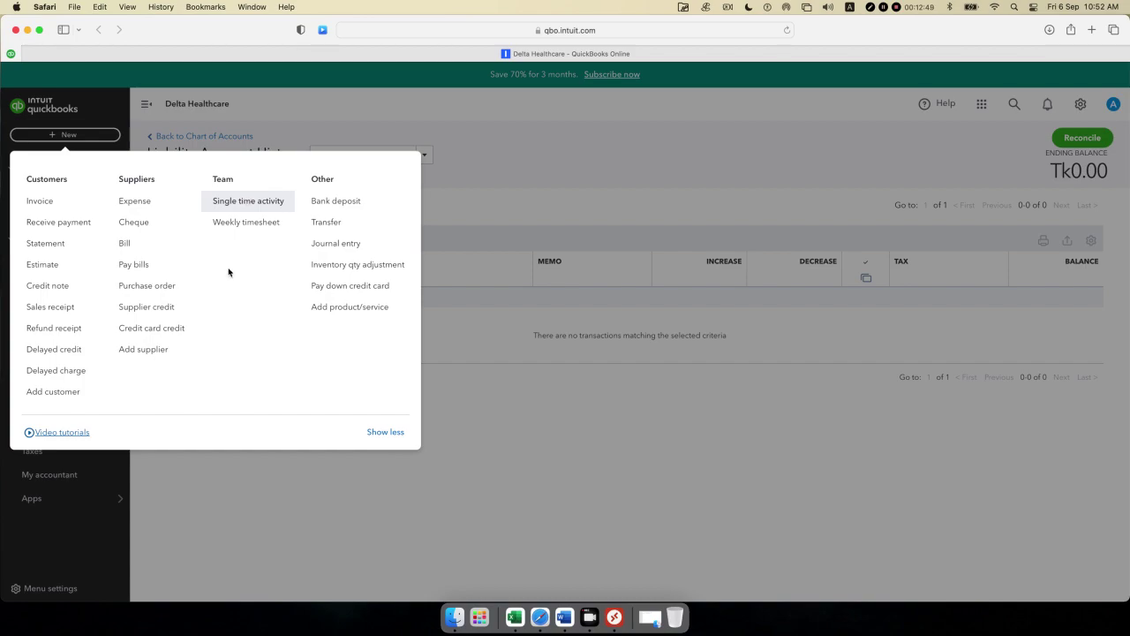
pyautogui.click(306, 483)
pyautogui.click(55, 408)
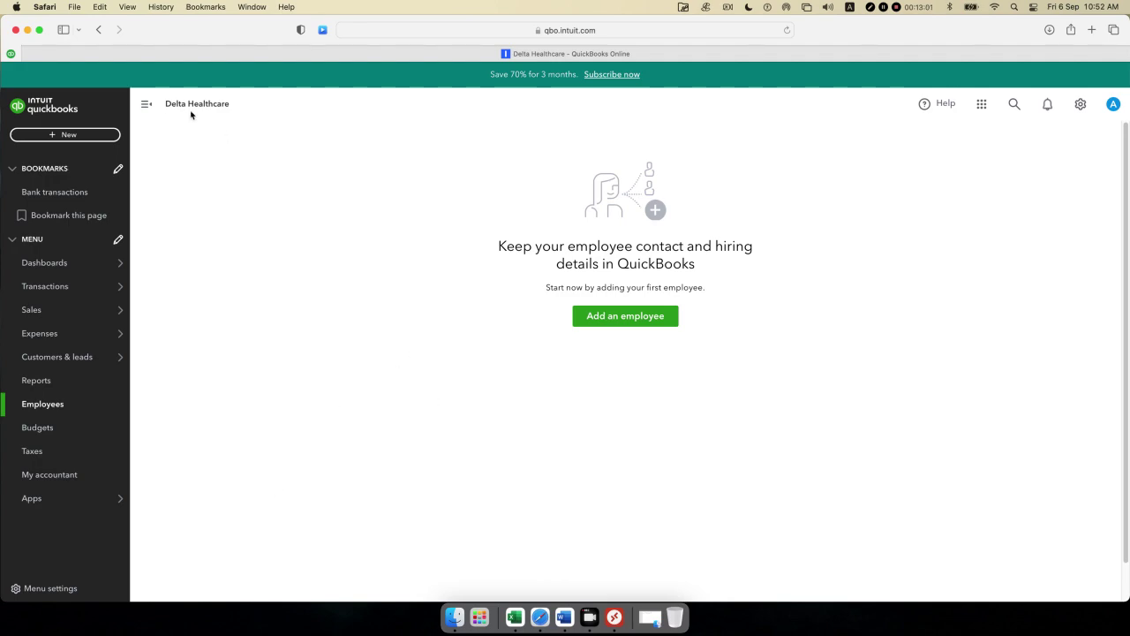
# Minimize Safari and open the Class 05 QB-05 folder inside the Trendup Class Materiales desktop folder in a new tab.
pyautogui.click(27, 30)
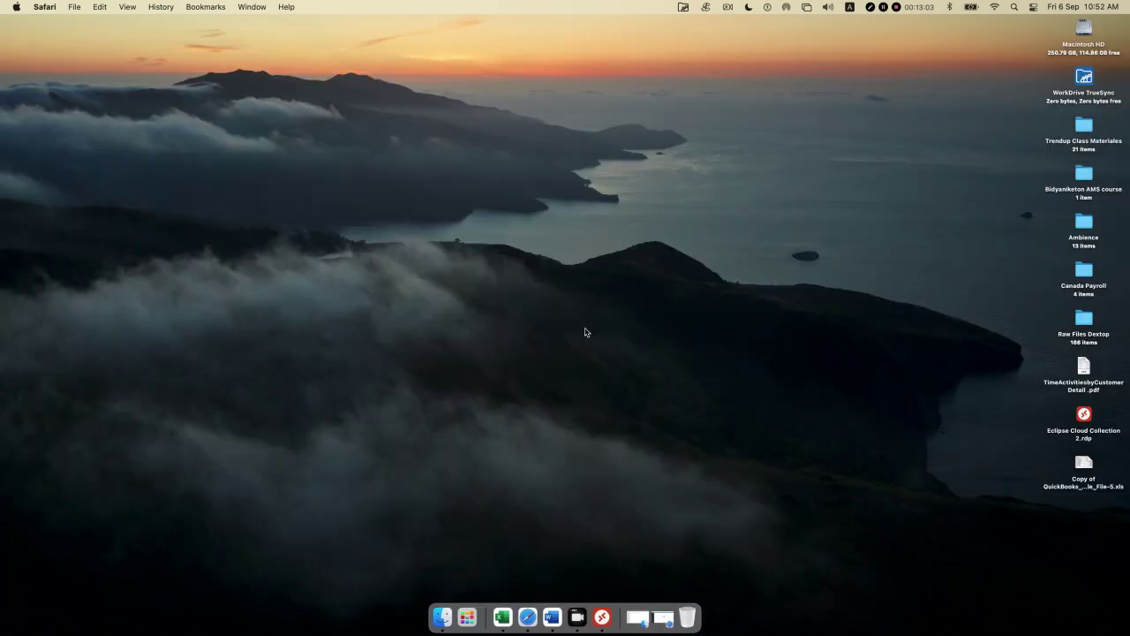
pyautogui.click(1090, 130)
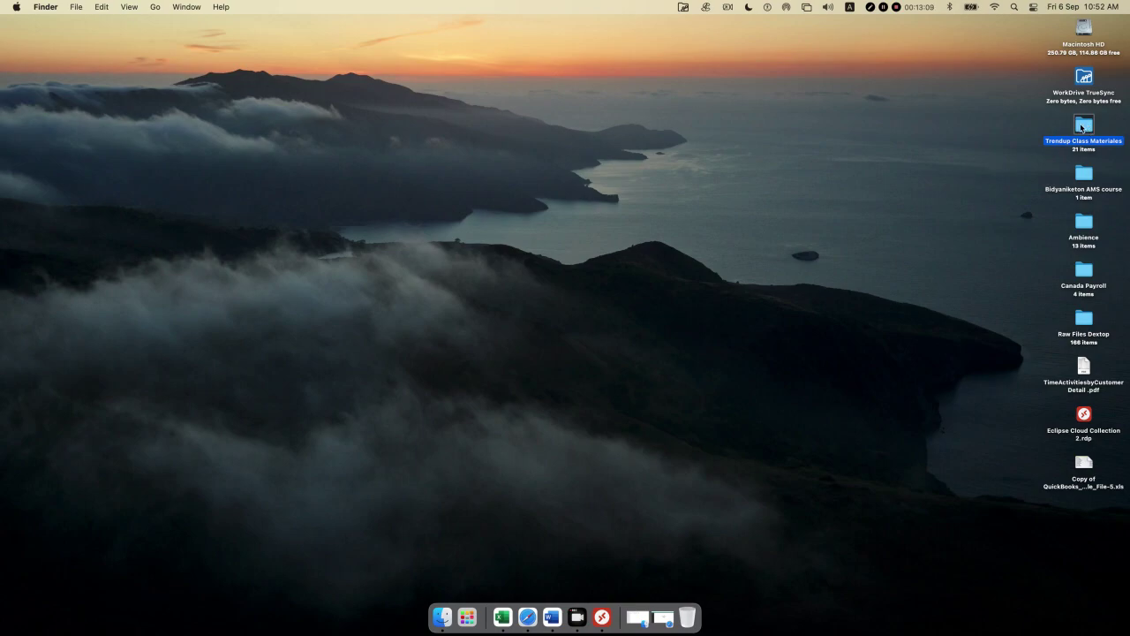
pyautogui.rightClick(1081, 128)
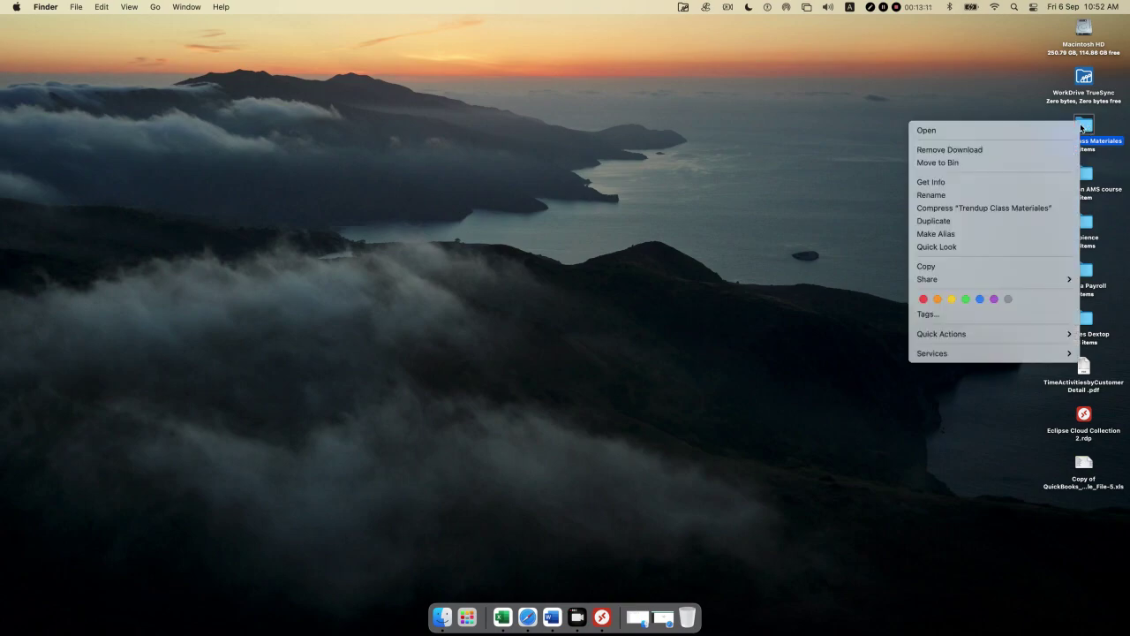
pyautogui.click(1057, 127)
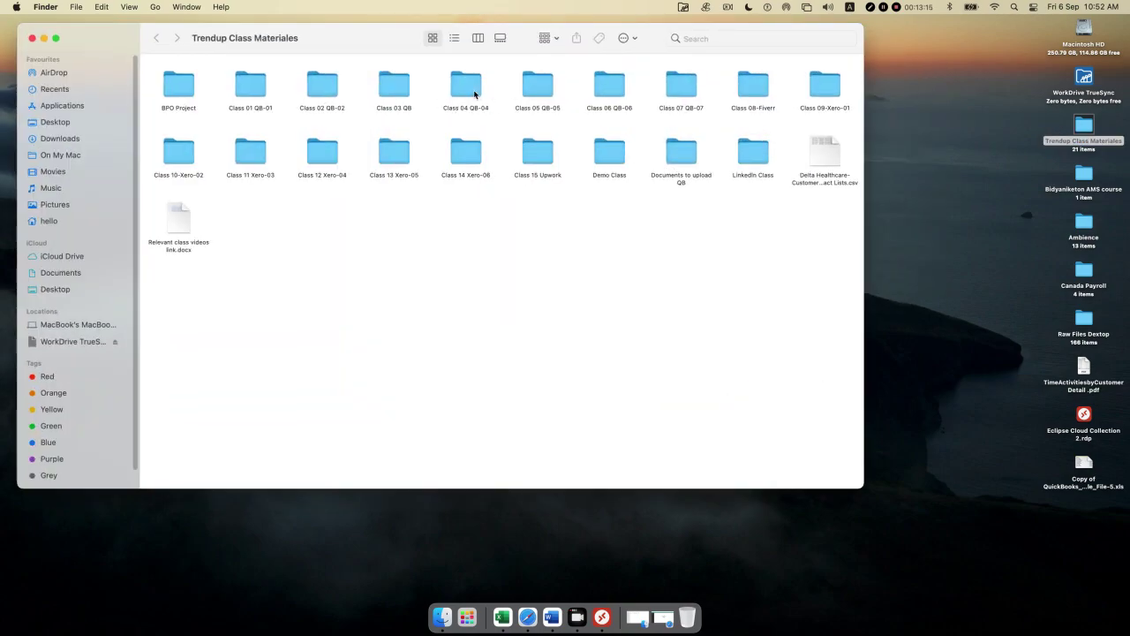
pyautogui.click(547, 87)
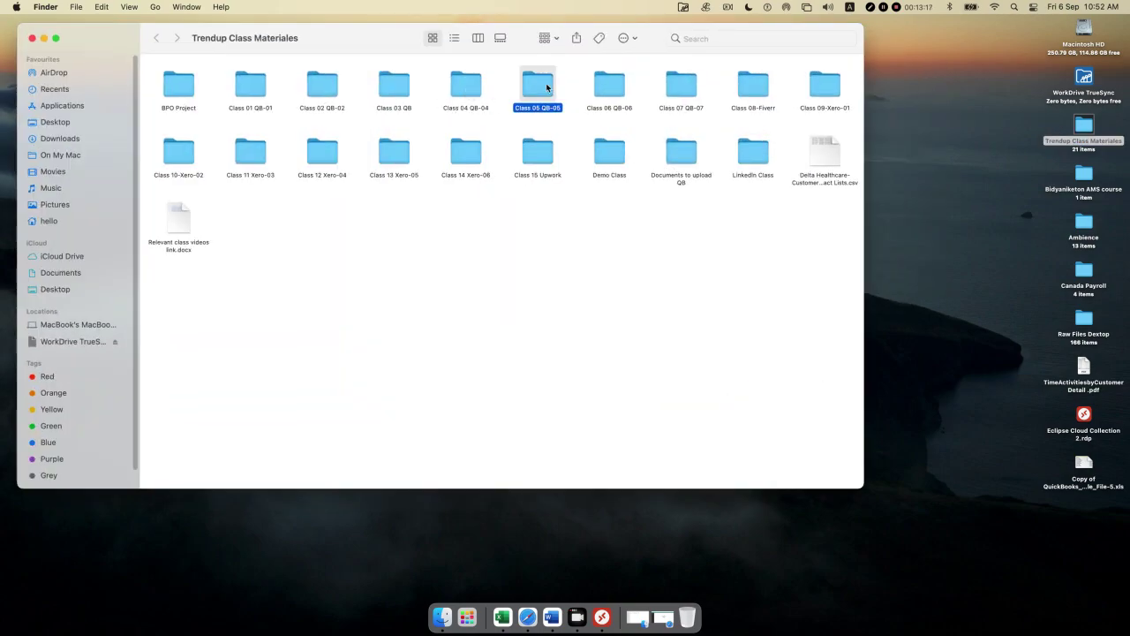
pyautogui.rightClick(546, 87)
pyautogui.click(551, 92)
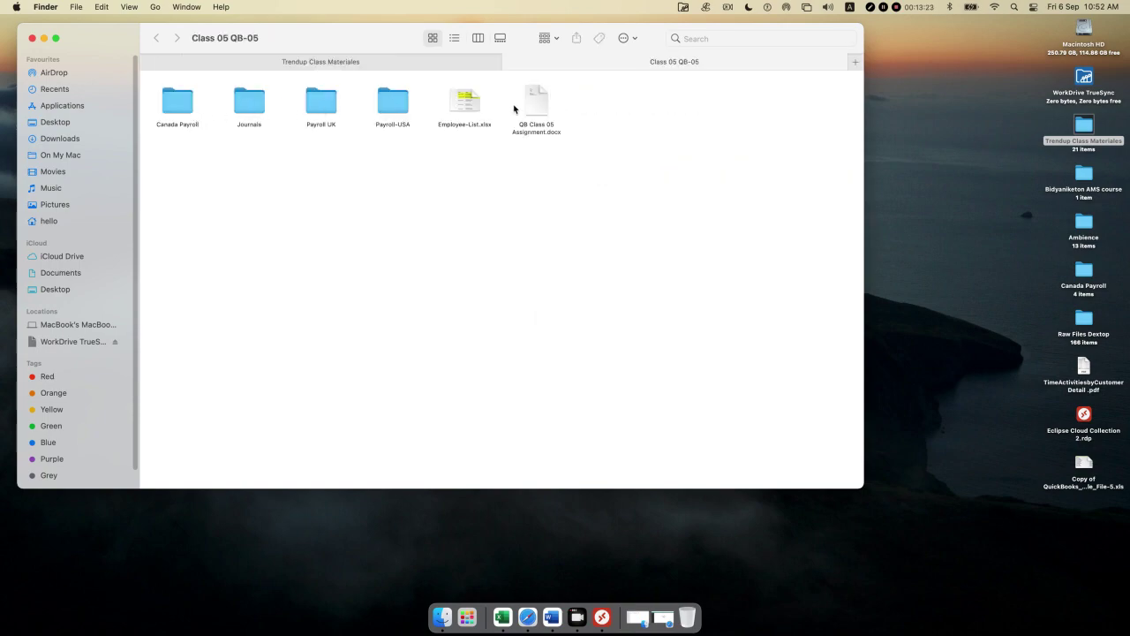
# Copy the Employee-List.xlsx file, switch back to Safari and open Facebook in a new tab.
pyautogui.click(465, 104)
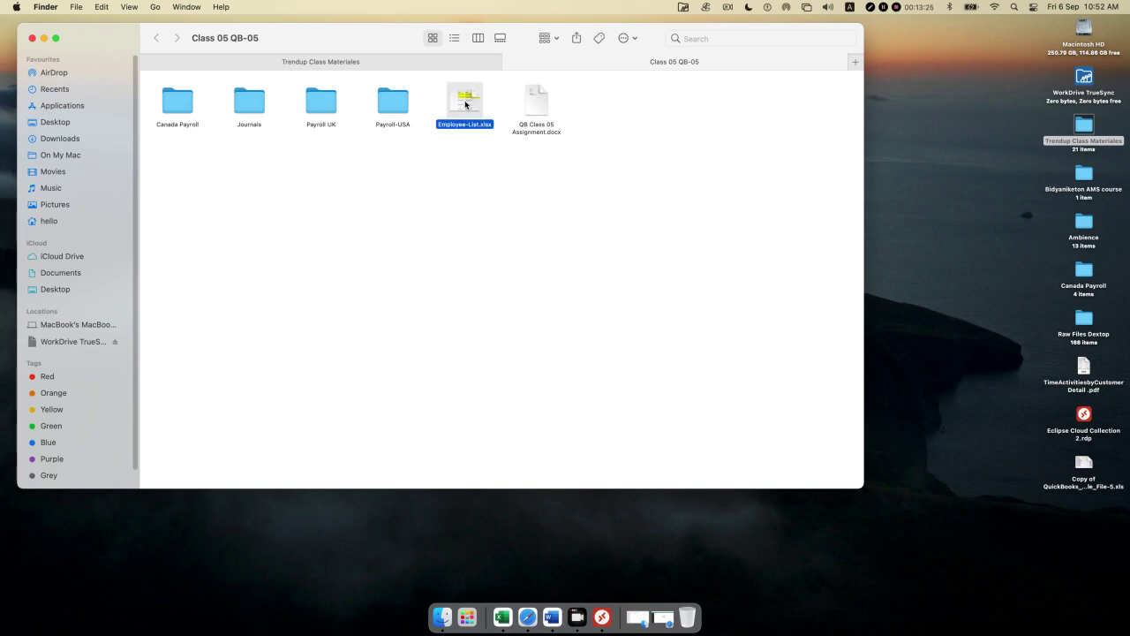
pyautogui.click(536, 616)
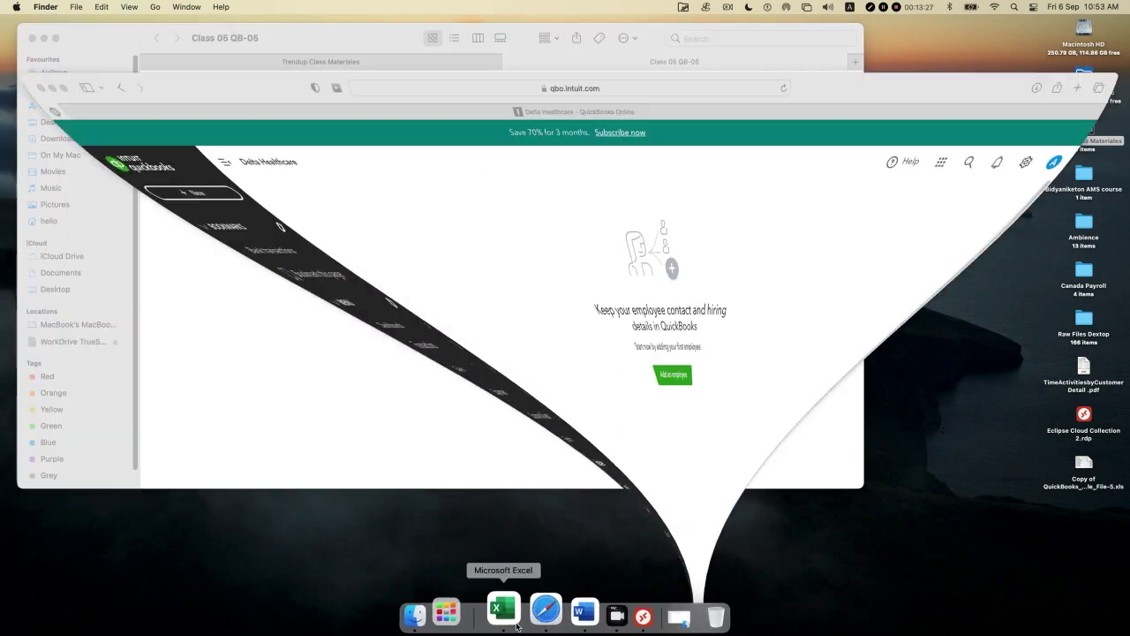
pyautogui.click(1092, 31)
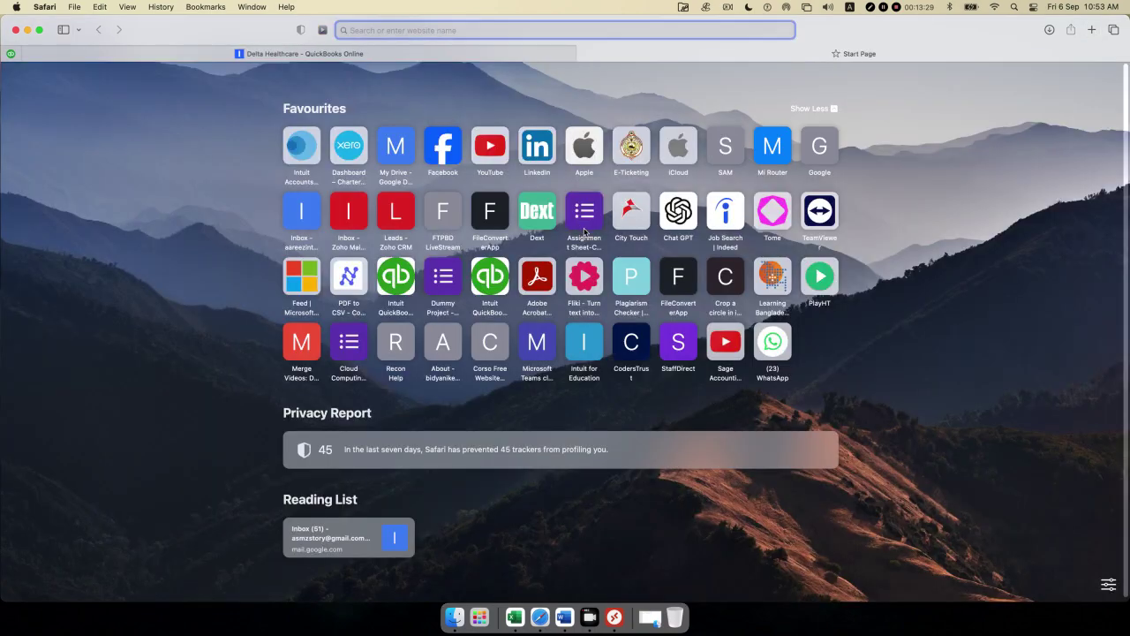
pyautogui.click(448, 150)
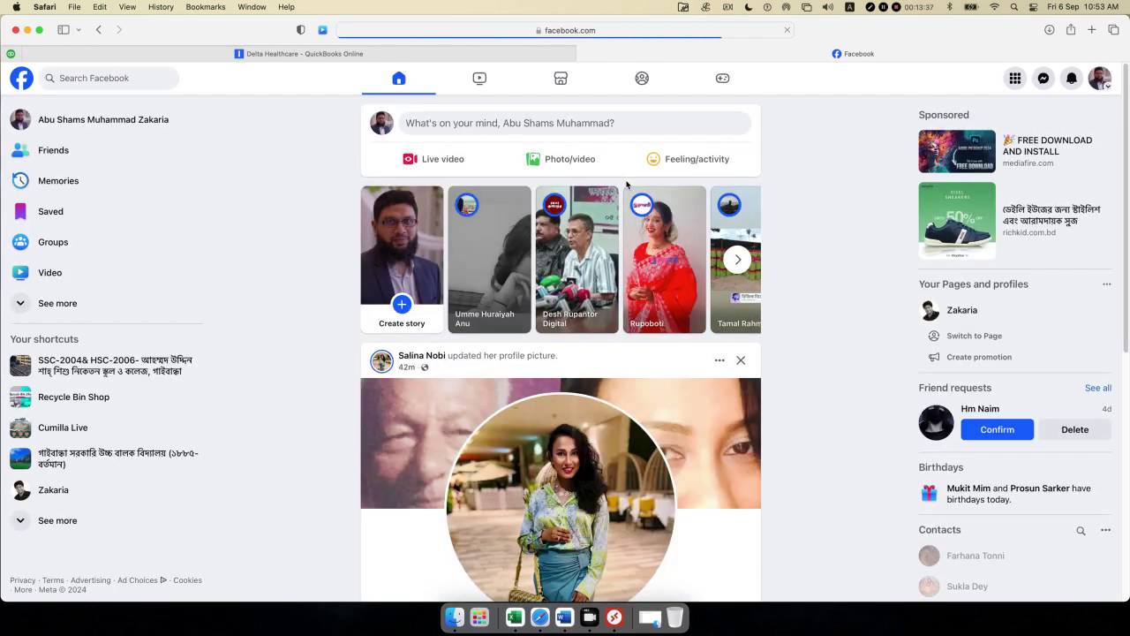
# Send the copied Employee-List.xlsx file to the AMS-6018 (Friday 10.00 AM) group chat in Messenger.
pyautogui.click(1043, 79)
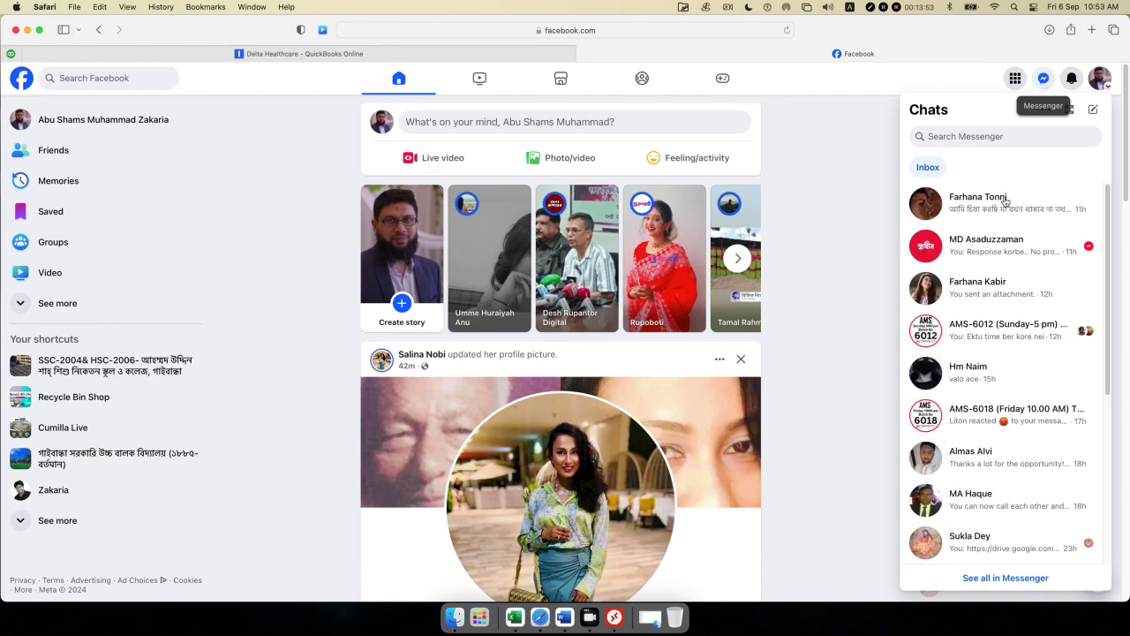
pyautogui.scroll(-1, 1007, 243)
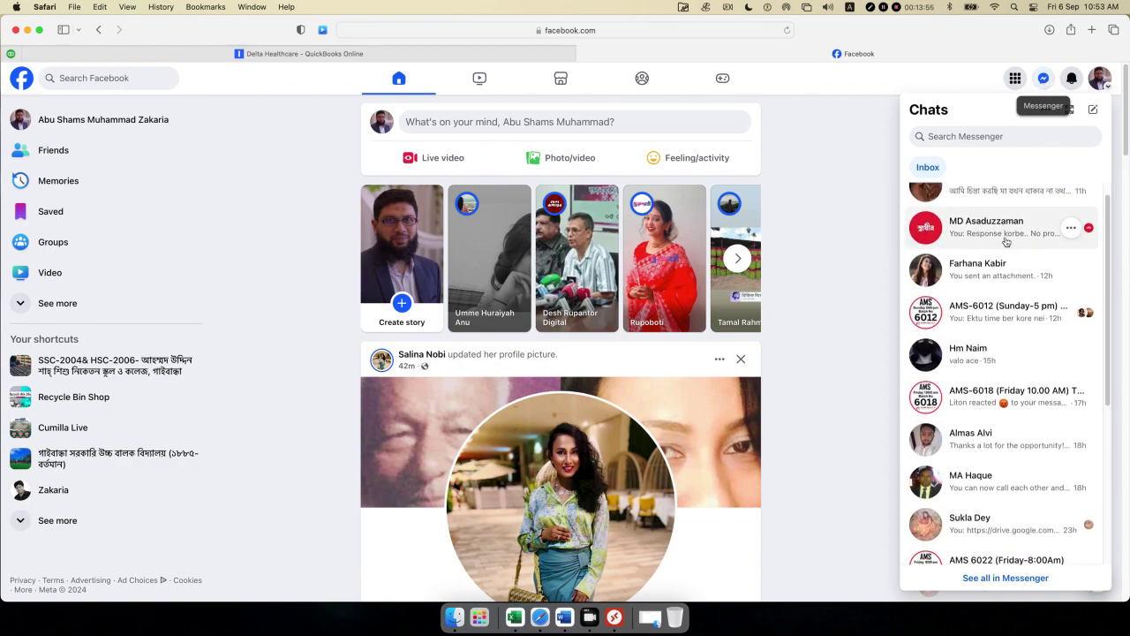
pyautogui.scroll(-1, 1007, 243)
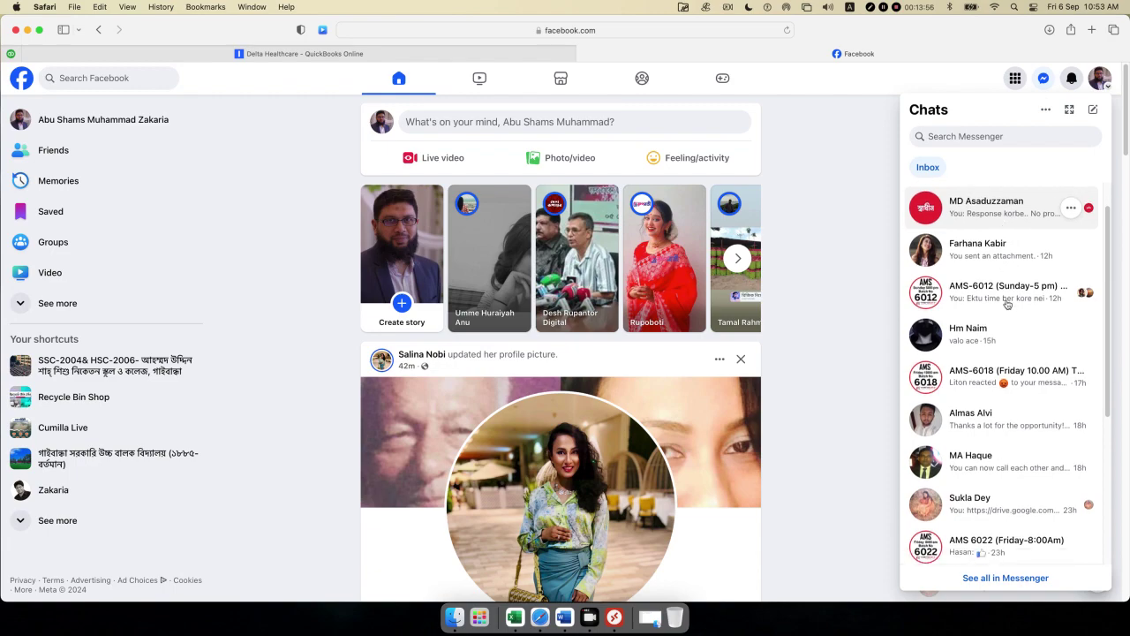
pyautogui.click(989, 382)
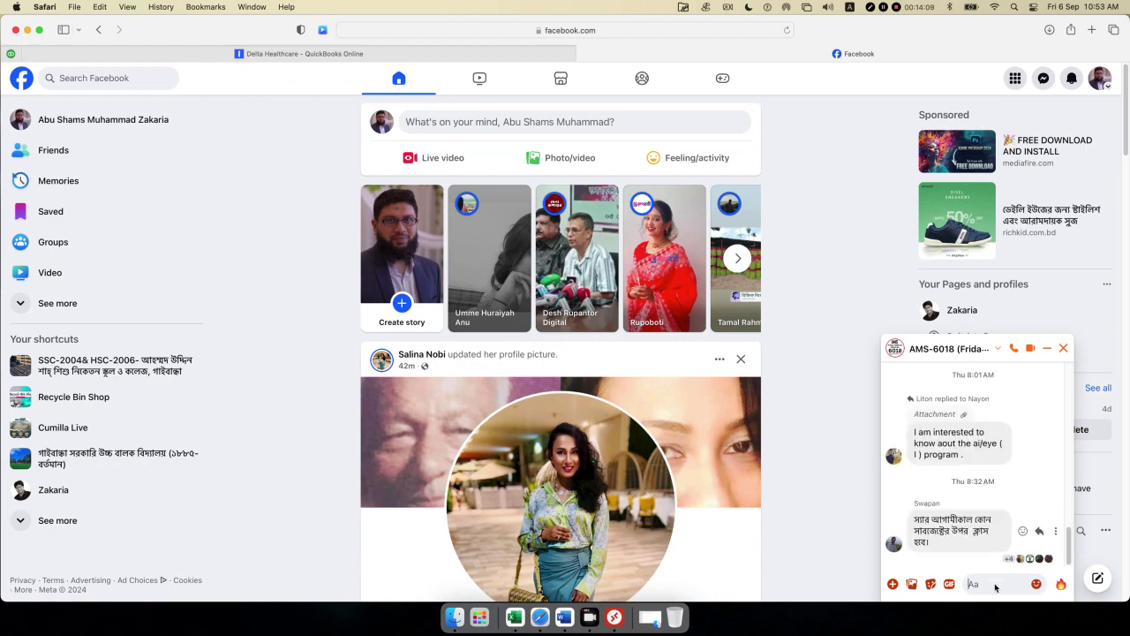
pyautogui.press('super+v')
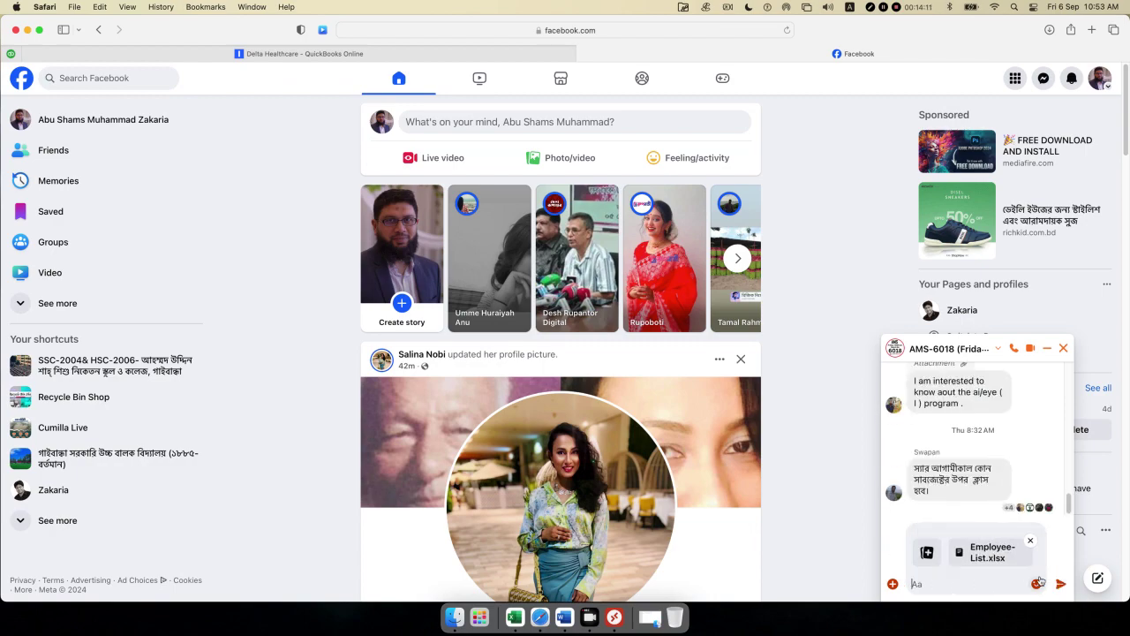
pyautogui.click(1060, 585)
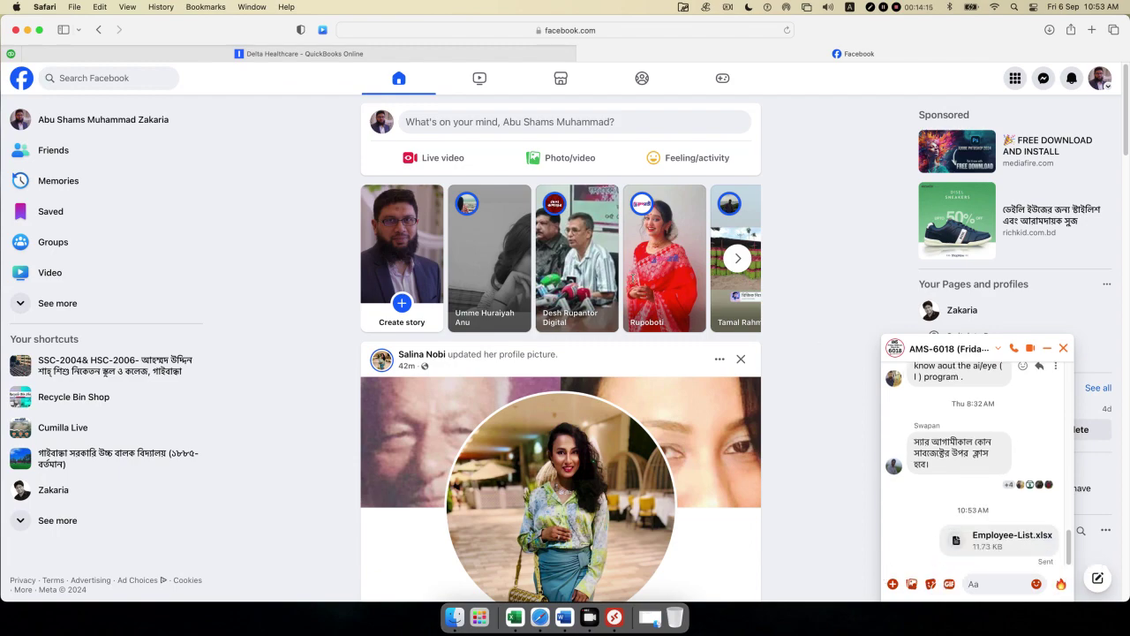
# Return to the Delta Healthcare QuickBooks page, dismiss its error and retry loading it.
pyautogui.click(309, 55)
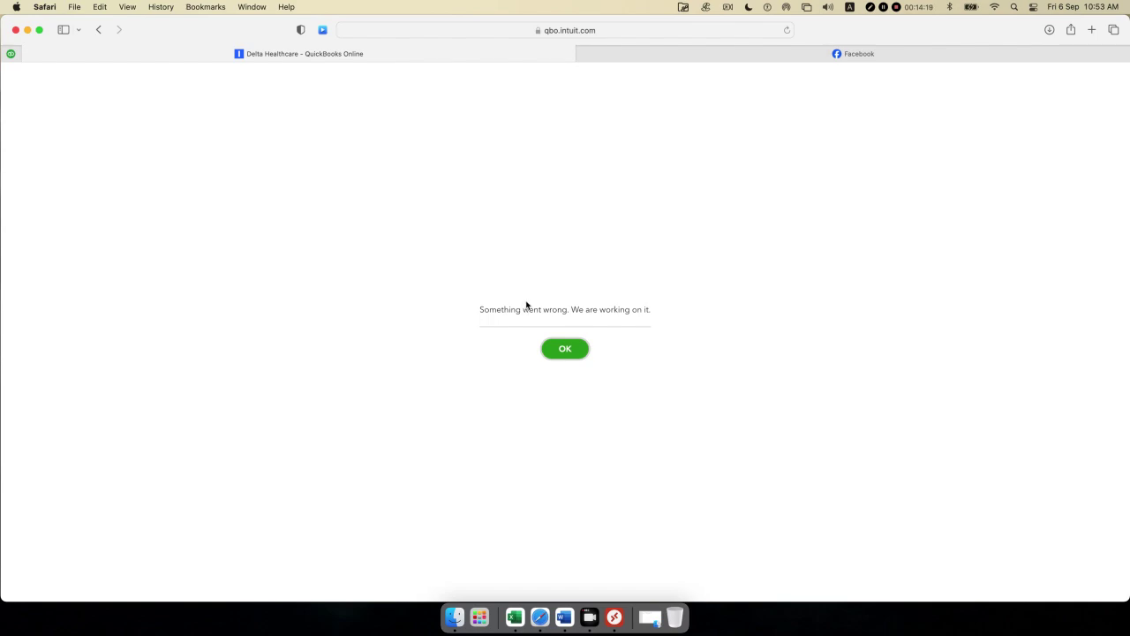
pyautogui.click(565, 351)
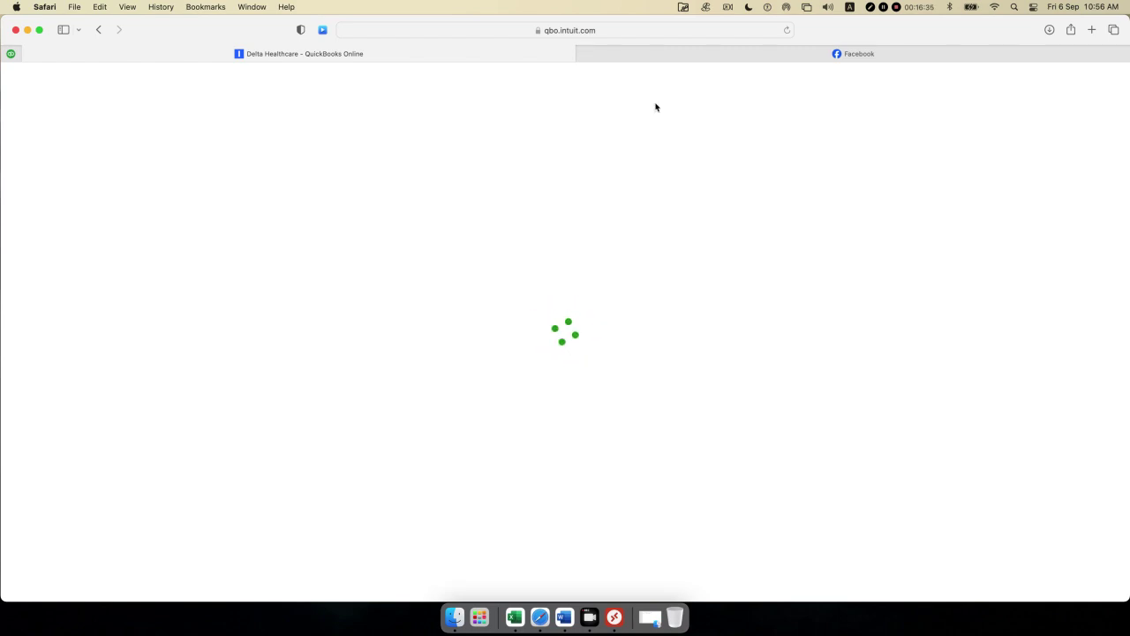
# Minimize Safari and open the Payroll-USA folder in a new Finder tab.
pyautogui.click(27, 30)
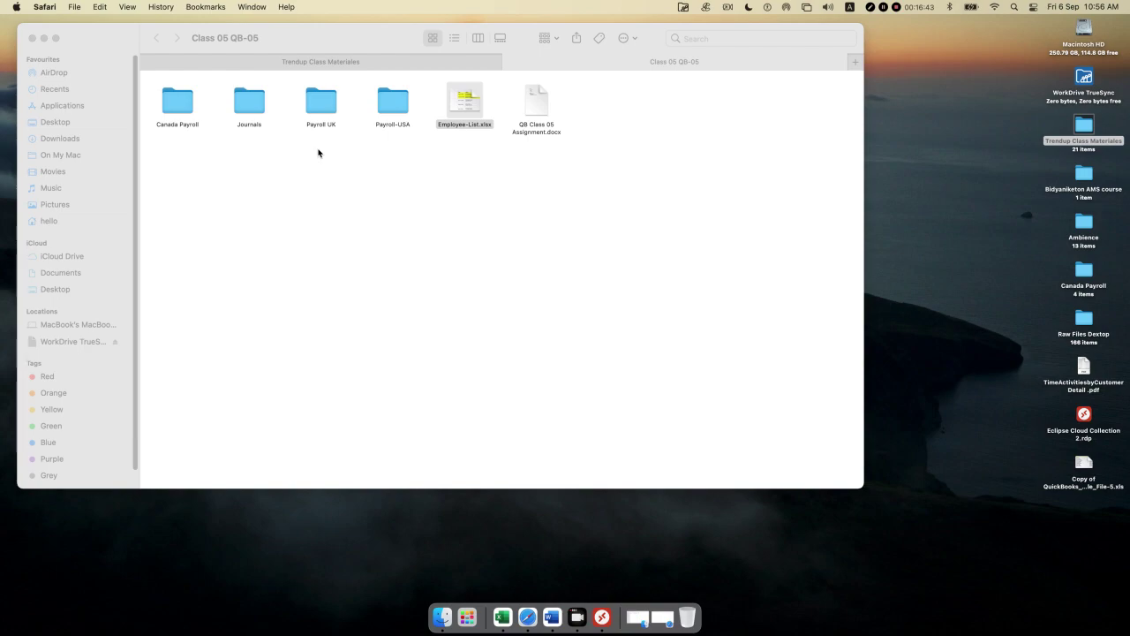
pyautogui.rightClick(395, 106)
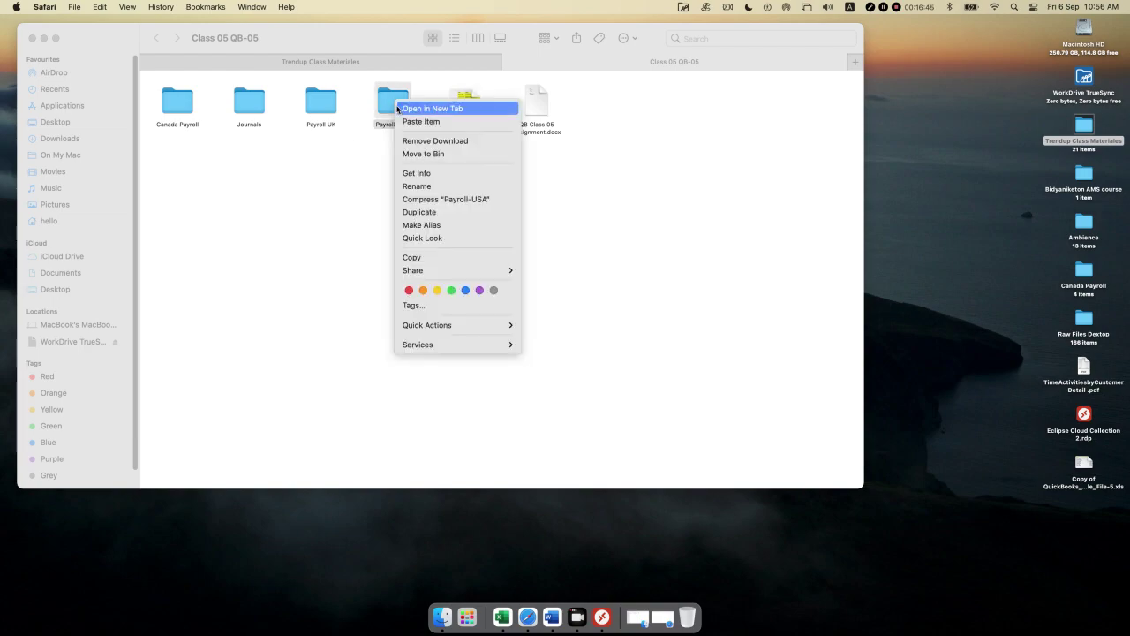
pyautogui.click(385, 108)
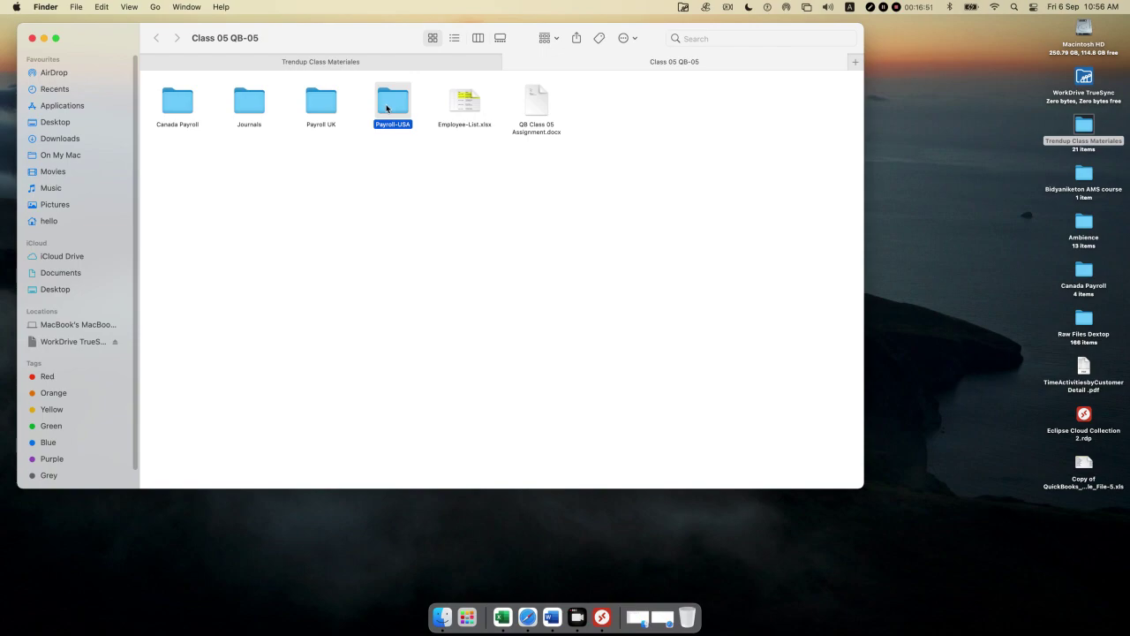
pyautogui.rightClick(386, 108)
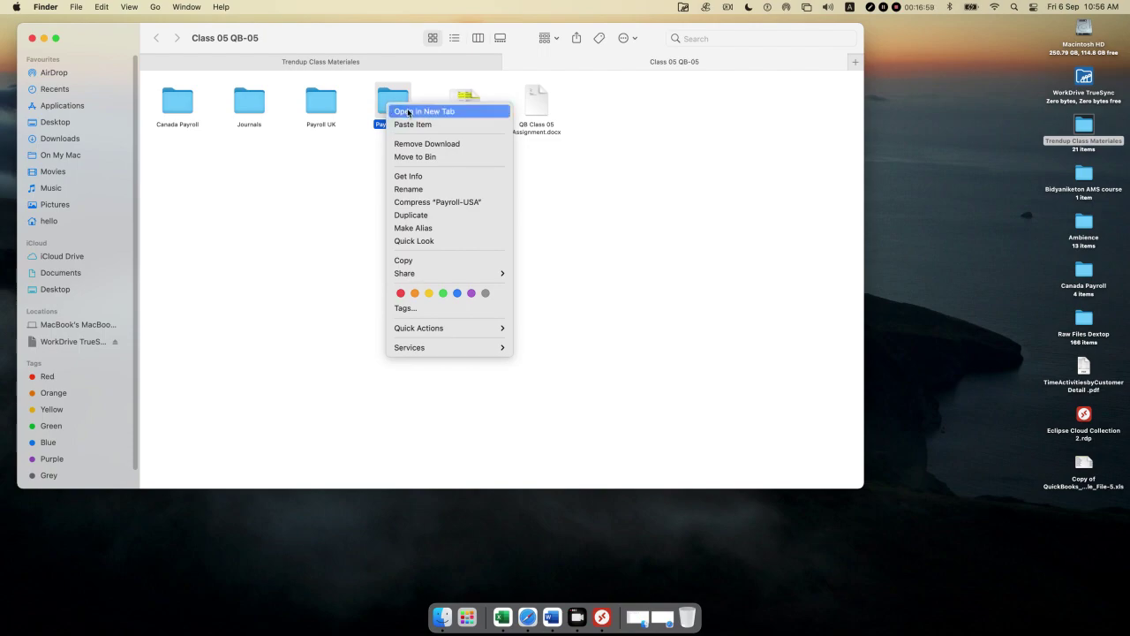
pyautogui.click(394, 111)
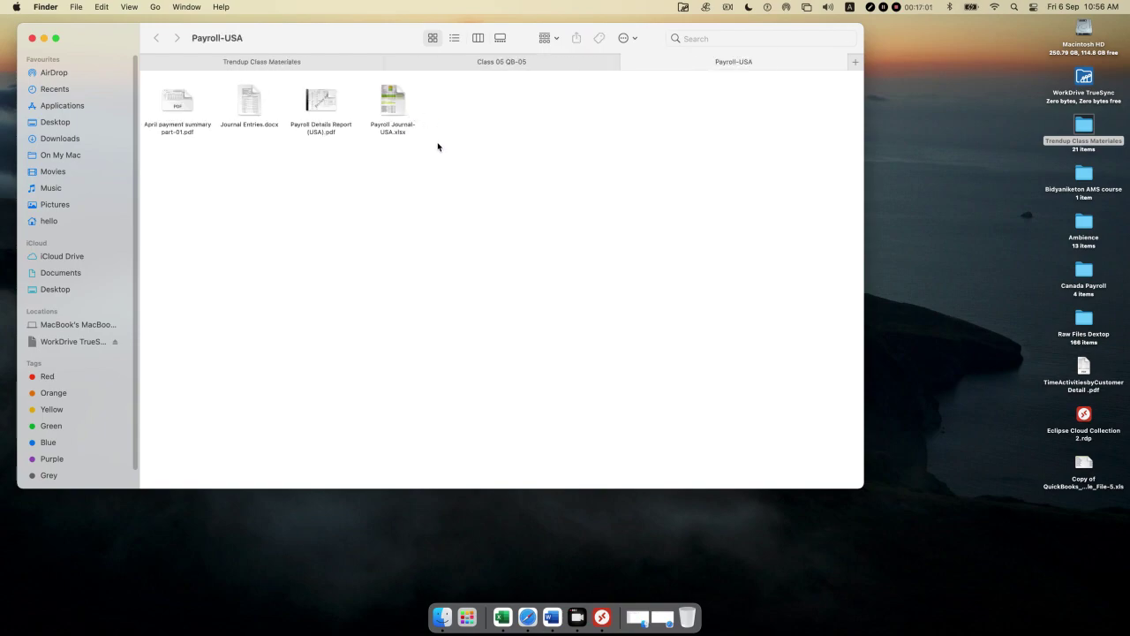
# Open Payroll Details Report (USA).pdf and move its window toward the upper edge of the desktop.
pyautogui.rightClick(315, 104)
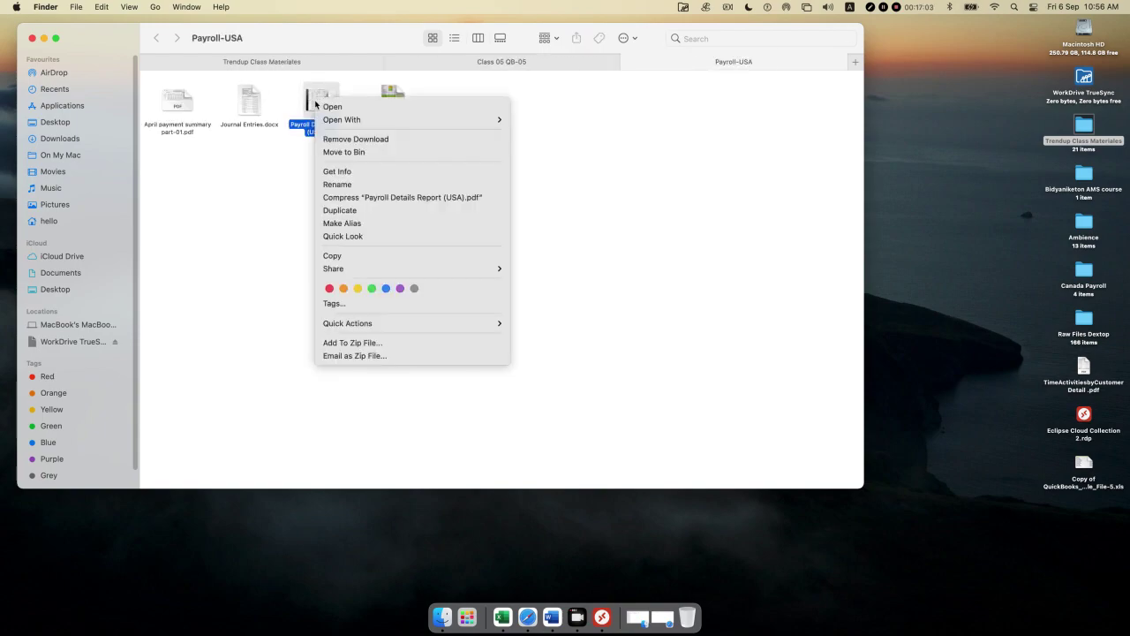
pyautogui.click(325, 107)
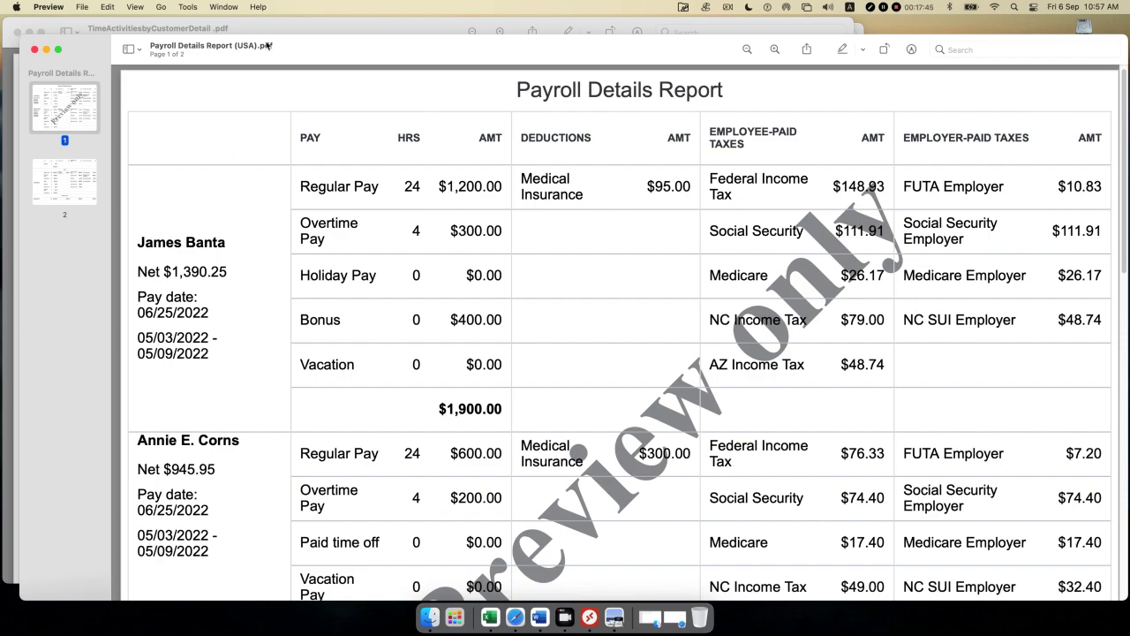
pyautogui.moveTo(522, 50); pyautogui.dragTo(498, 26)
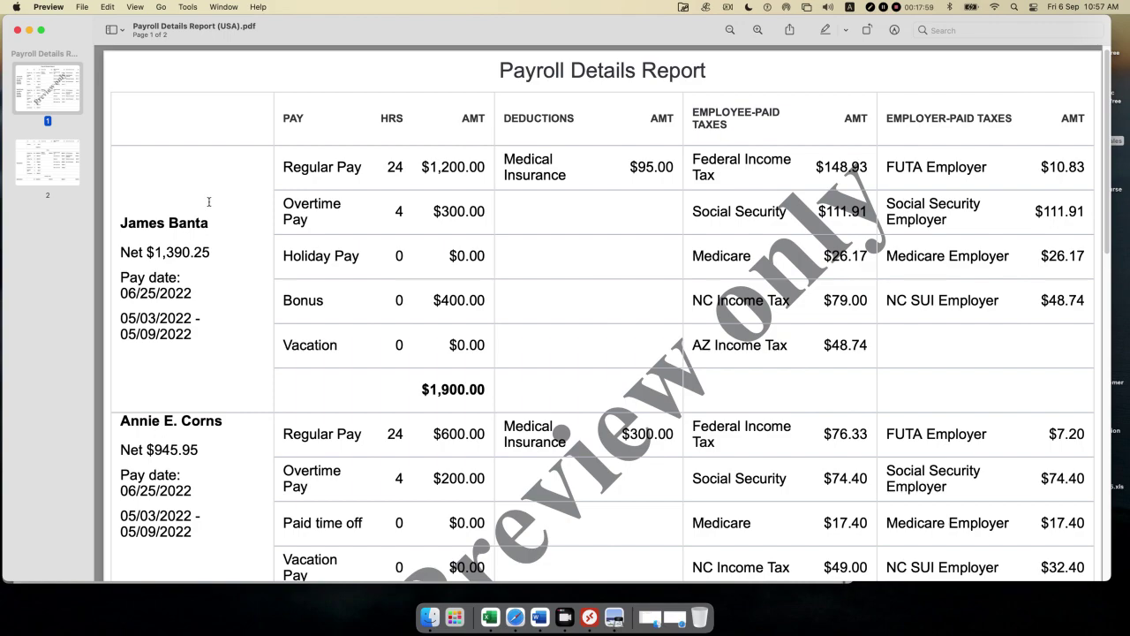
# Examine the first employee's name, net pay, pay date and pay period in the Payroll Details Report.
pyautogui.moveTo(212, 224); pyautogui.dragTo(128, 225)
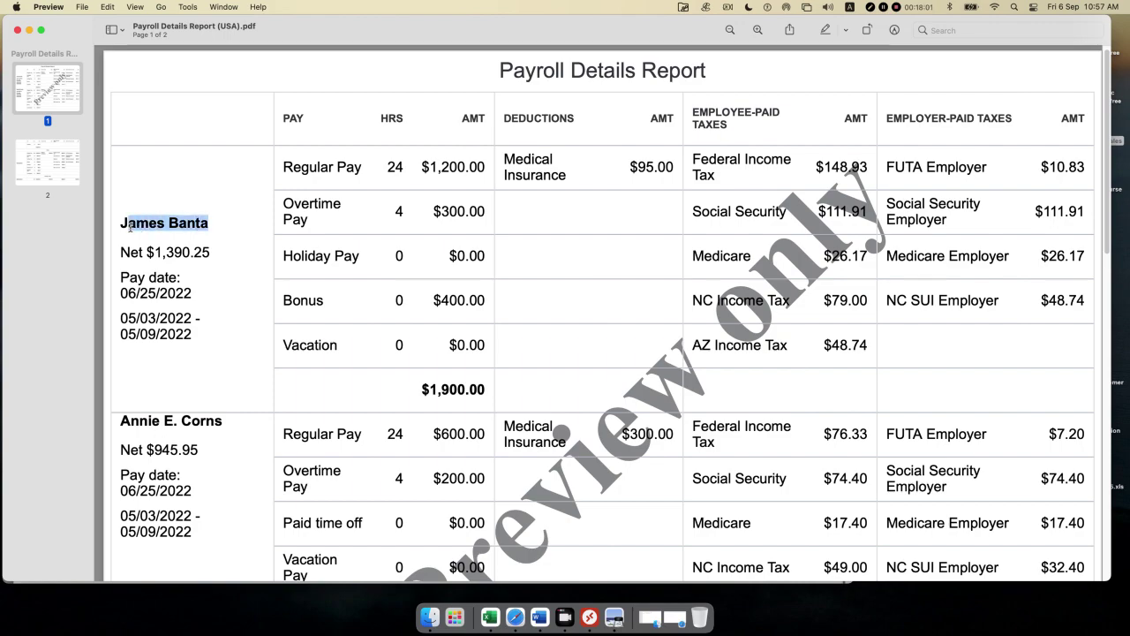
pyautogui.click(238, 252)
pyautogui.moveTo(208, 252); pyautogui.dragTo(114, 251)
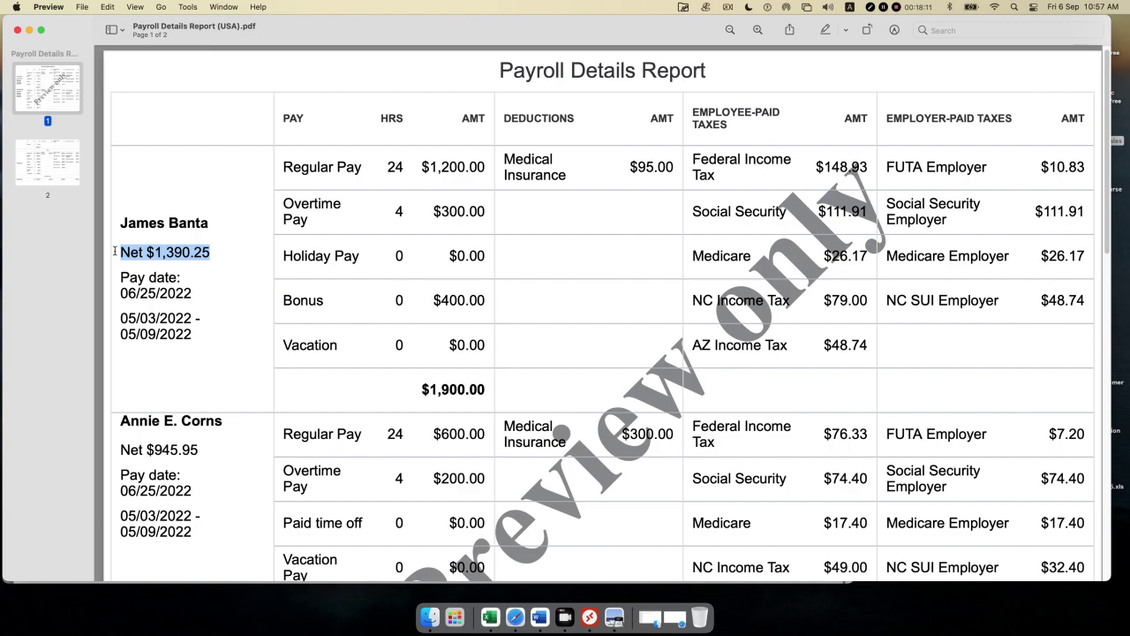
pyautogui.moveTo(192, 294); pyautogui.dragTo(122, 293)
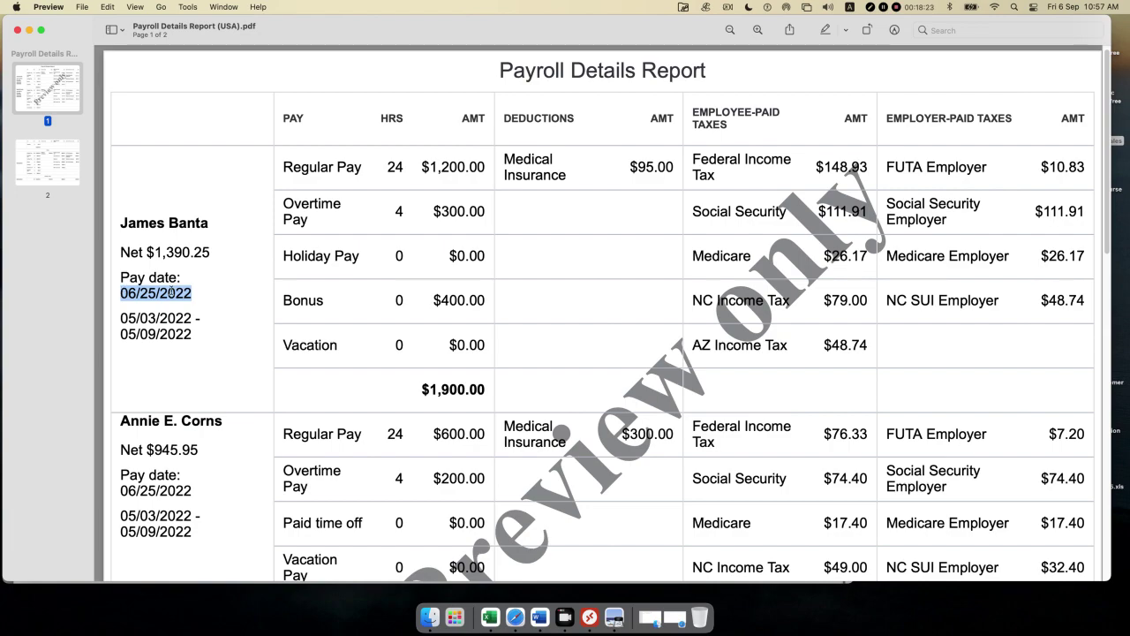
pyautogui.moveTo(180, 277); pyautogui.dragTo(125, 281)
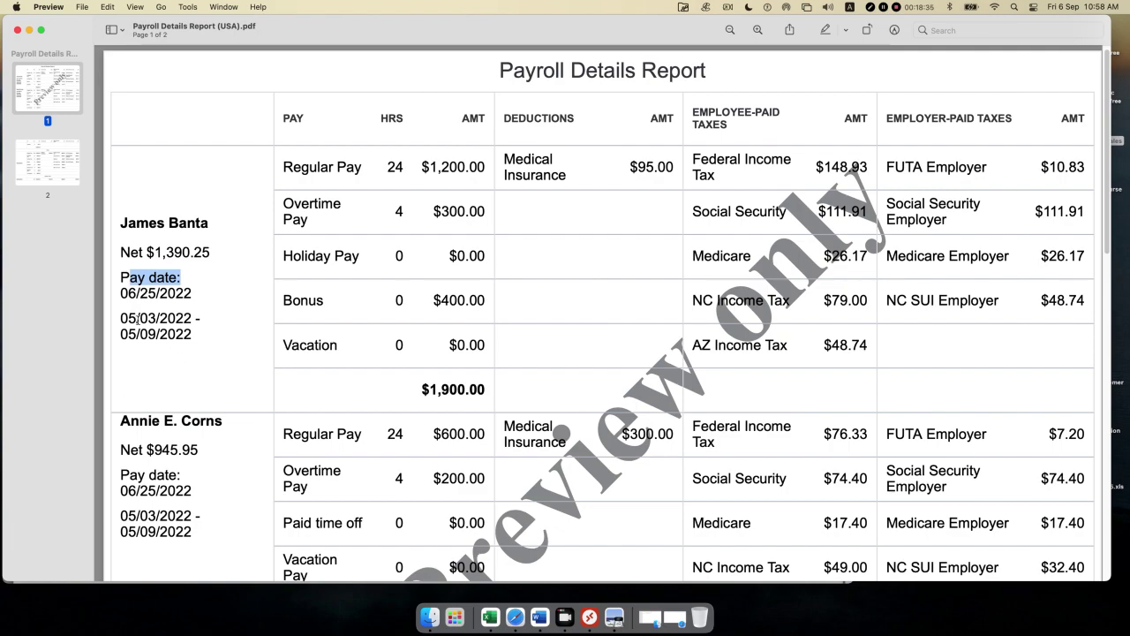
pyautogui.click(164, 319)
pyautogui.moveTo(193, 319); pyautogui.dragTo(121, 318)
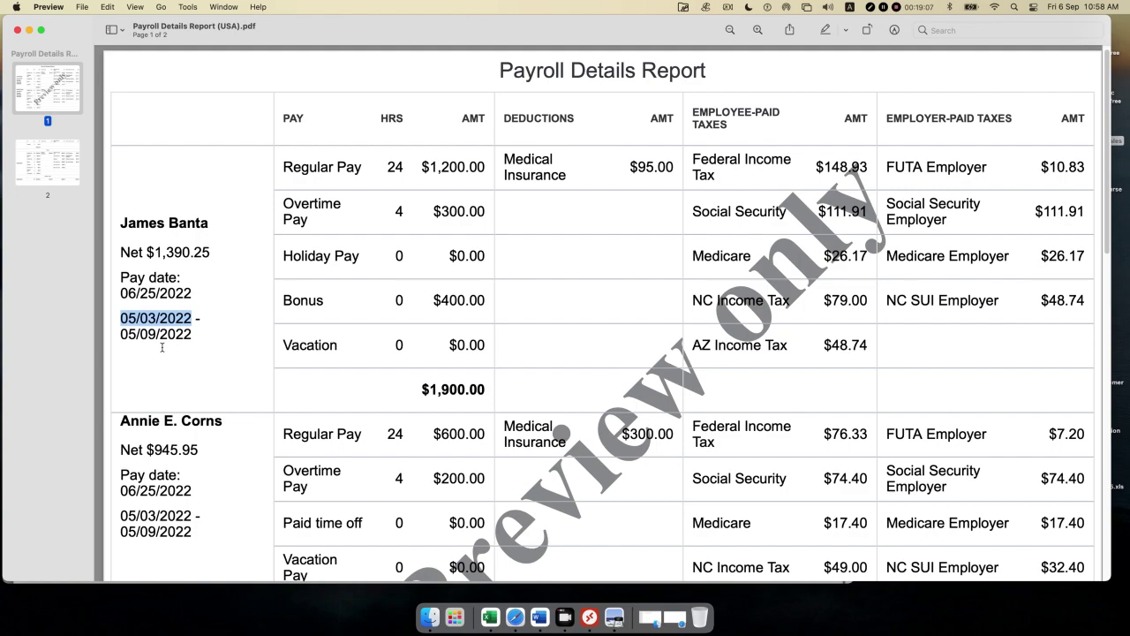
pyautogui.moveTo(202, 336); pyautogui.dragTo(118, 316)
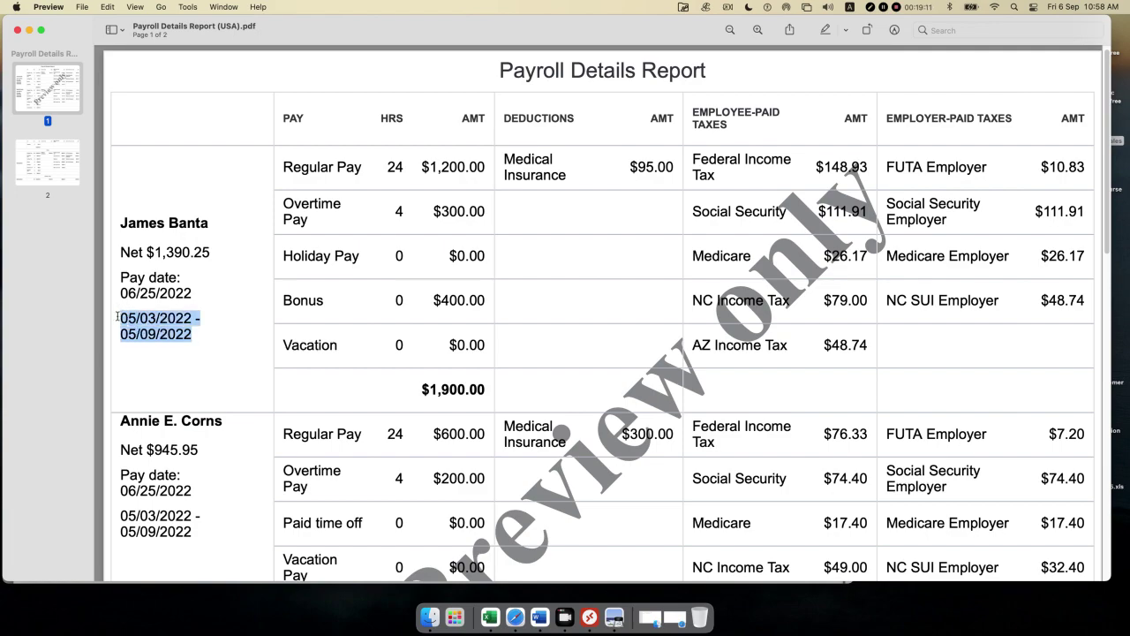
pyautogui.moveTo(194, 293); pyautogui.dragTo(122, 293)
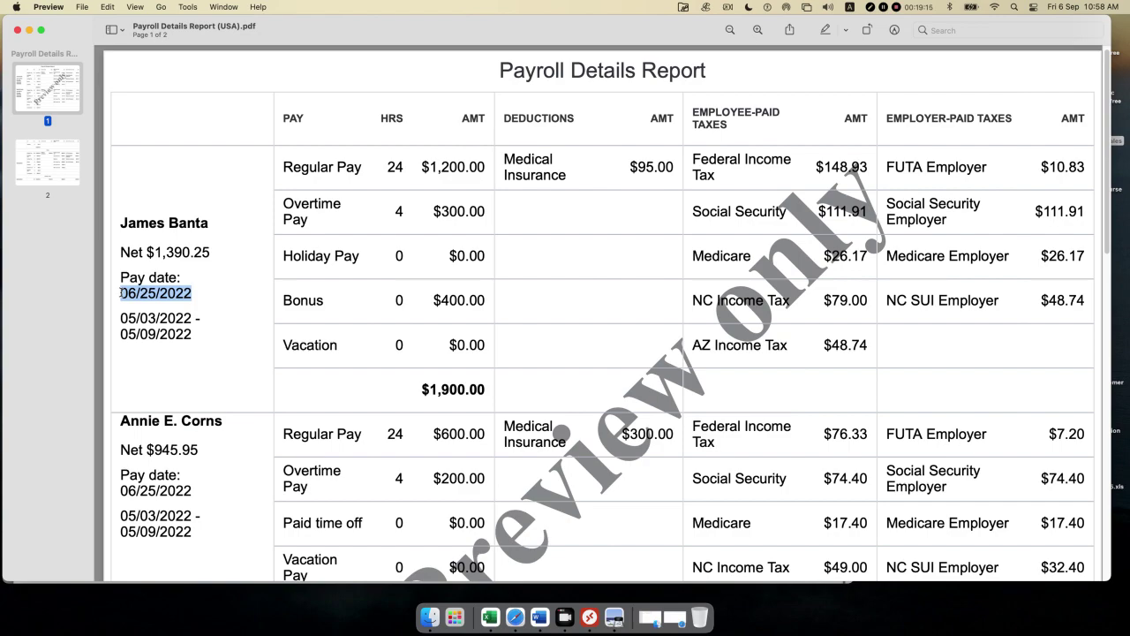
pyautogui.moveTo(214, 253); pyautogui.dragTo(121, 254)
pyautogui.moveTo(215, 222); pyautogui.dragTo(121, 223)
# Examine the second employee's pay period, pay date and net pay.
pyautogui.scroll(-1, 189, 341)
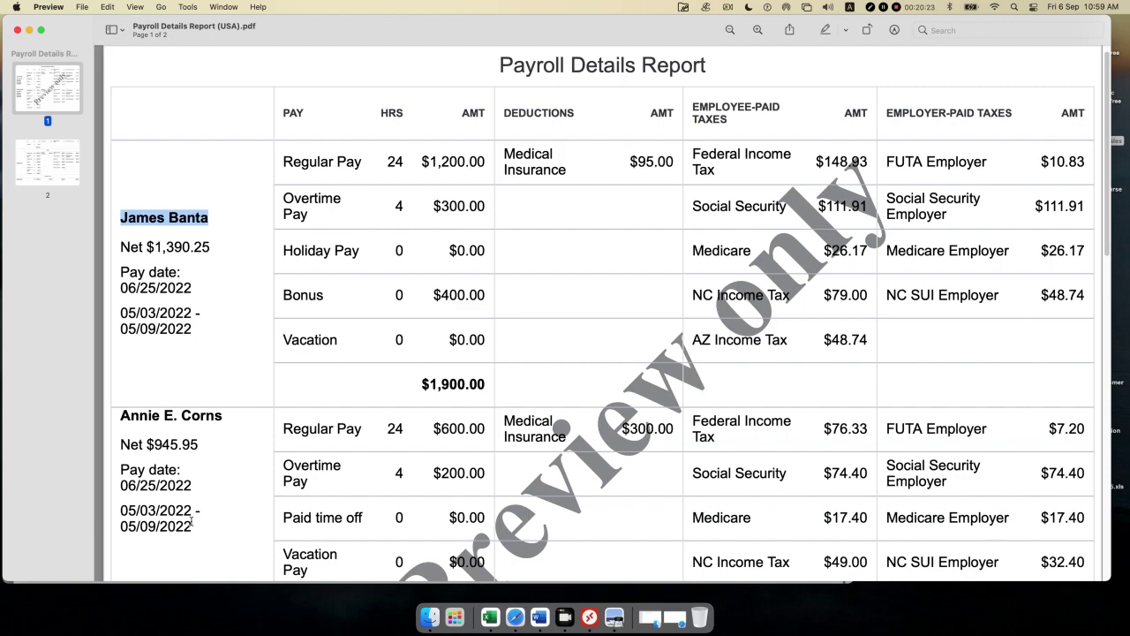
pyautogui.moveTo(192, 527); pyautogui.dragTo(129, 510)
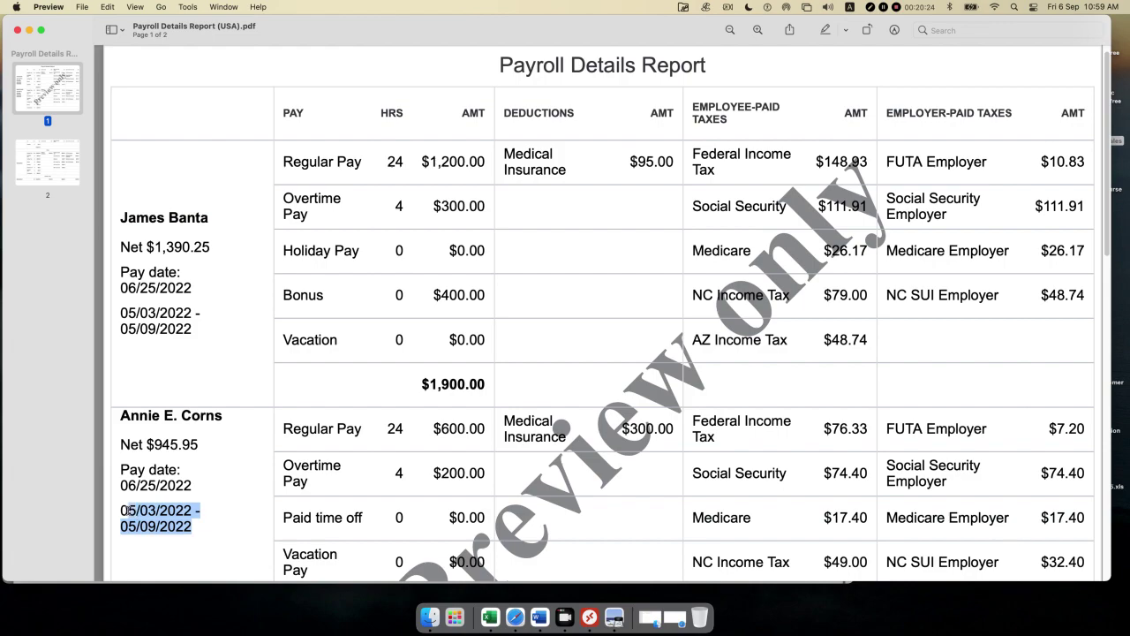
pyautogui.click(192, 488)
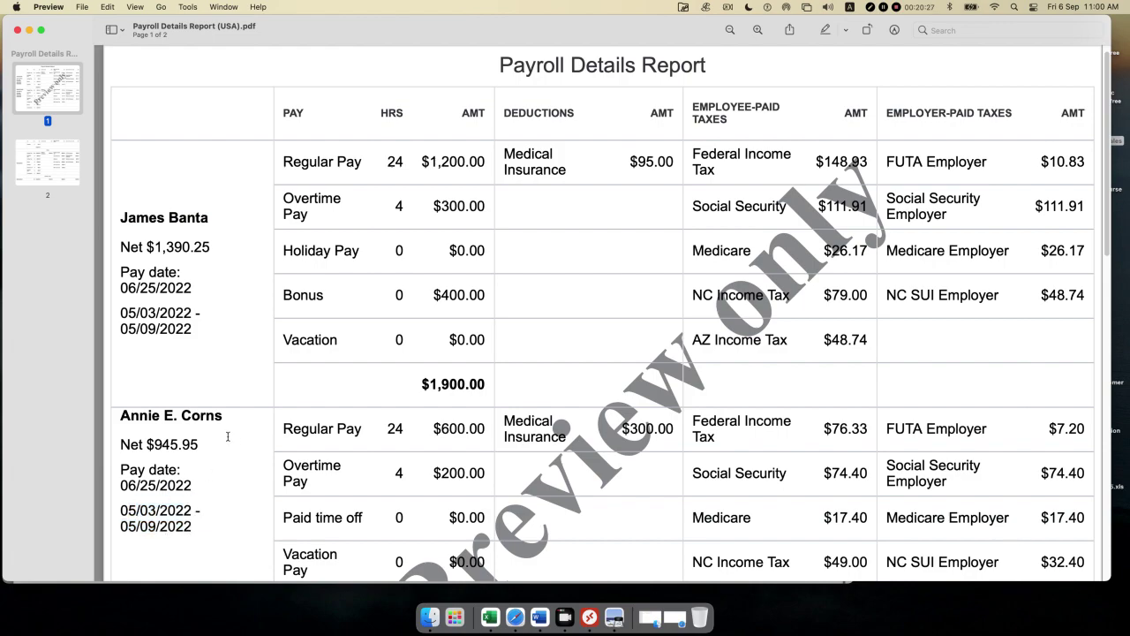
pyautogui.moveTo(204, 445); pyautogui.dragTo(165, 446)
# Review the Pay, Hrs and Amt columns for the first employee, including regular pay, overtime pay and the gross total.
pyautogui.click(199, 118)
pyautogui.moveTo(283, 112); pyautogui.dragTo(298, 112)
pyautogui.moveTo(379, 113); pyautogui.dragTo(404, 113)
pyautogui.moveTo(460, 113); pyautogui.dragTo(484, 114)
pyautogui.moveTo(294, 163); pyautogui.dragTo(425, 161)
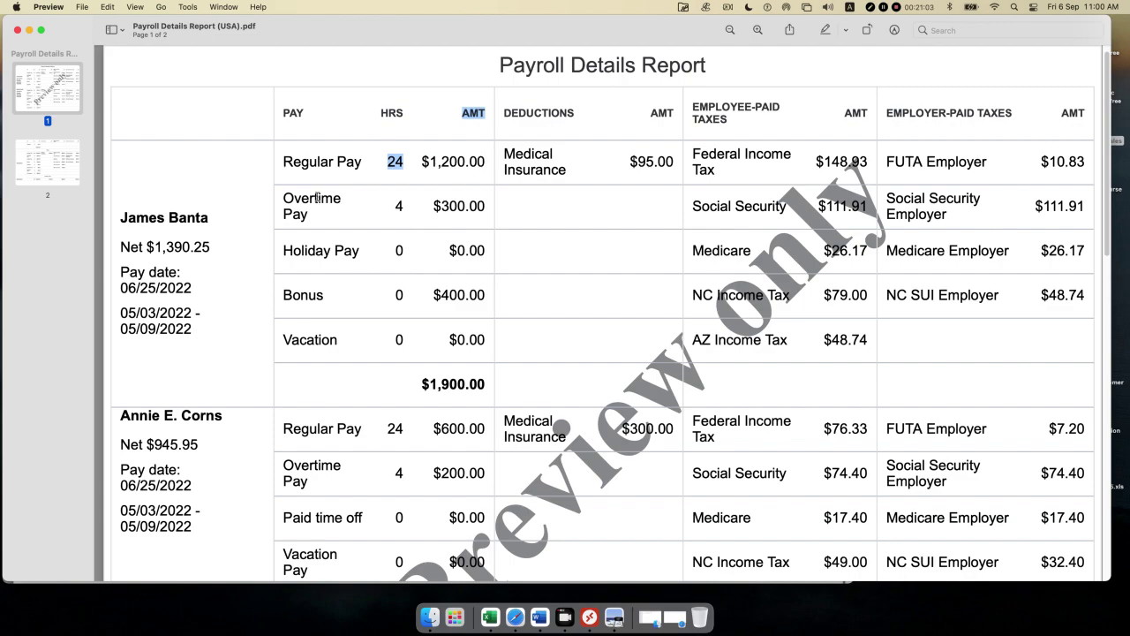
pyautogui.click(388, 206)
pyautogui.moveTo(439, 206); pyautogui.dragTo(487, 207)
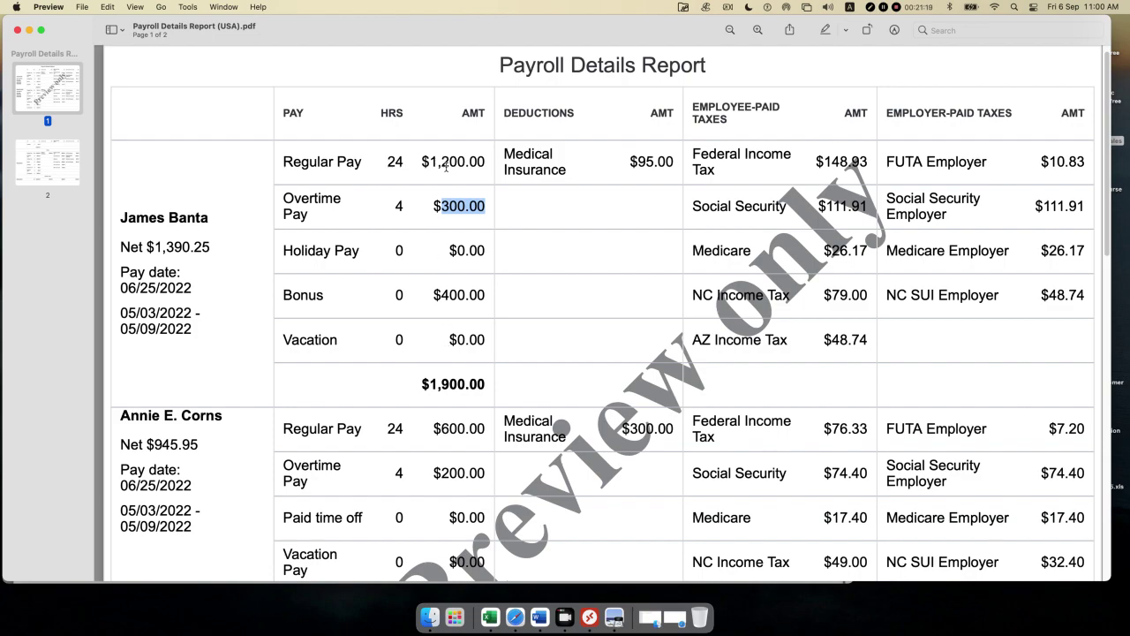
pyautogui.click(452, 199)
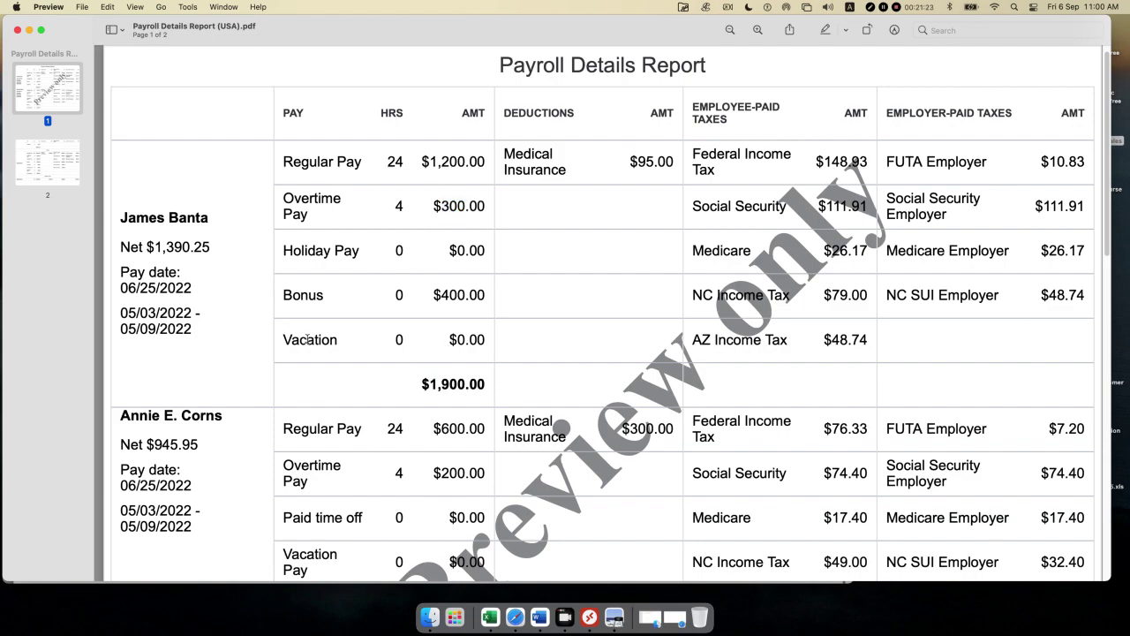
pyautogui.moveTo(429, 384); pyautogui.dragTo(492, 385)
pyautogui.scroll(-1, 384, 307)
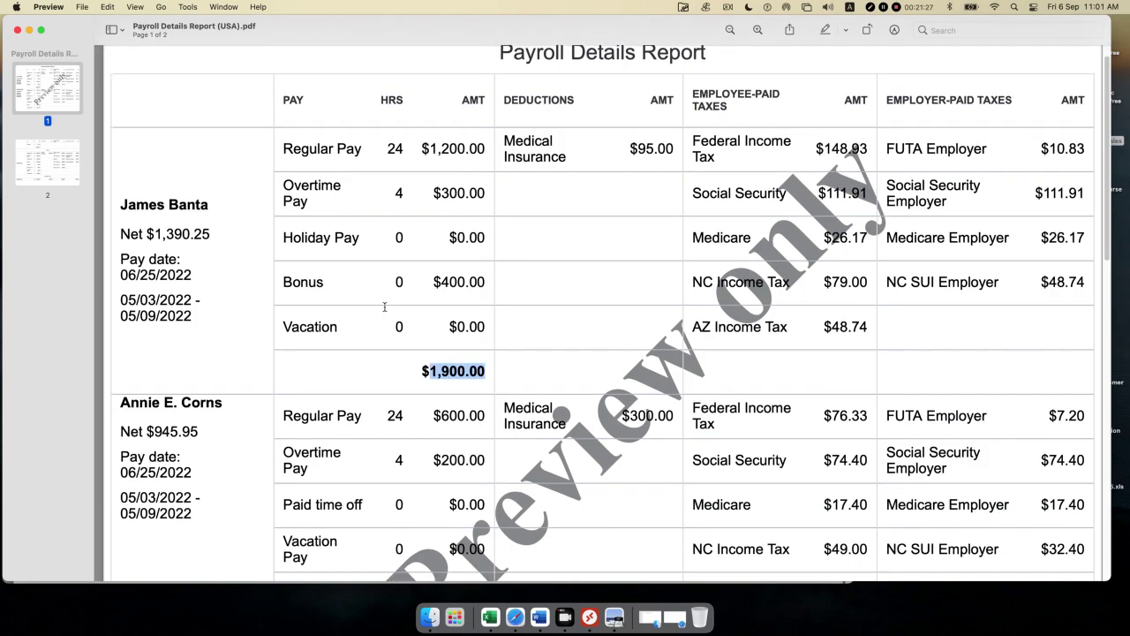
pyautogui.scroll(1, 384, 307)
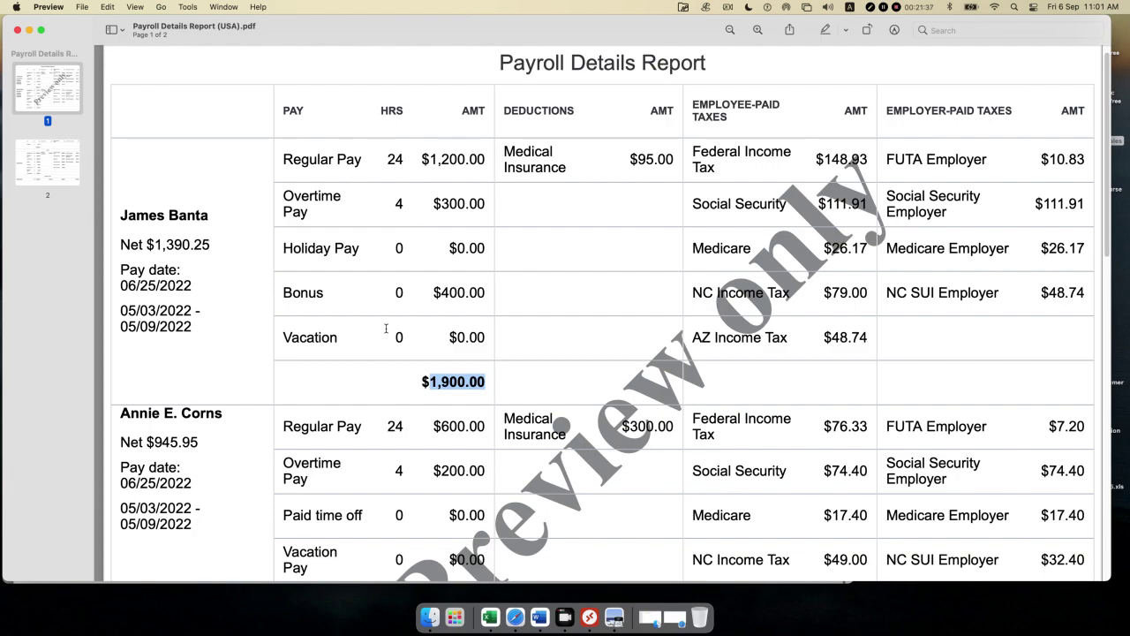
# Review the second employee's earnings lines on page 1, highlighting Holiday Pay and the Commission amount.
pyautogui.scroll(-3, 386, 329)
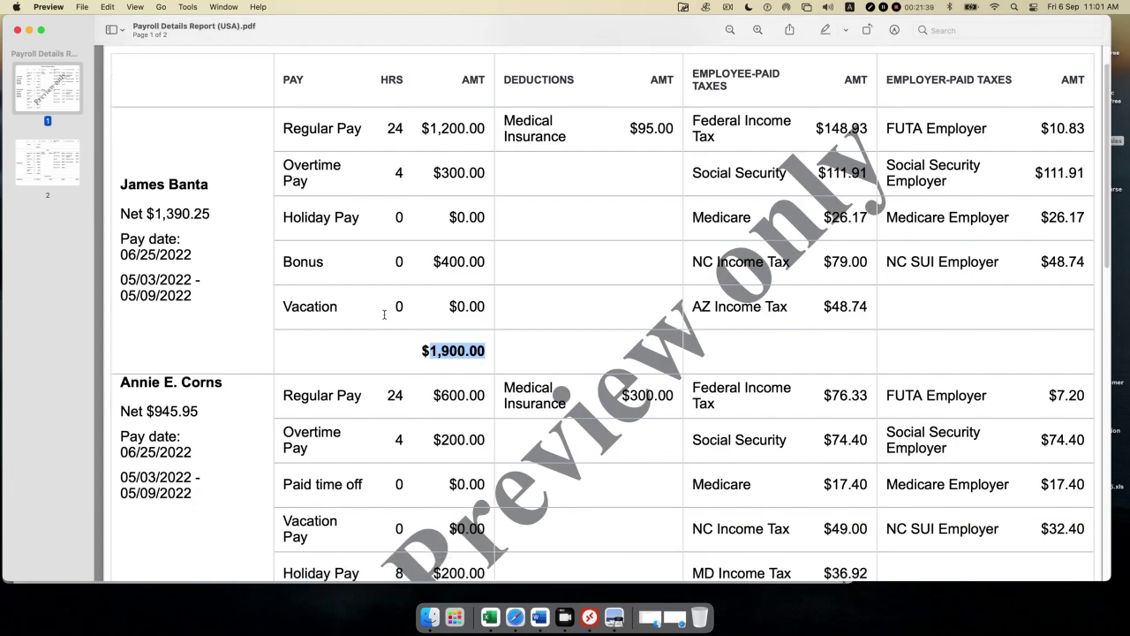
pyautogui.scroll(-5, 379, 315)
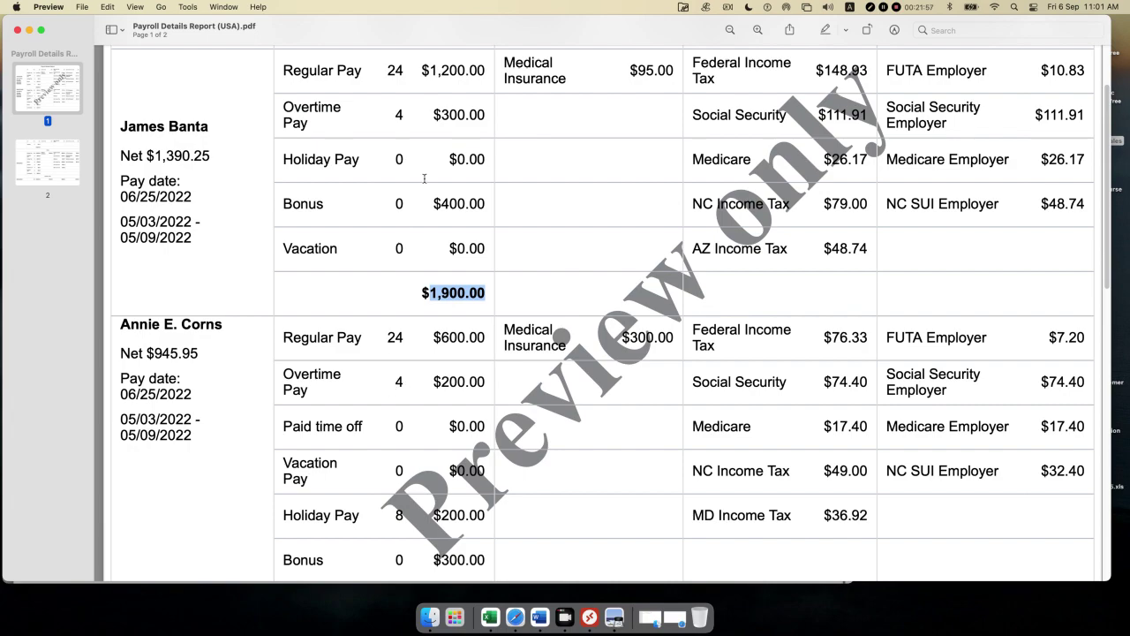
pyautogui.scroll(1, 389, 164)
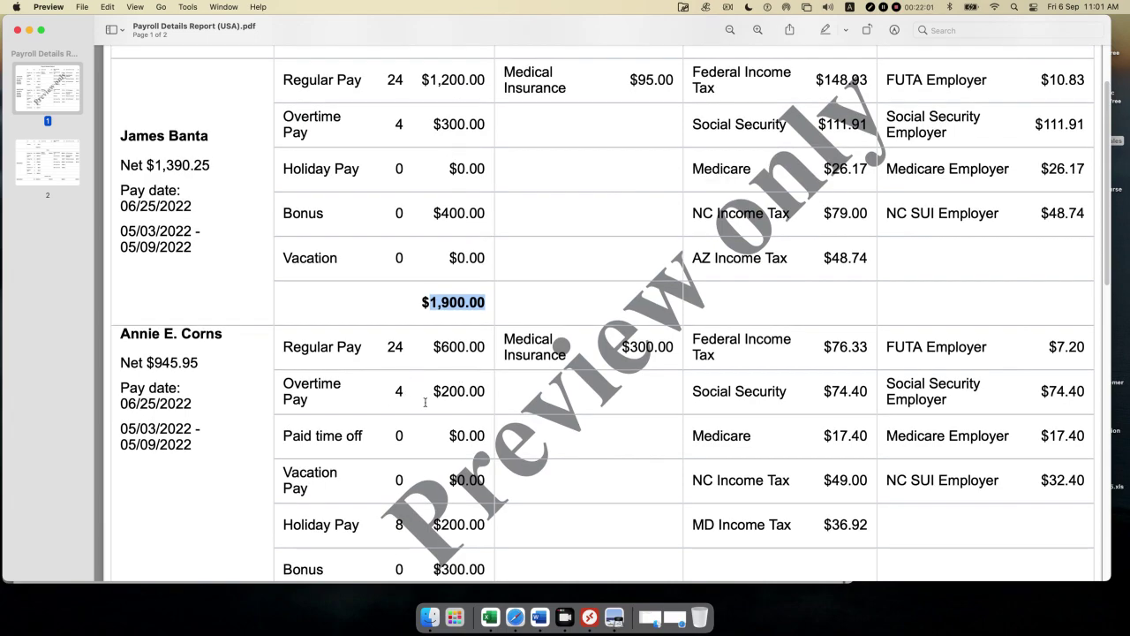
pyautogui.scroll(-2, 375, 392)
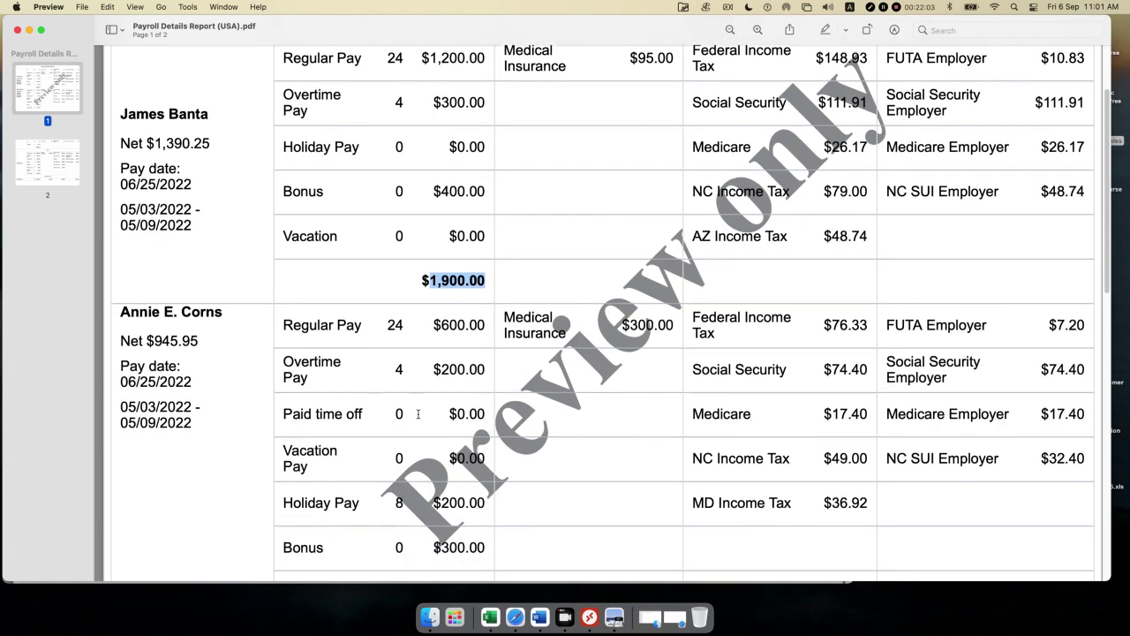
pyautogui.scroll(-5, 375, 418)
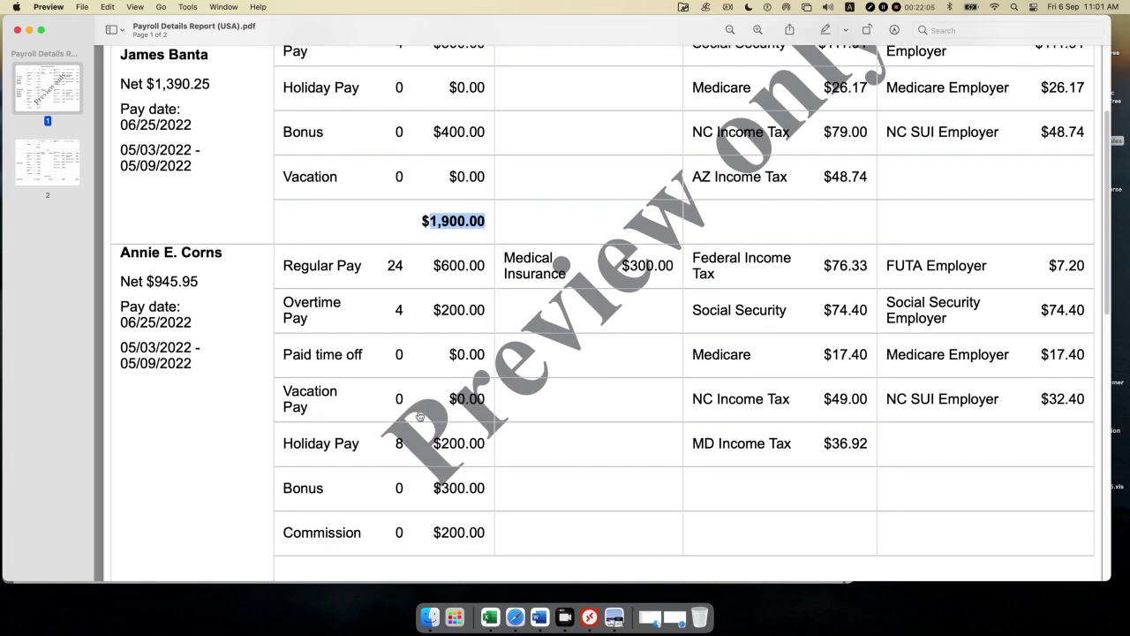
pyautogui.moveTo(283, 443); pyautogui.dragTo(346, 443)
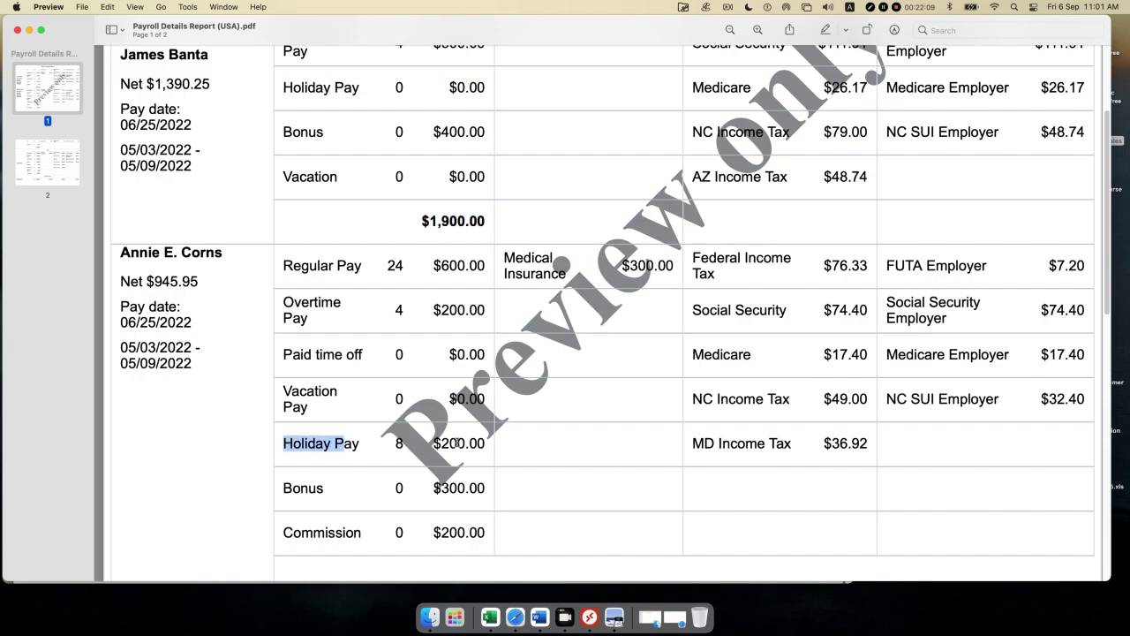
pyautogui.scroll(1, 457, 443)
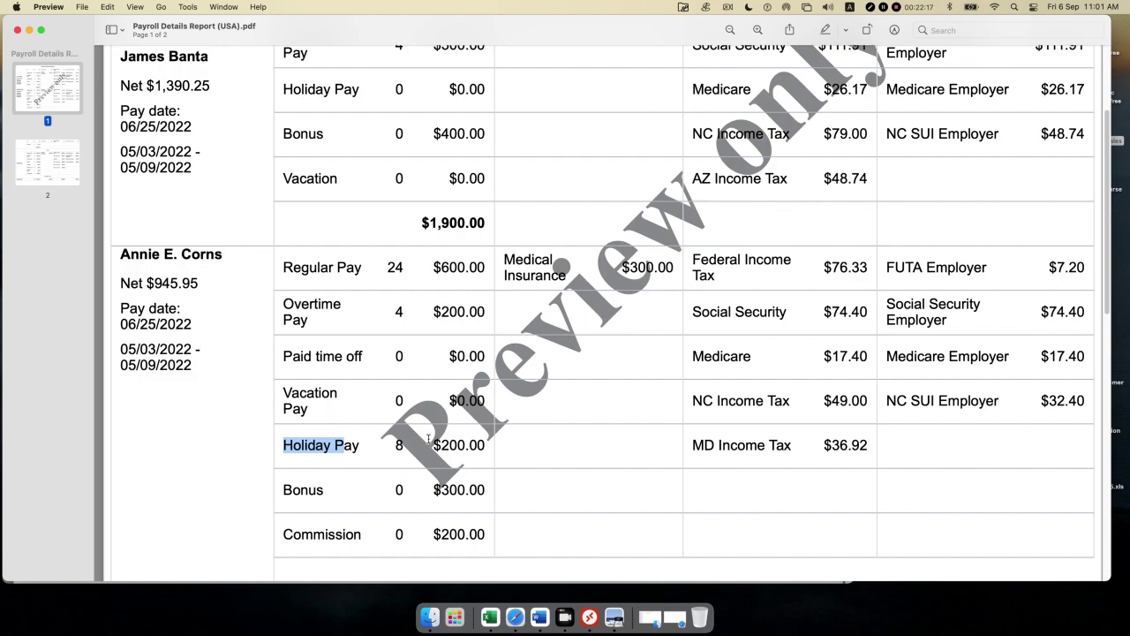
pyautogui.scroll(-1, 431, 443)
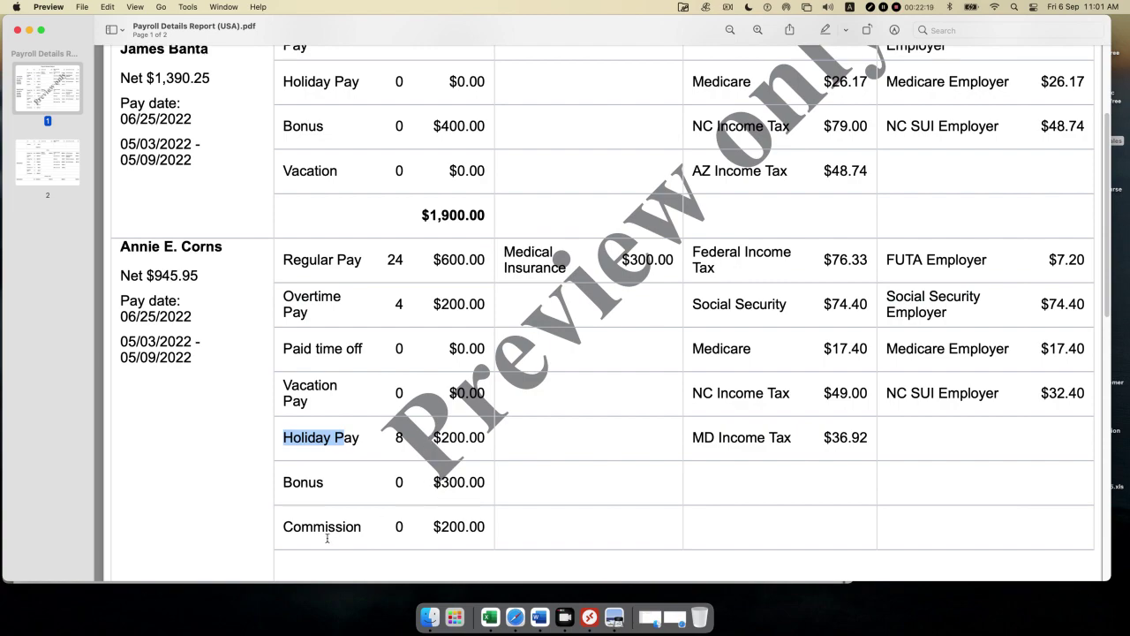
pyautogui.moveTo(428, 527); pyautogui.dragTo(463, 527)
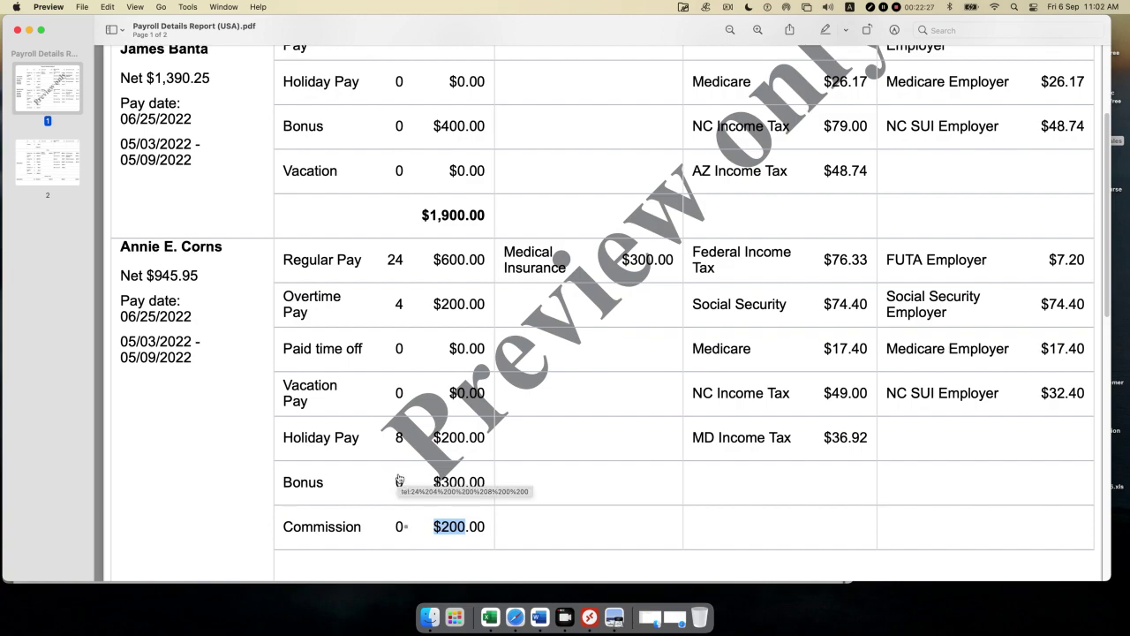
pyautogui.scroll(-2, 399, 473)
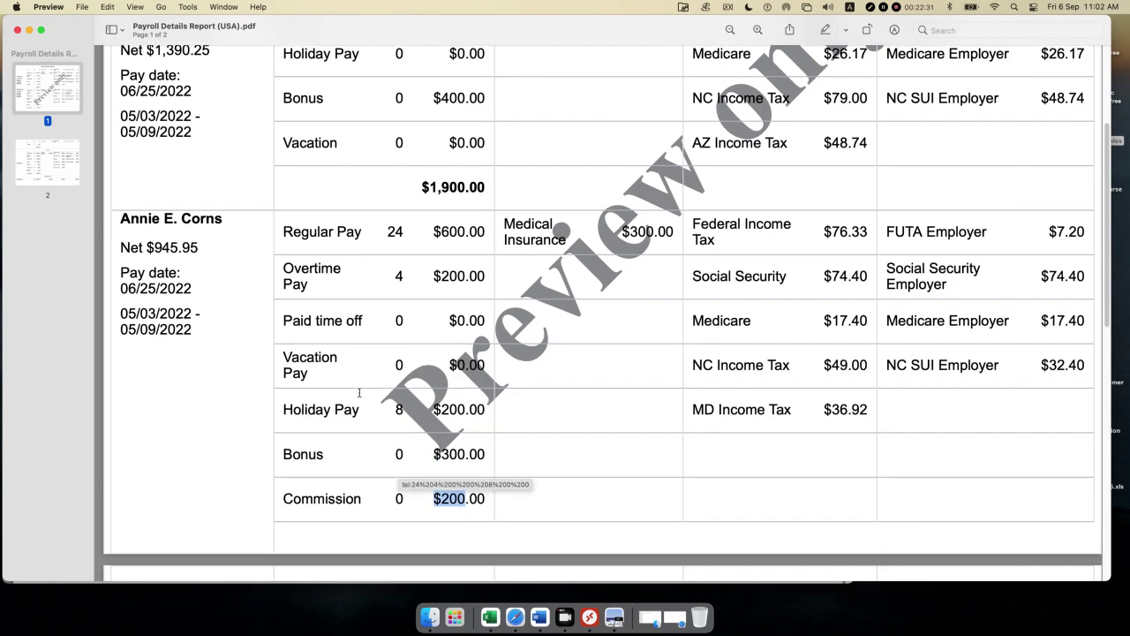
# Return to the start of the report and recheck the Pay and Hrs headings above the first employee's earnings.
pyautogui.scroll(5, 346, 368)
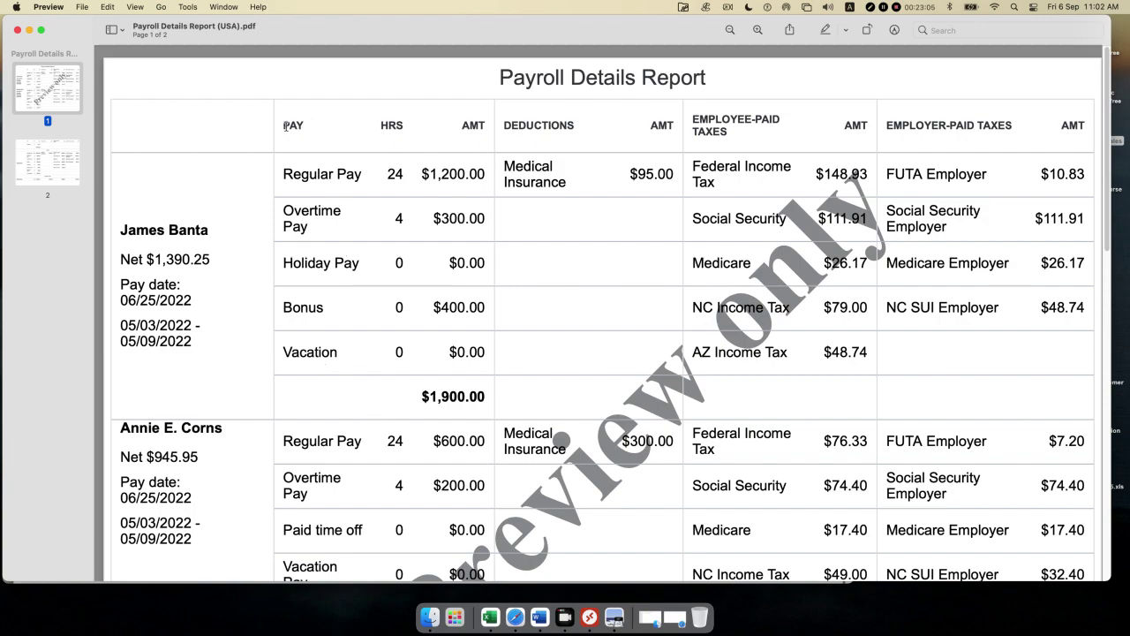
pyautogui.moveTo(281, 125); pyautogui.dragTo(381, 126)
pyautogui.click(442, 130)
pyautogui.scroll(-2, 384, 231)
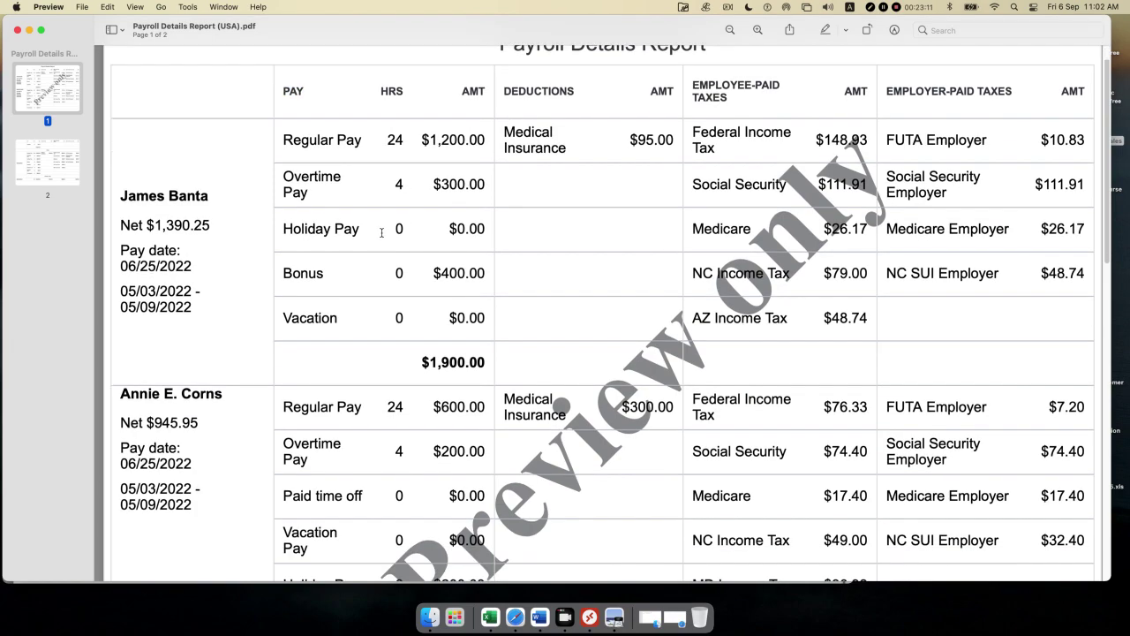
# Highlight the gross pay total of the first employee and the second employee's total continued on page 2.
pyautogui.moveTo(425, 360); pyautogui.dragTo(461, 362)
pyautogui.scroll(-10, 262, 366)
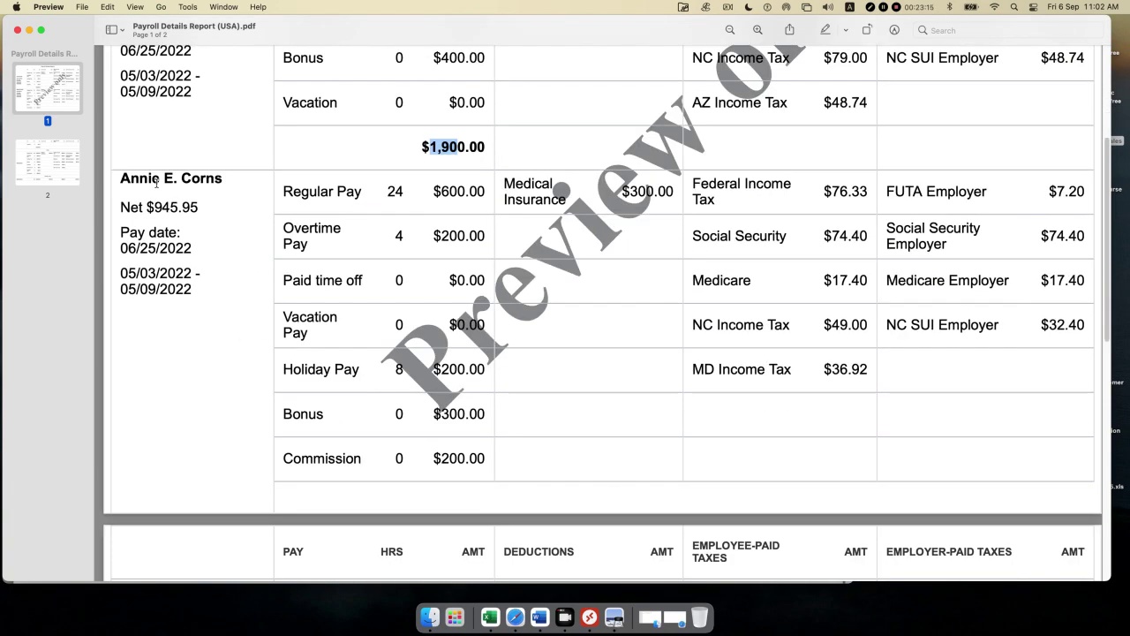
pyautogui.scroll(-1, 423, 453)
pyautogui.scroll(-4, 423, 453)
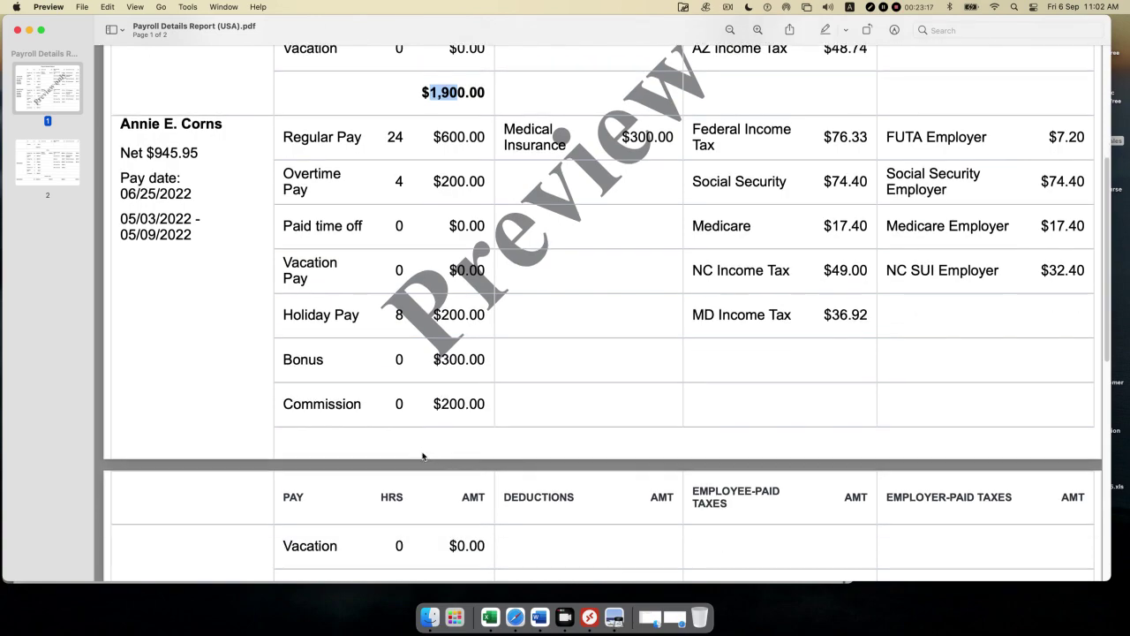
pyautogui.moveTo(430, 554); pyautogui.dragTo(486, 554)
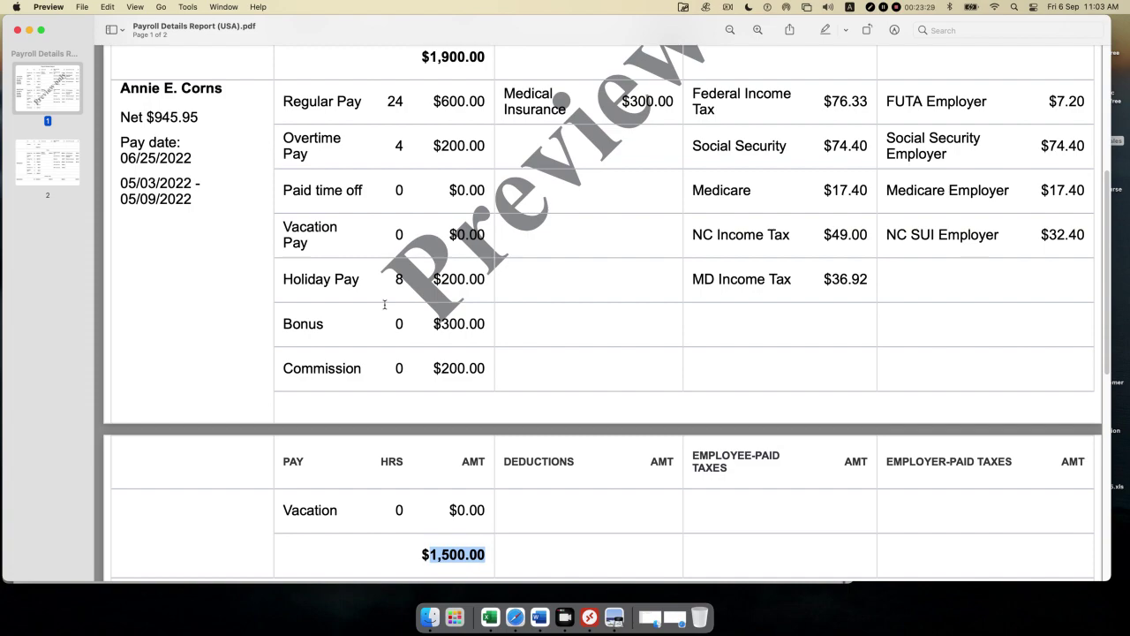
# Return to the start of the report and highlight the Deductions heading and the first employee's Medical Insurance amount.
pyautogui.scroll(10, 384, 305)
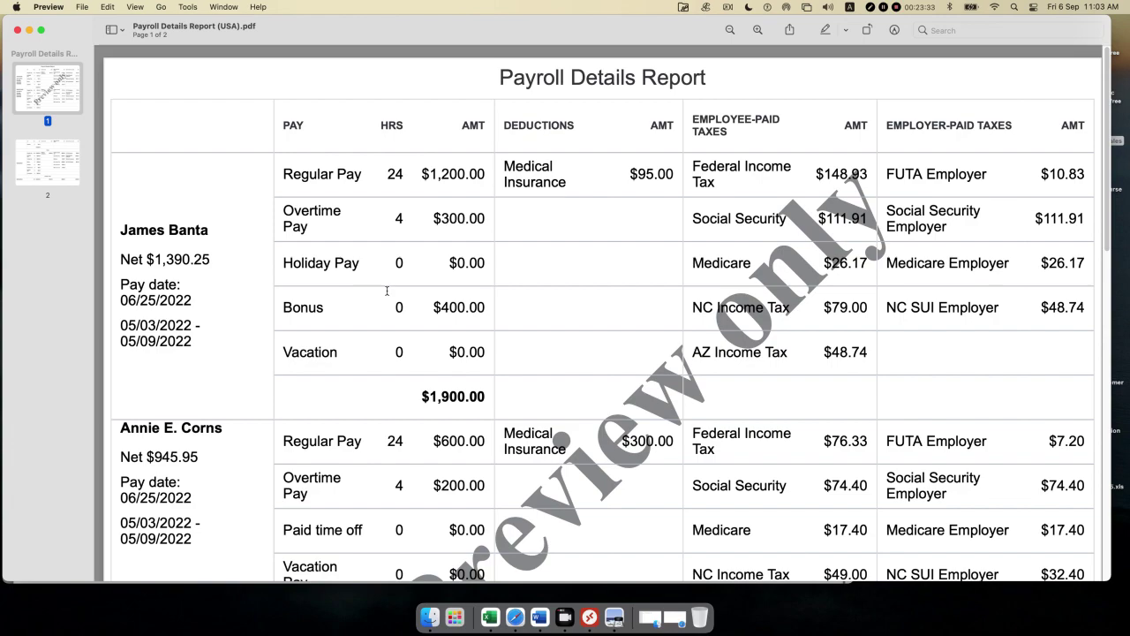
pyautogui.scroll(-2, 387, 299)
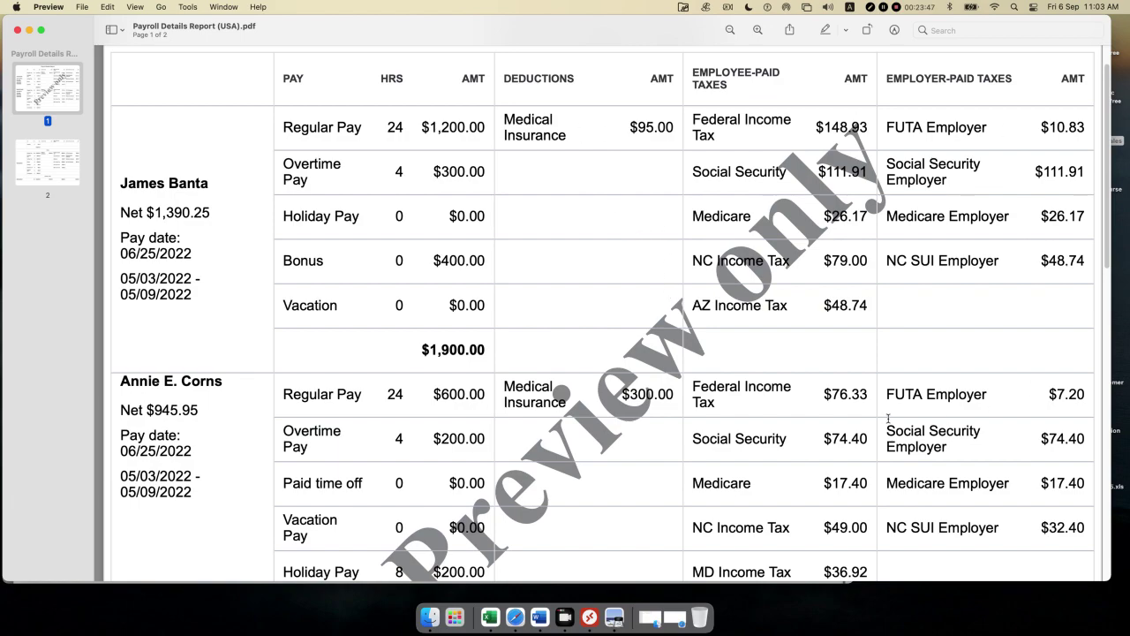
pyautogui.scroll(1, 607, 256)
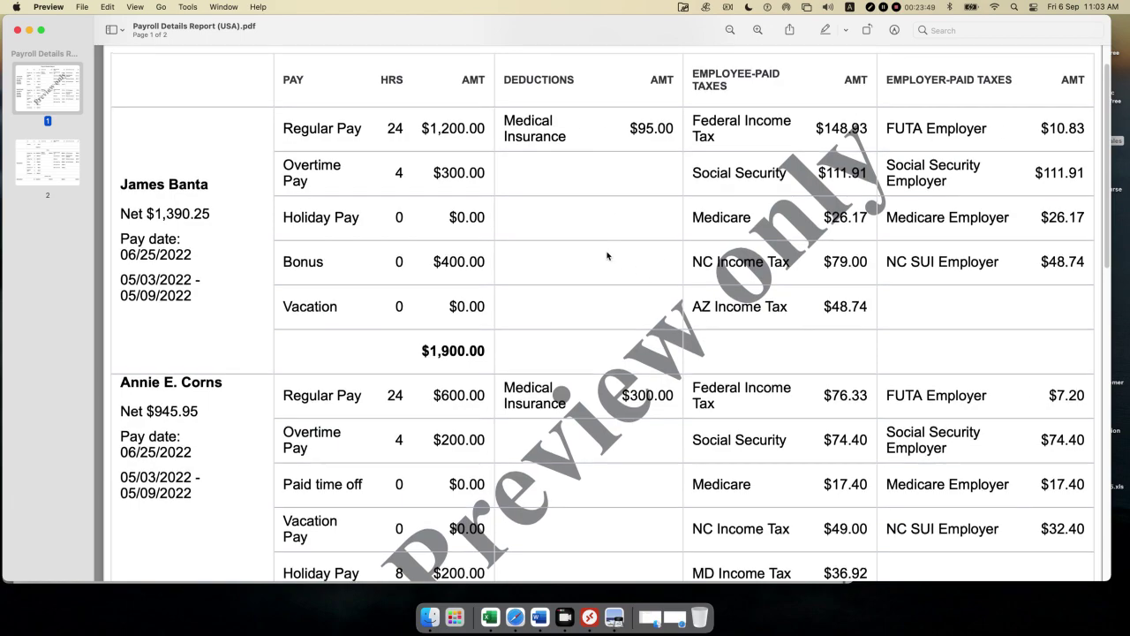
pyautogui.scroll(1, 607, 256)
pyautogui.moveTo(507, 86); pyautogui.dragTo(638, 83)
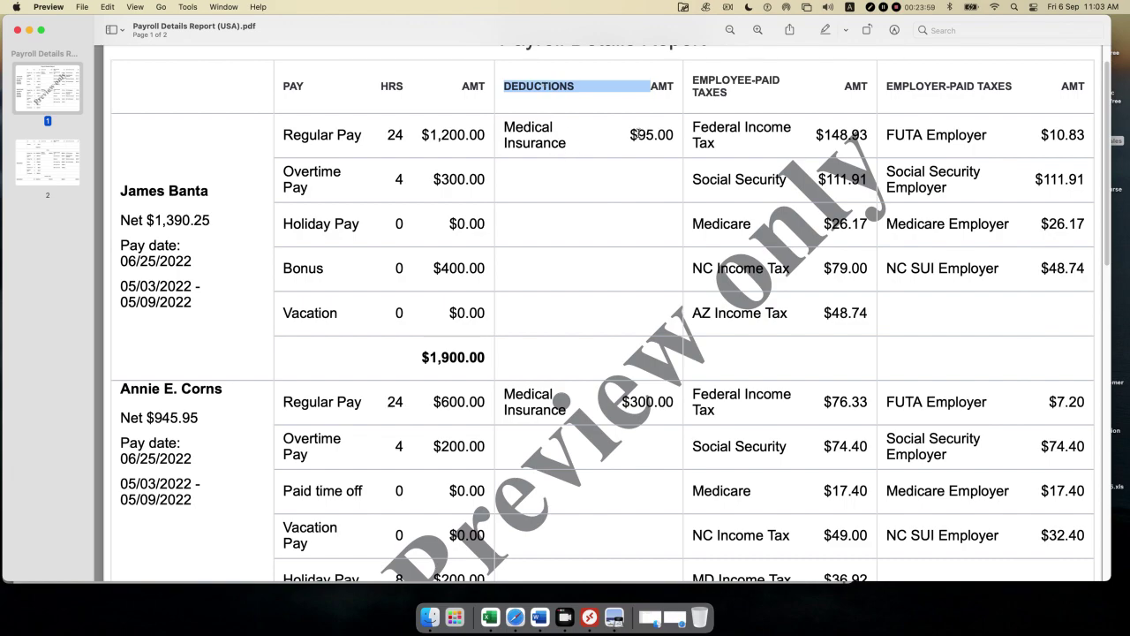
pyautogui.moveTo(637, 133); pyautogui.dragTo(676, 134)
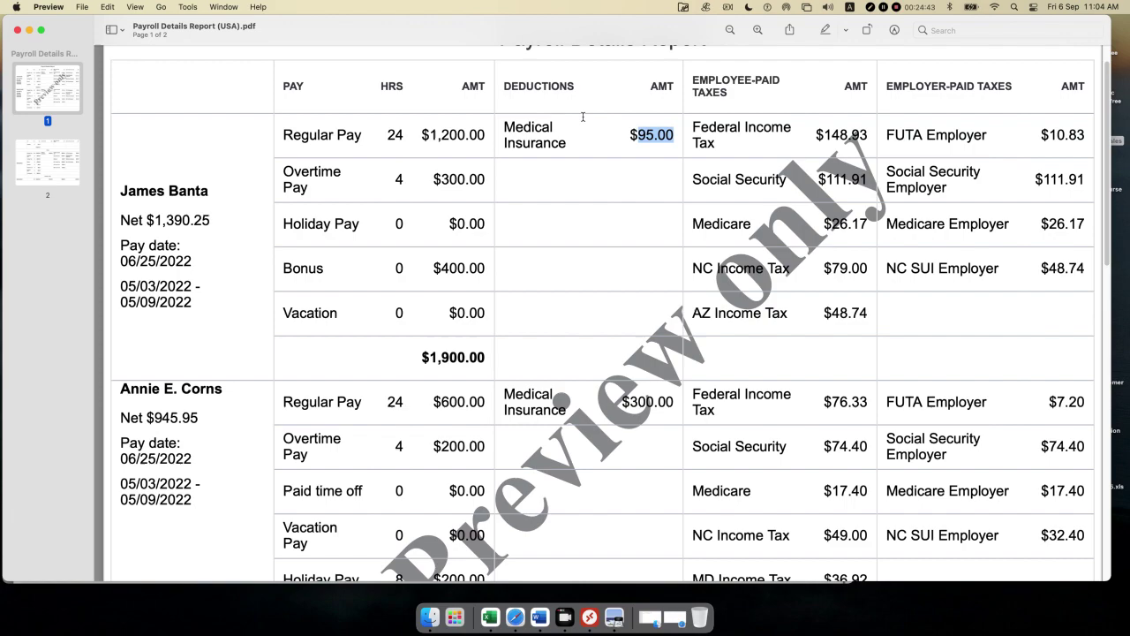
pyautogui.moveTo(510, 86); pyautogui.dragTo(600, 86)
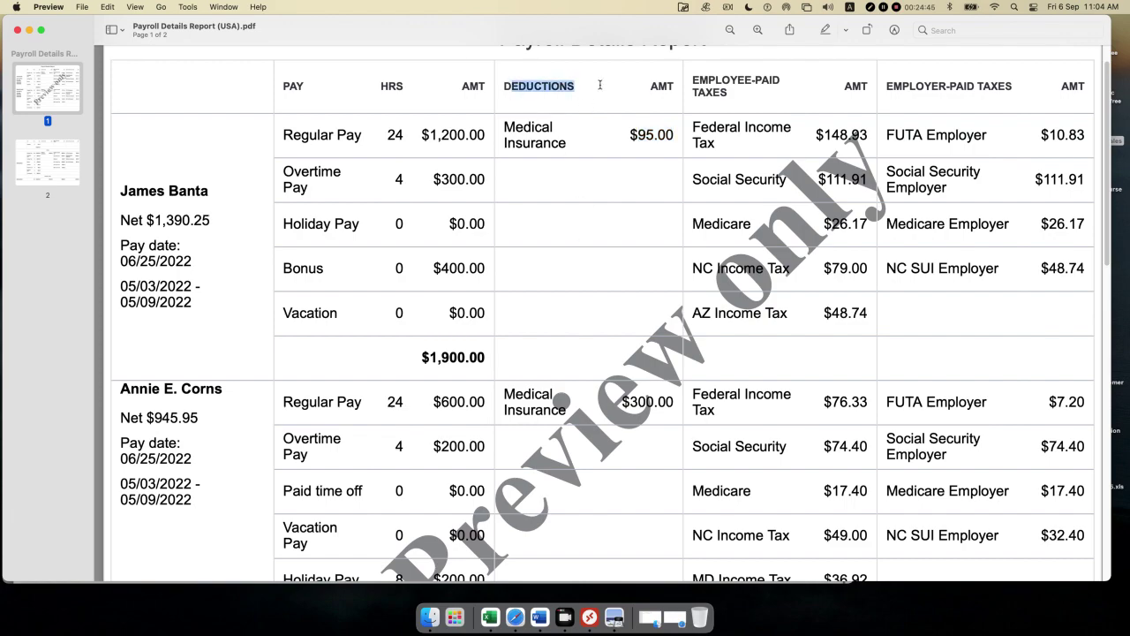
# Compare the Medical Insurance deduction amounts of the two employees by highlighting each in turn.
pyautogui.moveTo(616, 402); pyautogui.dragTo(674, 403)
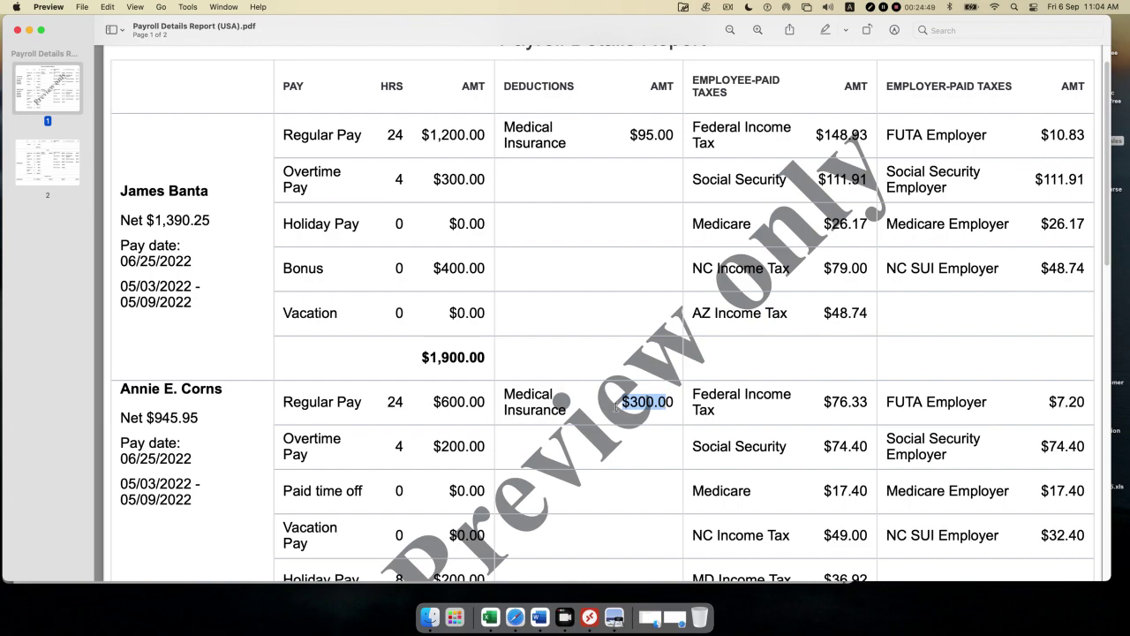
pyautogui.click(606, 410)
pyautogui.moveTo(630, 135); pyautogui.dragTo(673, 135)
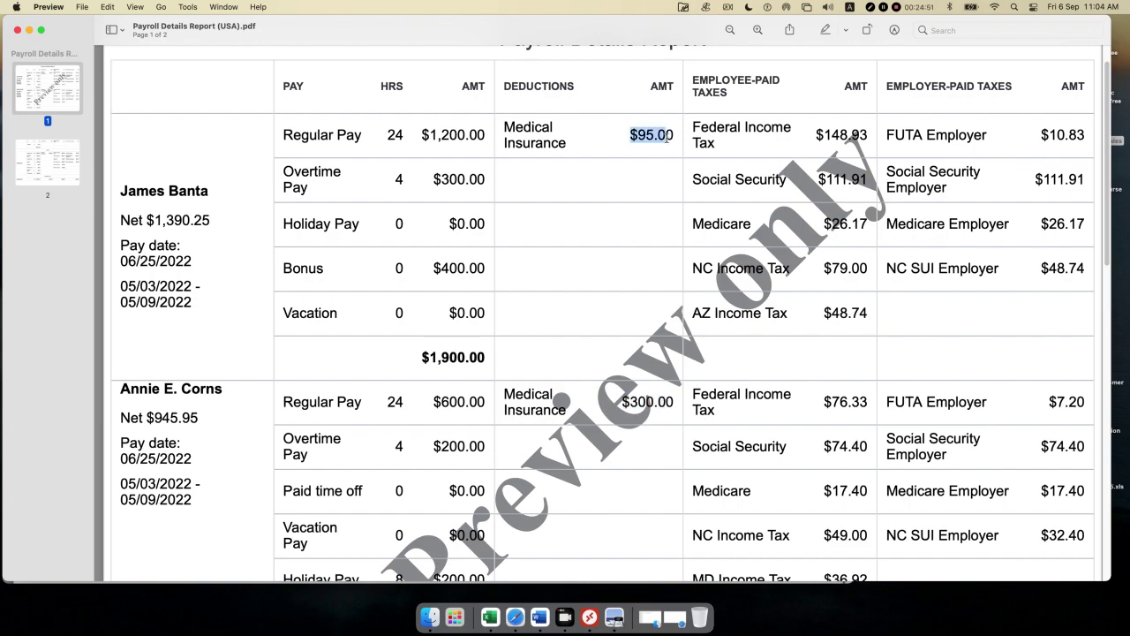
pyautogui.scroll(-1, 635, 362)
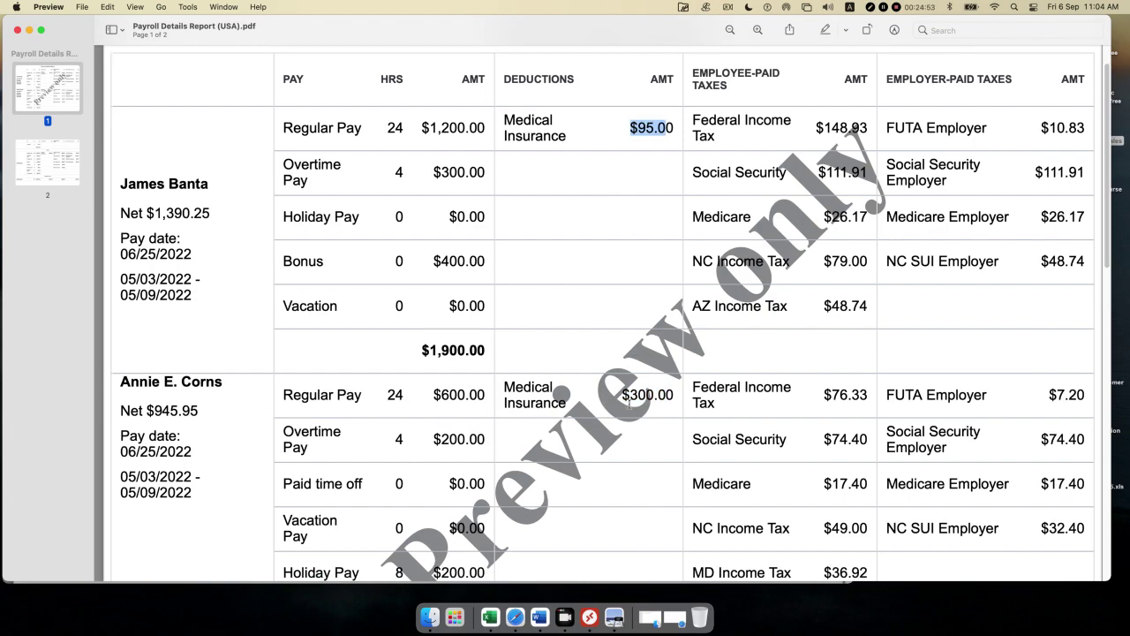
pyautogui.moveTo(626, 395); pyautogui.dragTo(664, 396)
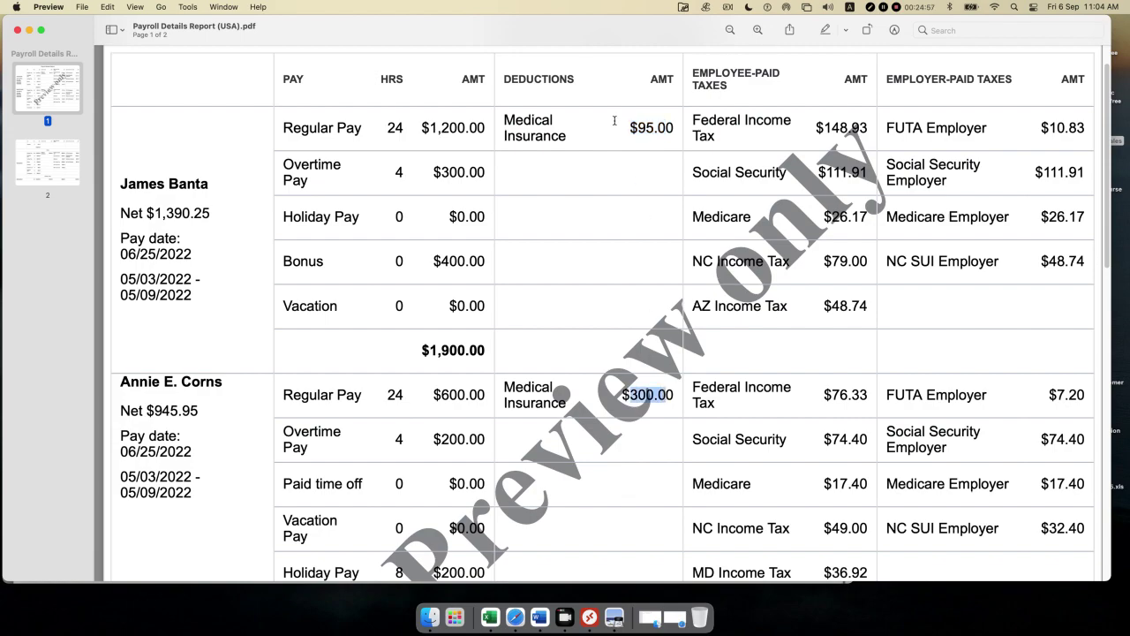
pyautogui.moveTo(624, 130); pyautogui.dragTo(675, 129)
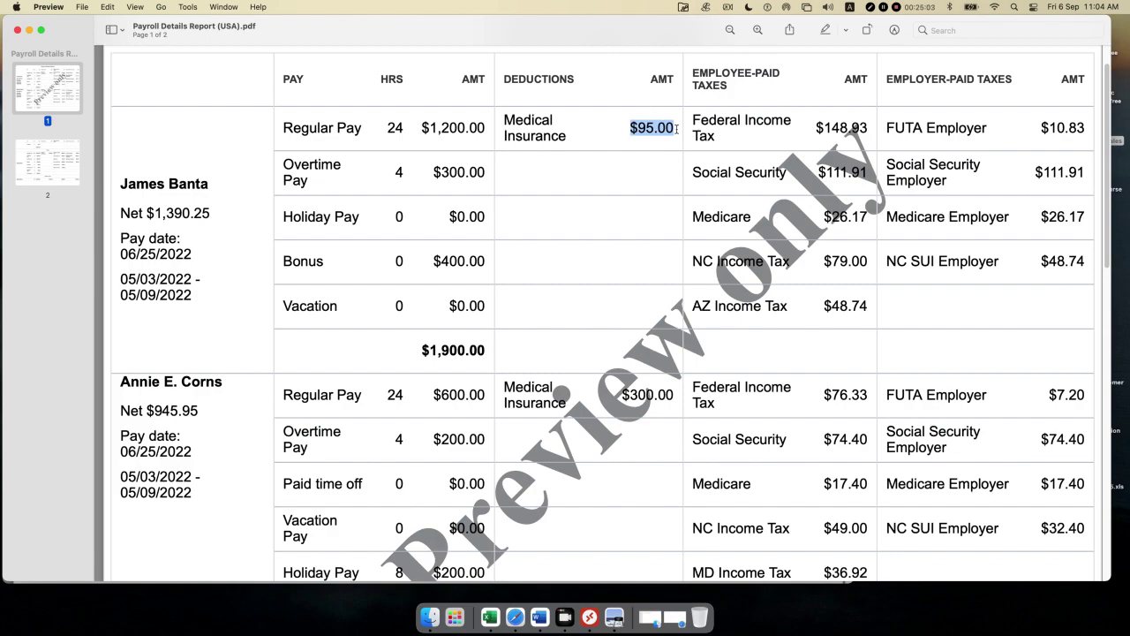
pyautogui.click(678, 130)
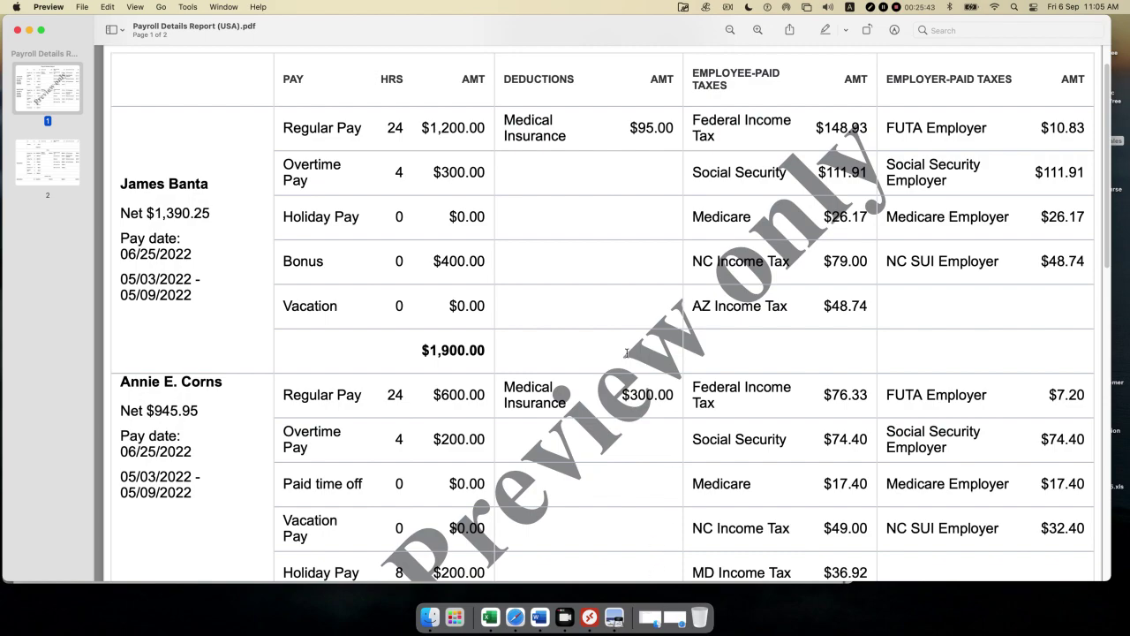
pyautogui.scroll(-1, 605, 329)
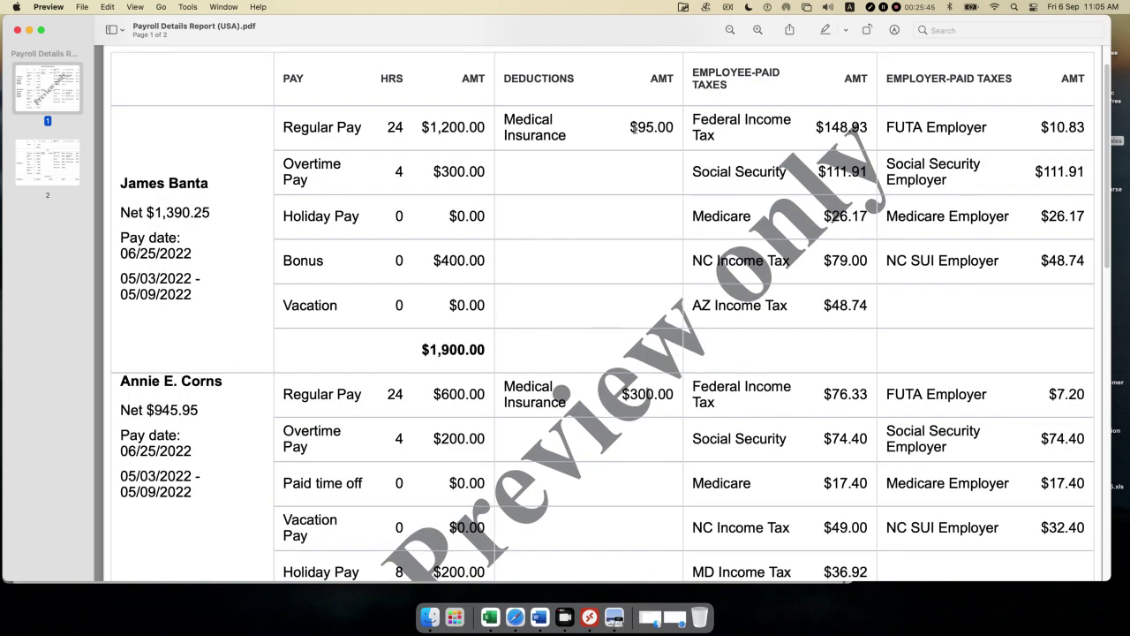
pyautogui.moveTo(631, 127); pyautogui.dragTo(666, 128)
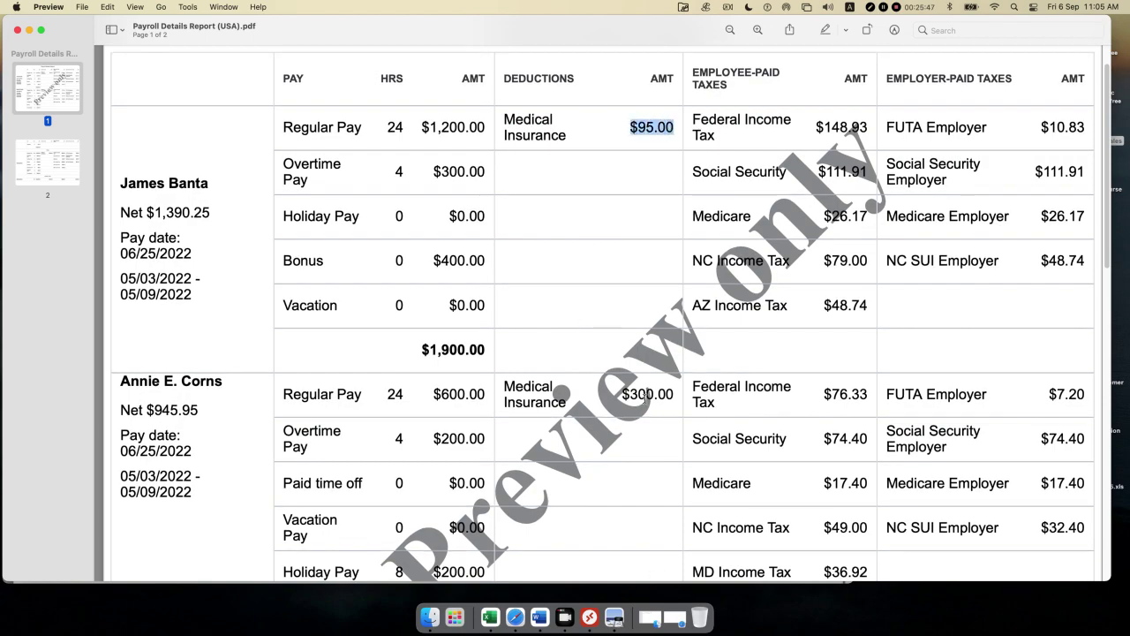
pyautogui.moveTo(635, 395); pyautogui.dragTo(677, 396)
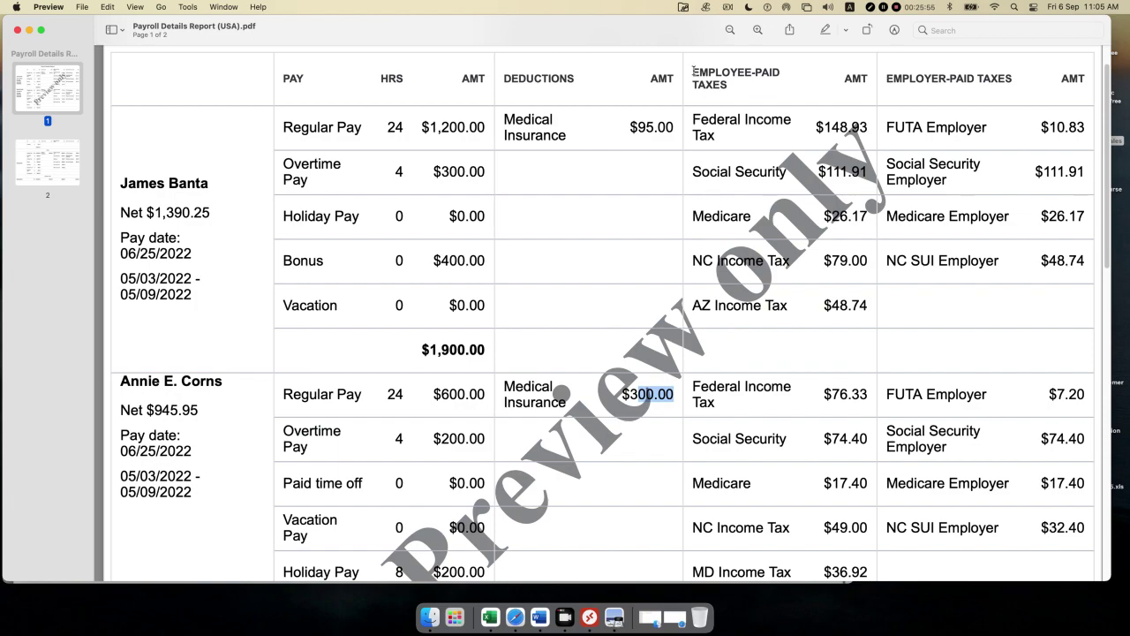
# Examine the Employee-Paid Taxes column heading in relation to the first employee's gross pay total.
pyautogui.moveTo(694, 71); pyautogui.dragTo(781, 94)
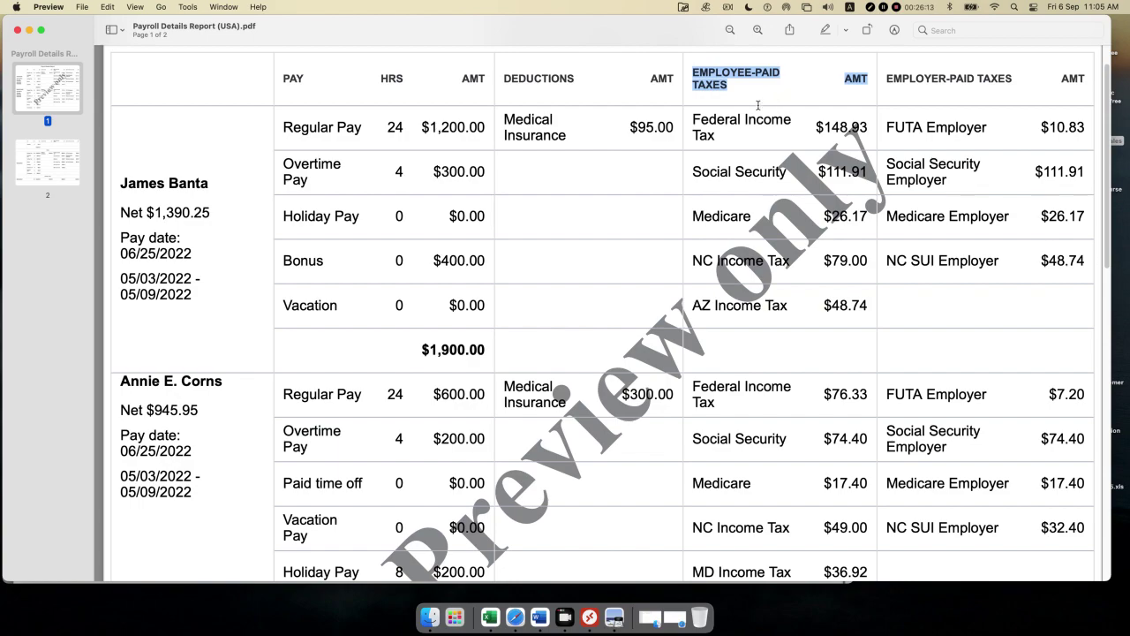
pyautogui.click(745, 109)
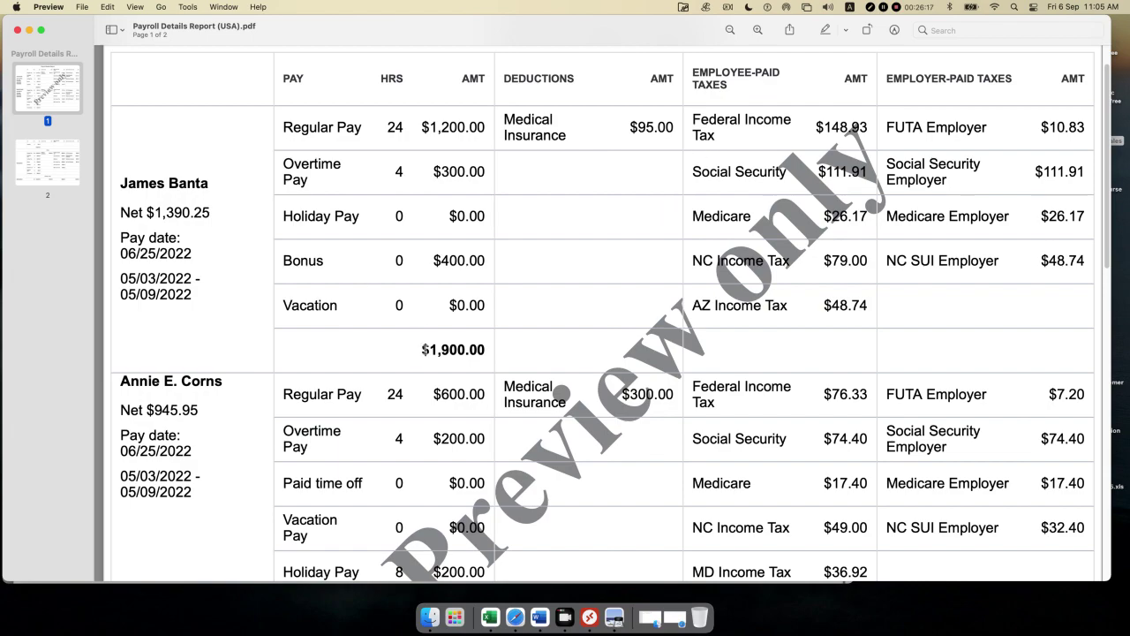
pyautogui.moveTo(421, 349); pyautogui.dragTo(484, 351)
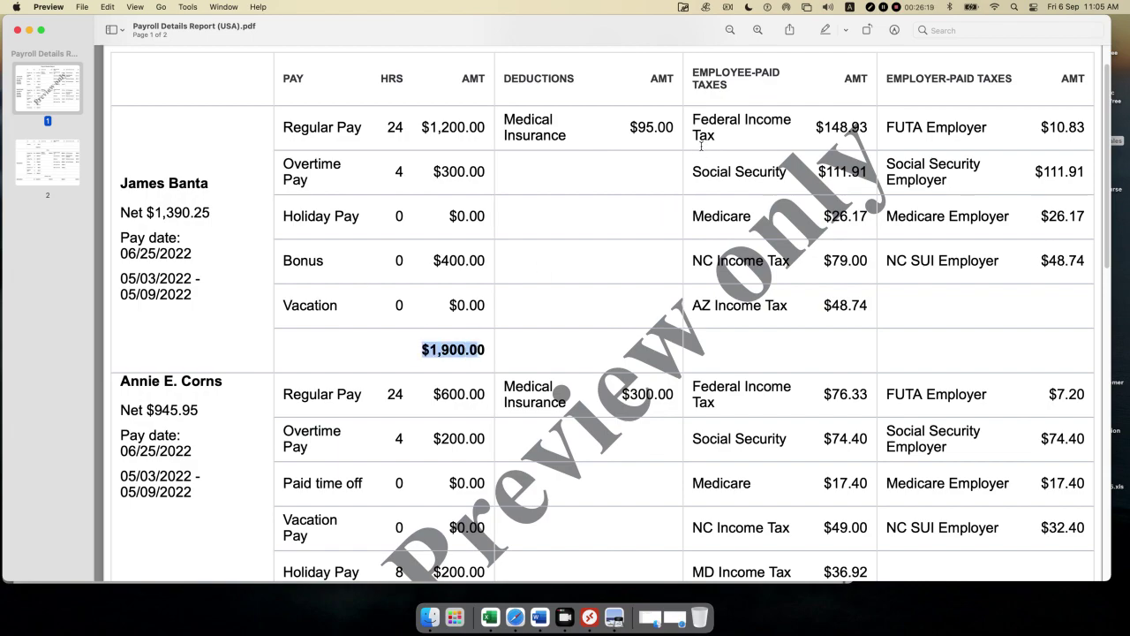
pyautogui.click(527, 129)
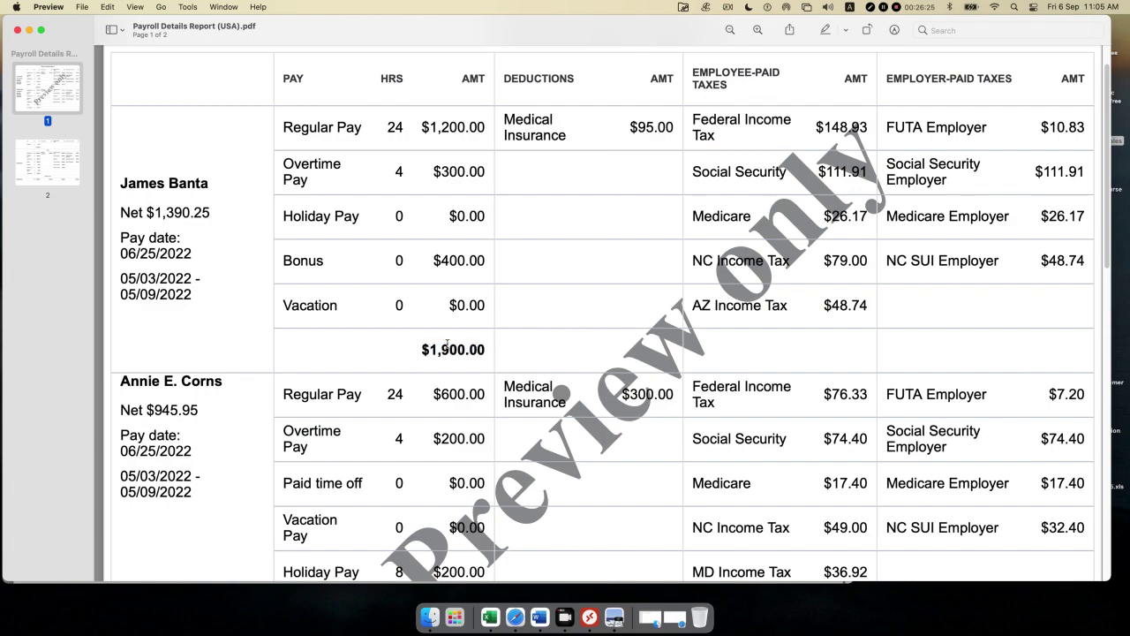
pyautogui.moveTo(691, 78); pyautogui.dragTo(861, 78)
# Highlight the first employee's Federal Income Tax line and its amount under employee-paid taxes.
pyautogui.moveTo(693, 121); pyautogui.dragTo(779, 123)
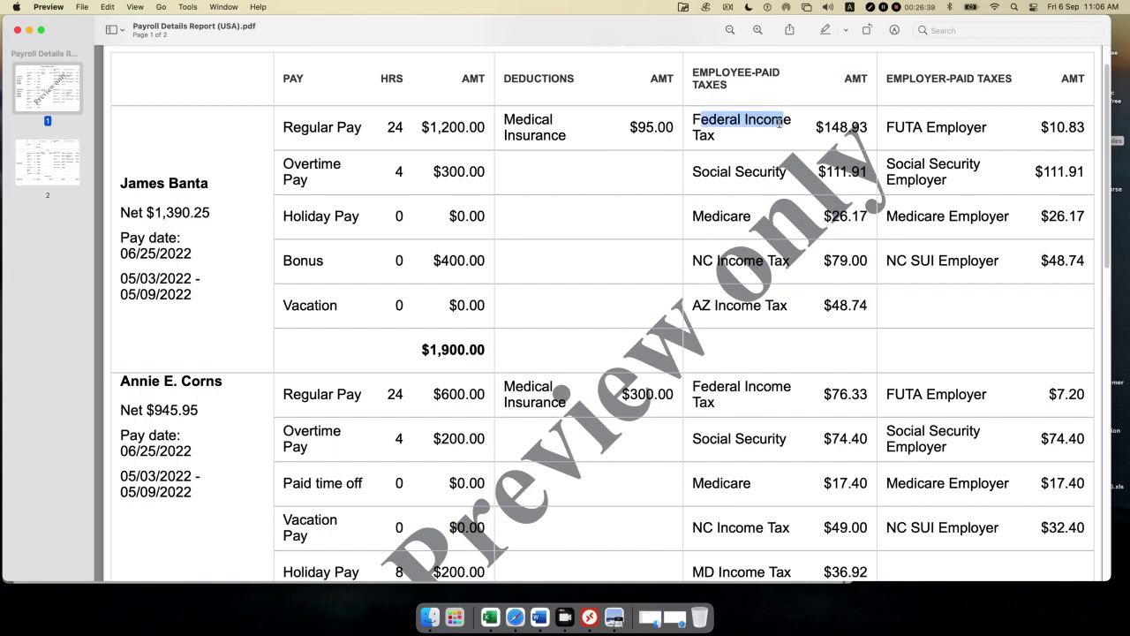
pyautogui.moveTo(821, 127); pyautogui.dragTo(870, 127)
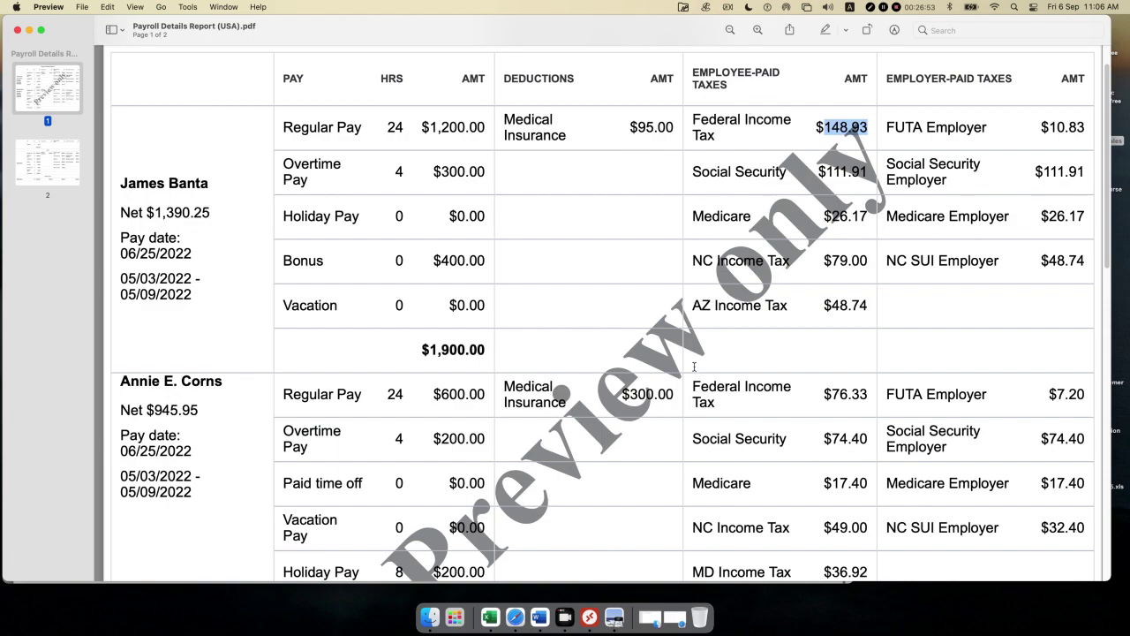
pyautogui.moveTo(696, 121); pyautogui.dragTo(855, 128)
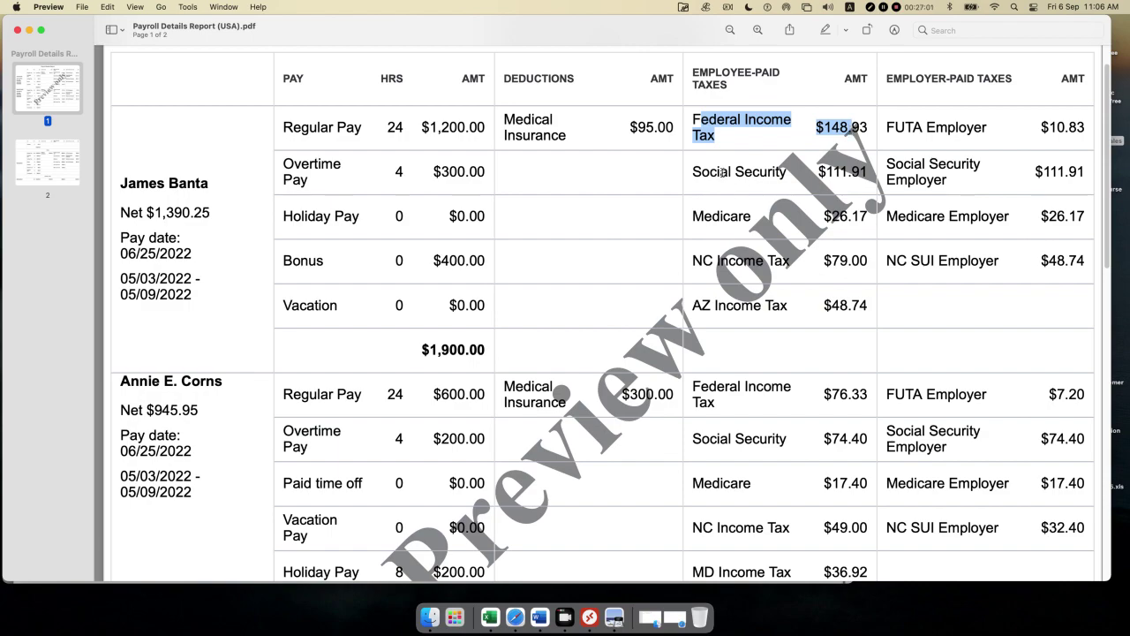
# Highlight the first employee's Social Security and Medicare lines under employee-paid taxes, including the Medicare amount.
pyautogui.moveTo(699, 174); pyautogui.dragTo(797, 168)
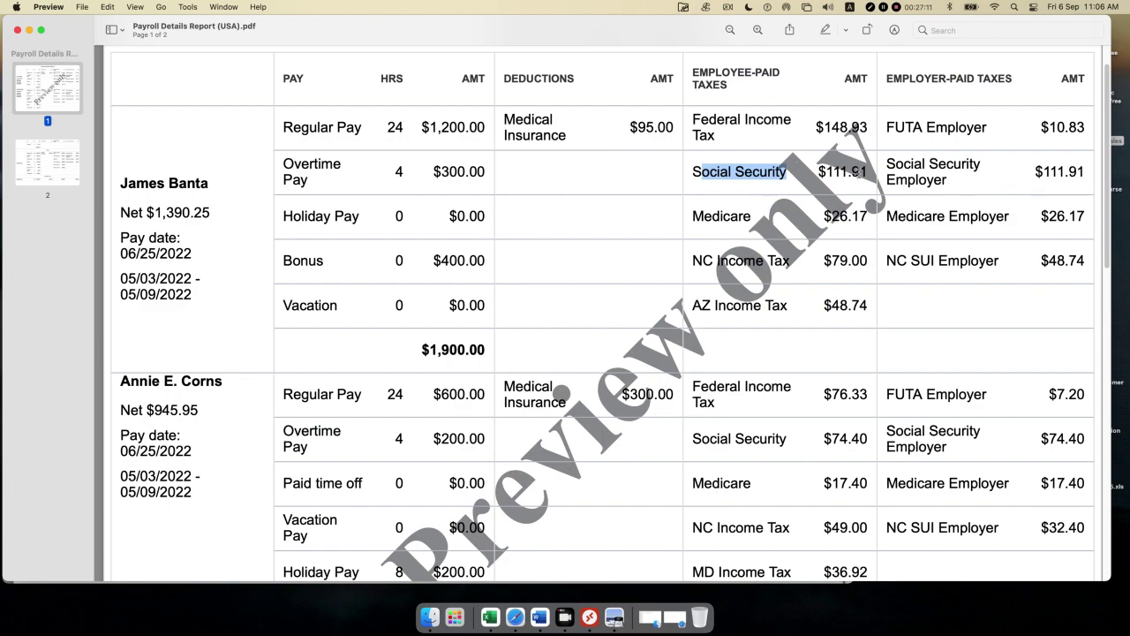
pyautogui.moveTo(693, 216); pyautogui.dragTo(755, 216)
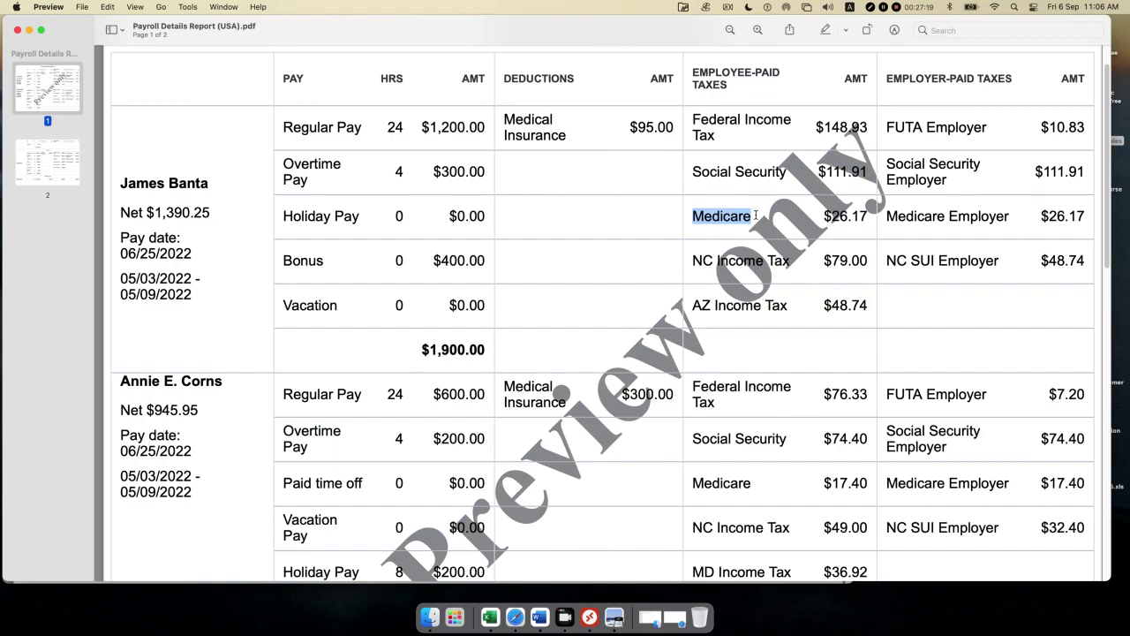
pyautogui.moveTo(826, 216); pyautogui.dragTo(856, 214)
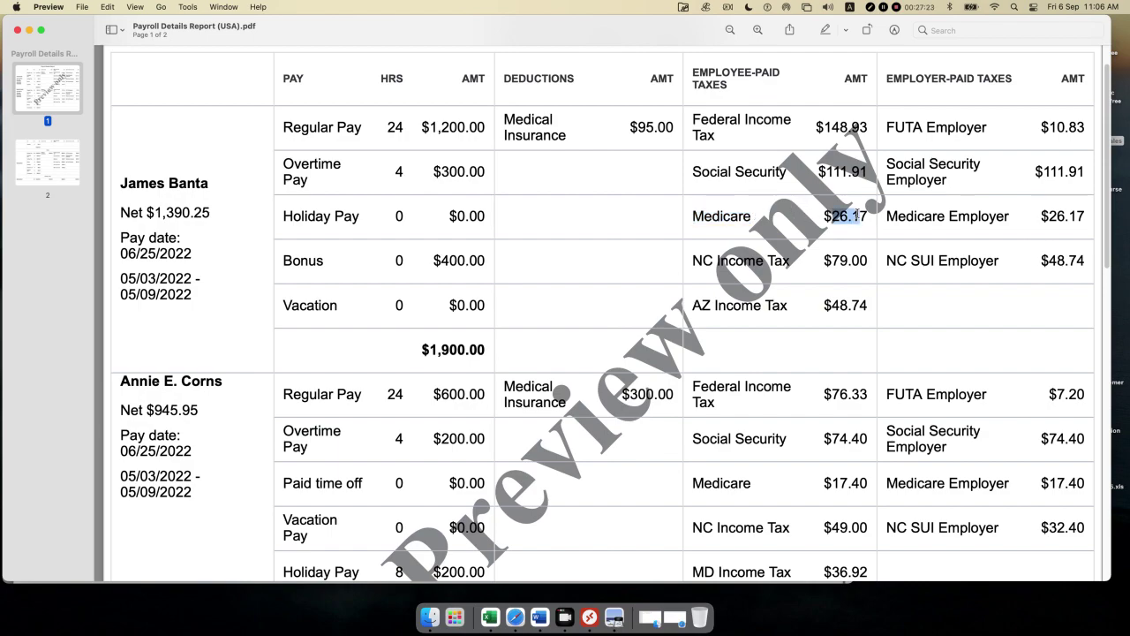
pyautogui.moveTo(856, 214); pyautogui.dragTo(865, 216)
# Copy the NC Income Tax label, search Google for it in a new Safari tab, and highlight the state name in the result.
pyautogui.moveTo(693, 261); pyautogui.dragTo(794, 260)
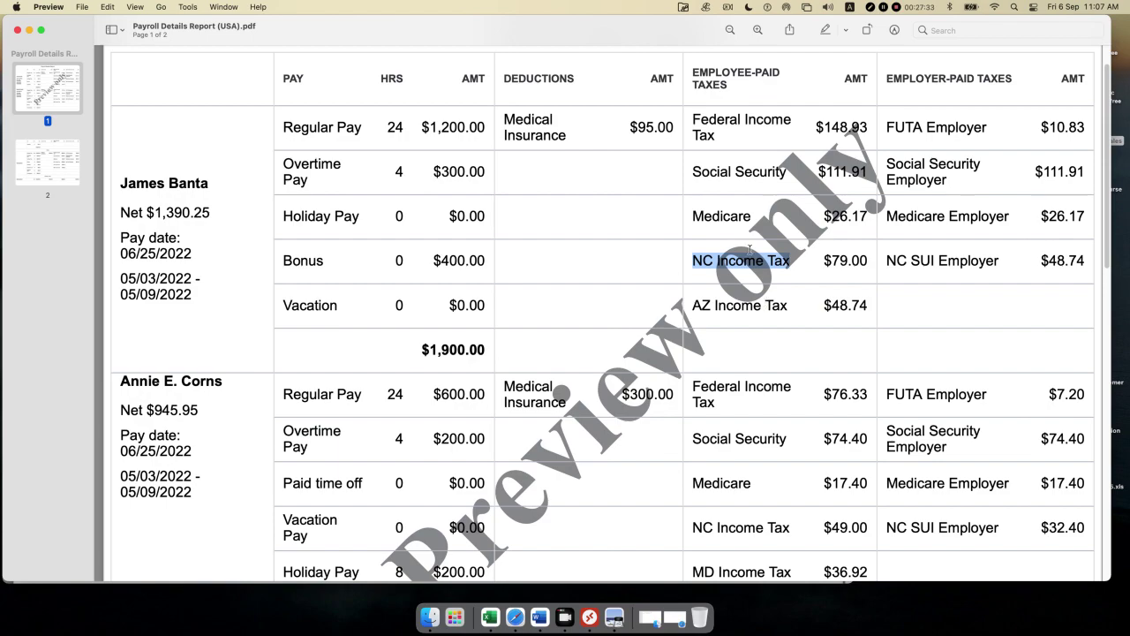
pyautogui.click(729, 268)
pyautogui.moveTo(693, 262); pyautogui.dragTo(803, 261)
pyautogui.press('super+c')
pyautogui.click(515, 616)
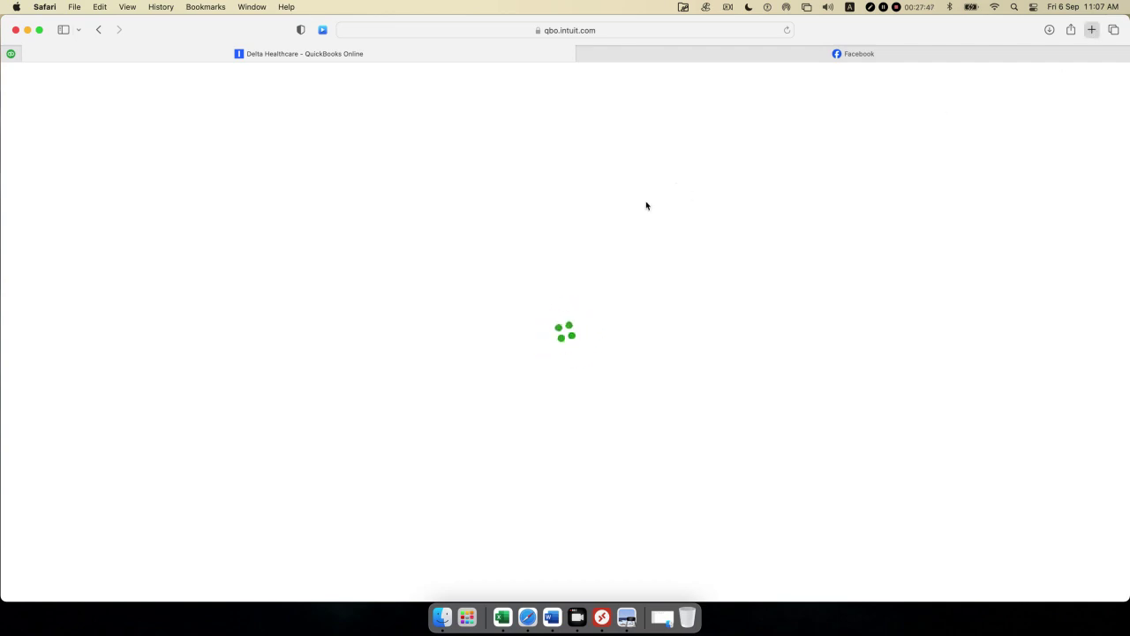
pyautogui.press('super+t')
pyautogui.press('super+v')
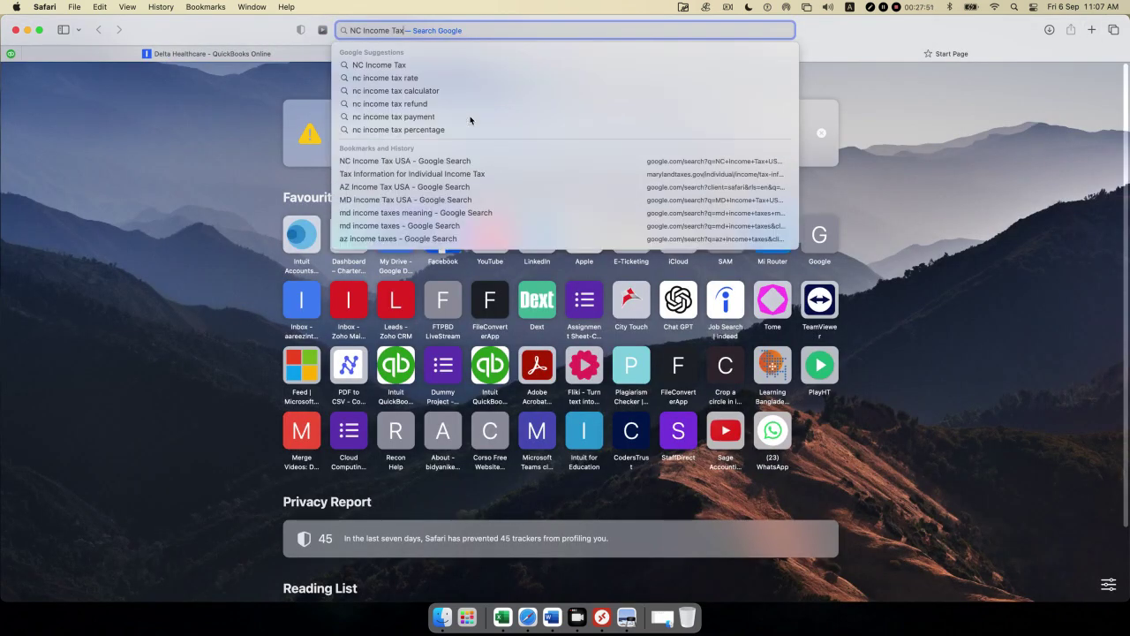
pyautogui.press('Return')
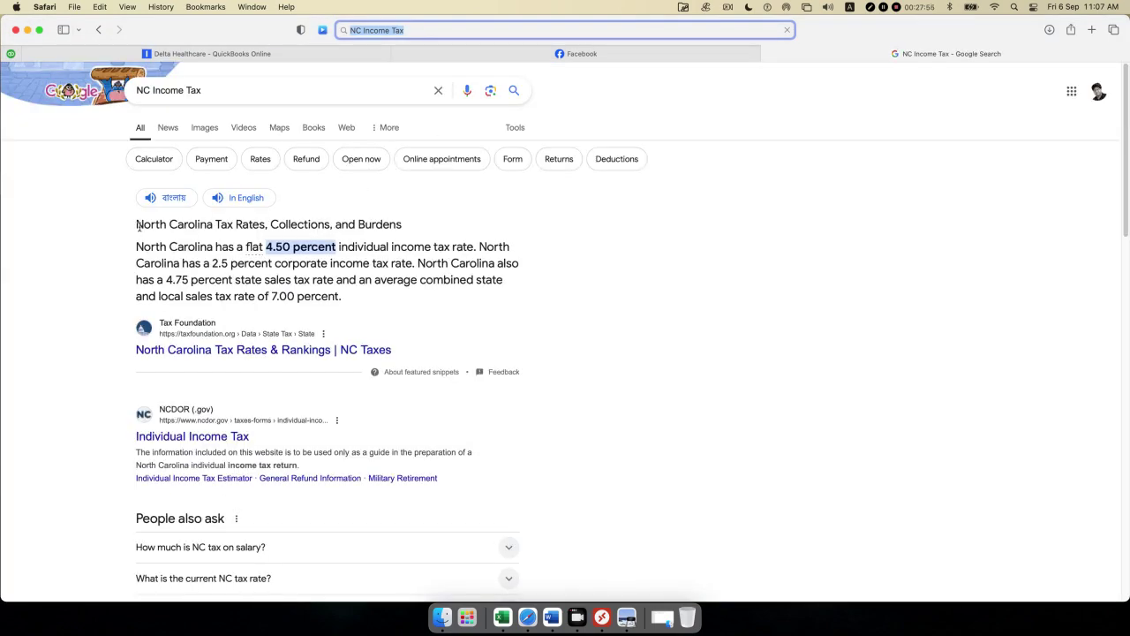
pyautogui.moveTo(136, 224); pyautogui.dragTo(232, 228)
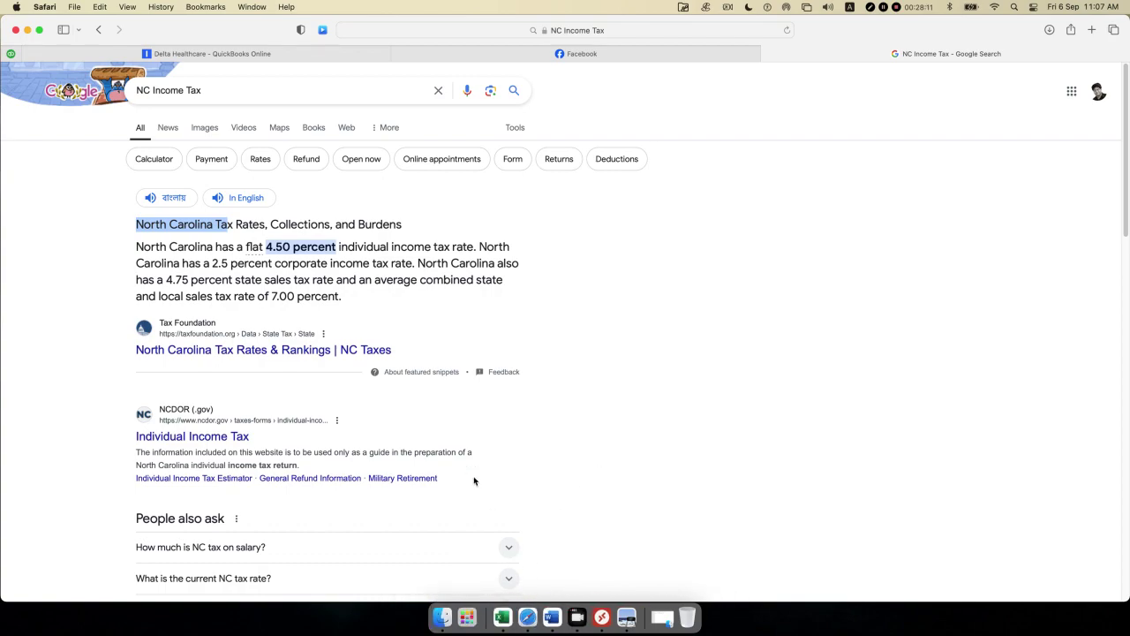
# Switch back to the Payroll Details Report in Preview and highlight the first employee's NC Income Tax amount.
pyautogui.click(626, 616)
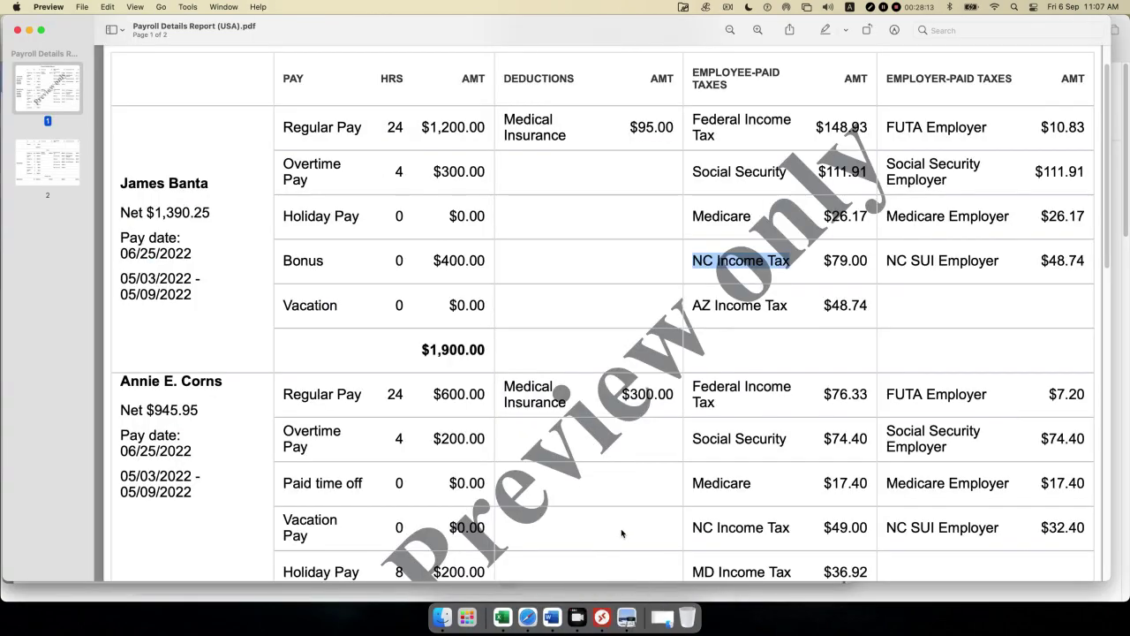
pyautogui.click(728, 271)
pyautogui.moveTo(832, 263); pyautogui.dragTo(863, 258)
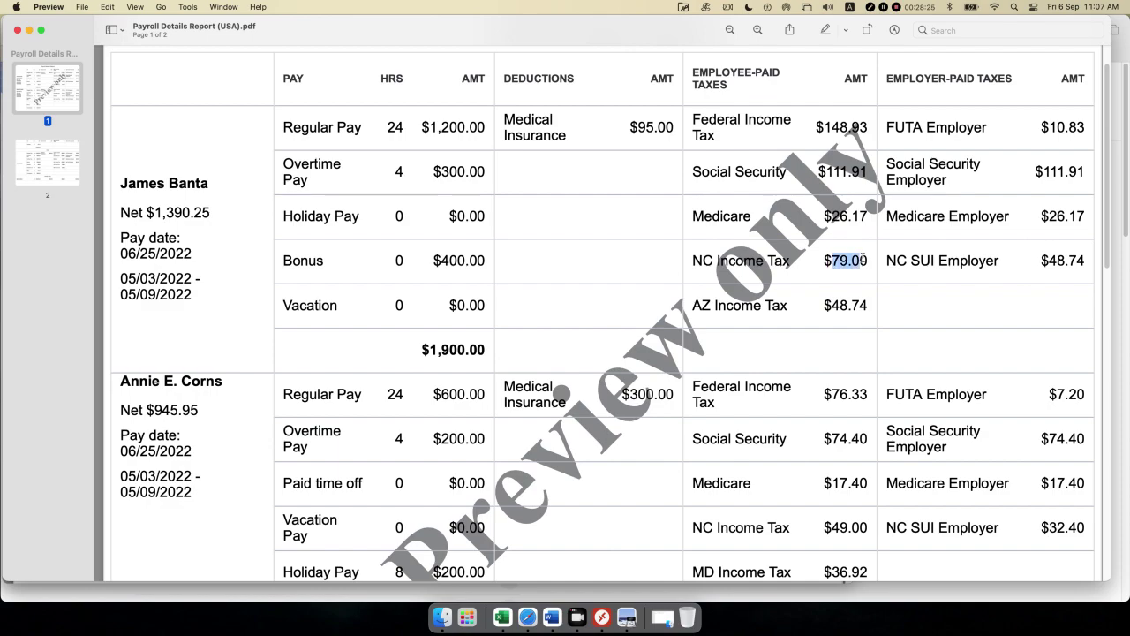
# Copy the first employee's AZ Income Tax label and search Google for it in Safari.
pyautogui.moveTo(695, 306); pyautogui.dragTo(791, 305)
pyautogui.press('super+c')
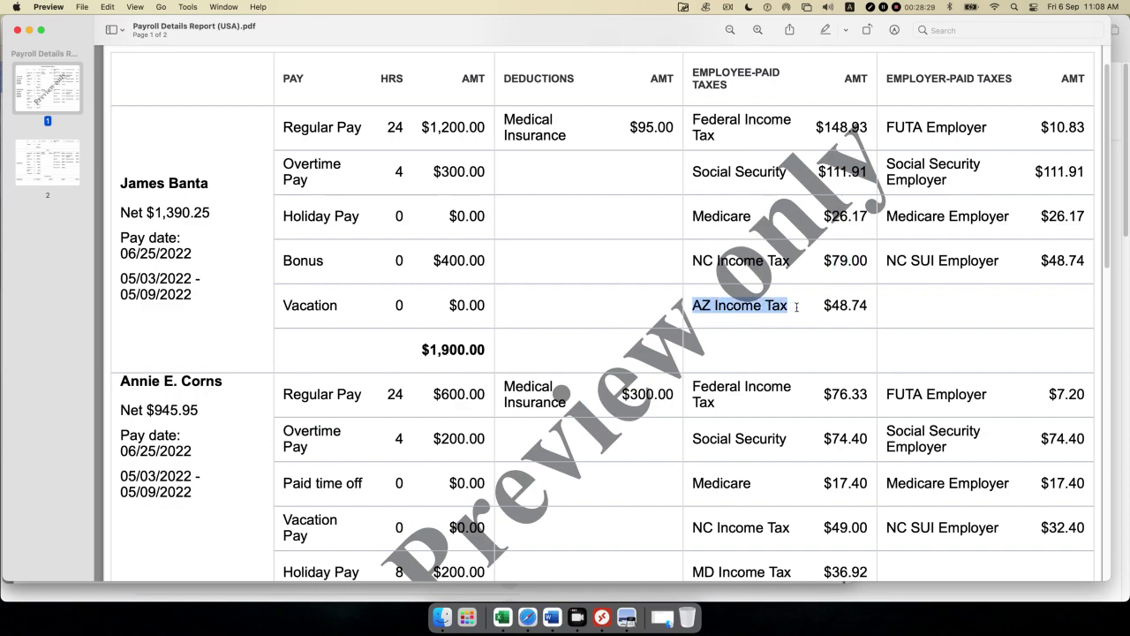
pyautogui.click(527, 617)
pyautogui.click(226, 91)
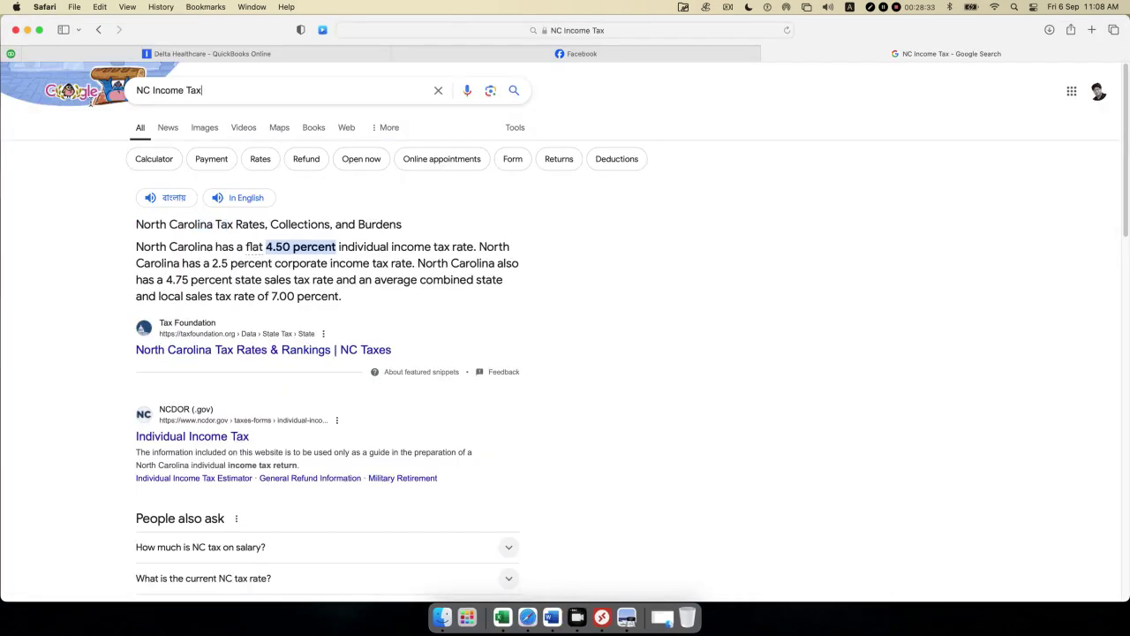
pyautogui.press('super+a')
pyautogui.press('super+v')
pyautogui.press('Return')
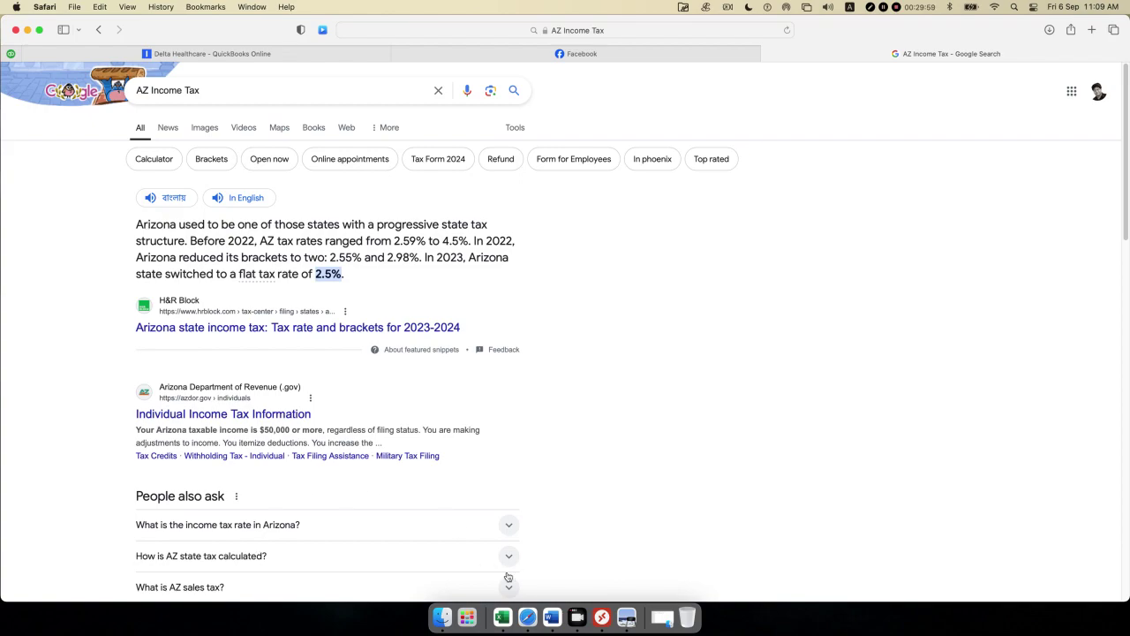
# Switch back to the report in Preview and highlight the first employee's NC and AZ Income Tax lines and Medical Insurance amount.
pyautogui.click(627, 615)
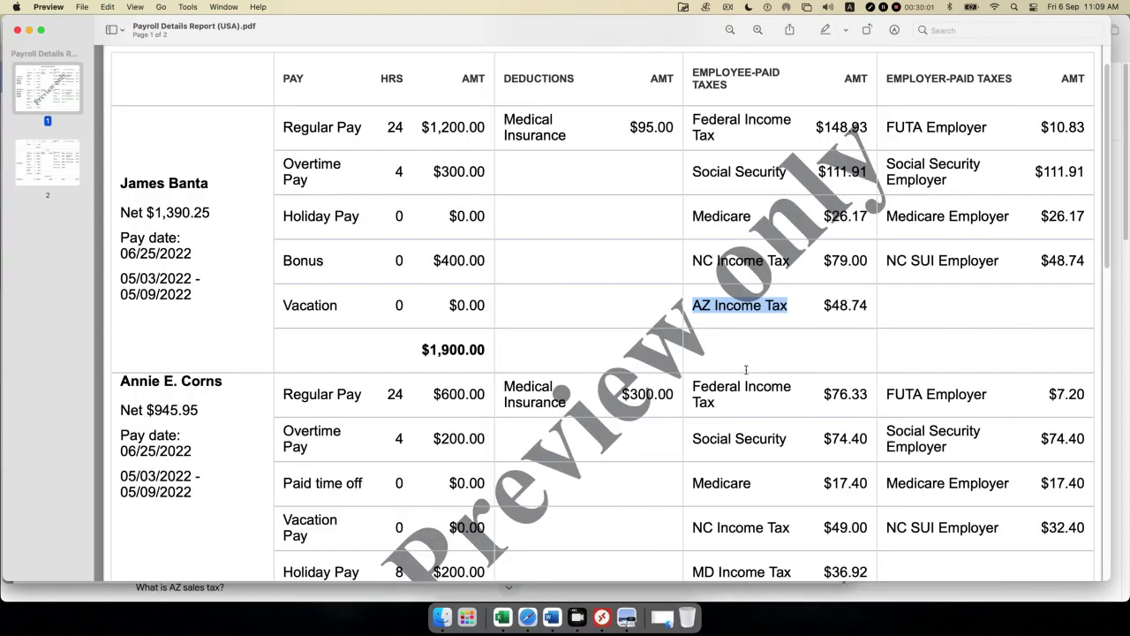
pyautogui.moveTo(692, 265); pyautogui.dragTo(872, 263)
pyautogui.moveTo(692, 305); pyautogui.dragTo(869, 305)
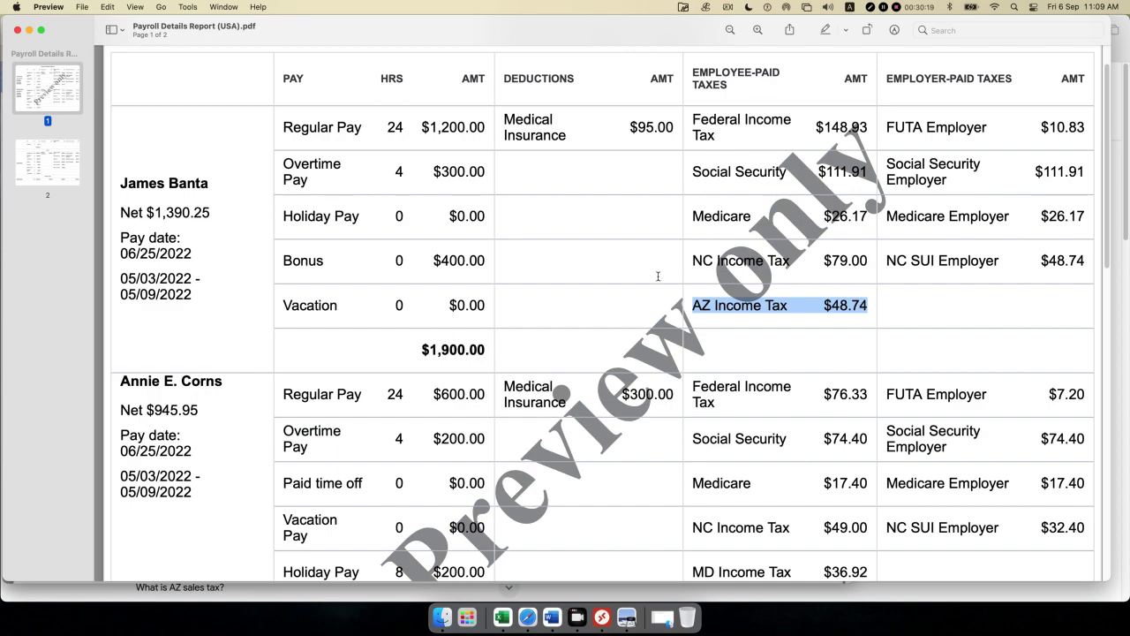
pyautogui.moveTo(616, 132); pyautogui.dragTo(671, 126)
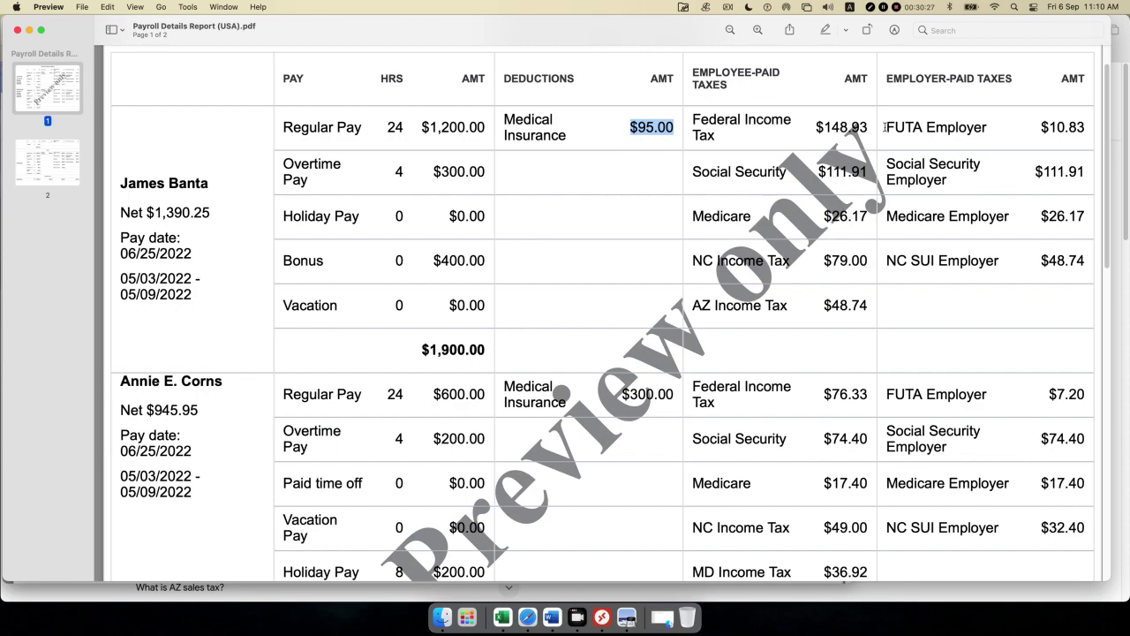
# Highlight the employee-paid taxes and employer-paid taxes column headings to compare them.
pyautogui.moveTo(886, 78); pyautogui.dragTo(982, 78)
pyautogui.click(793, 86)
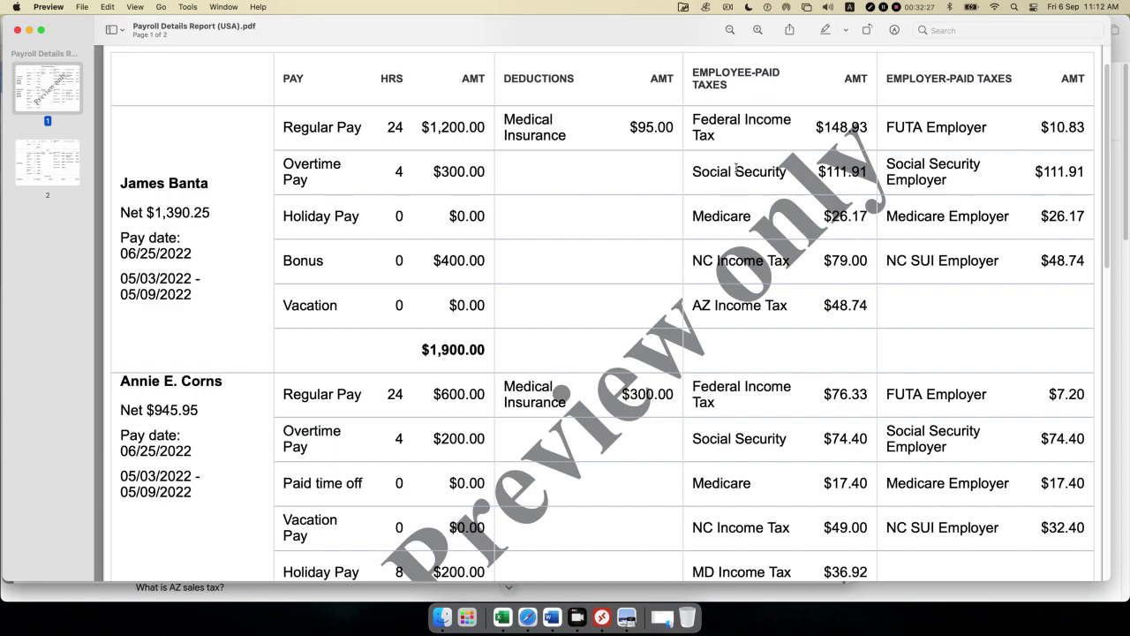
pyautogui.moveTo(748, 93); pyautogui.dragTo(696, 69)
pyautogui.moveTo(1014, 80); pyautogui.dragTo(867, 80)
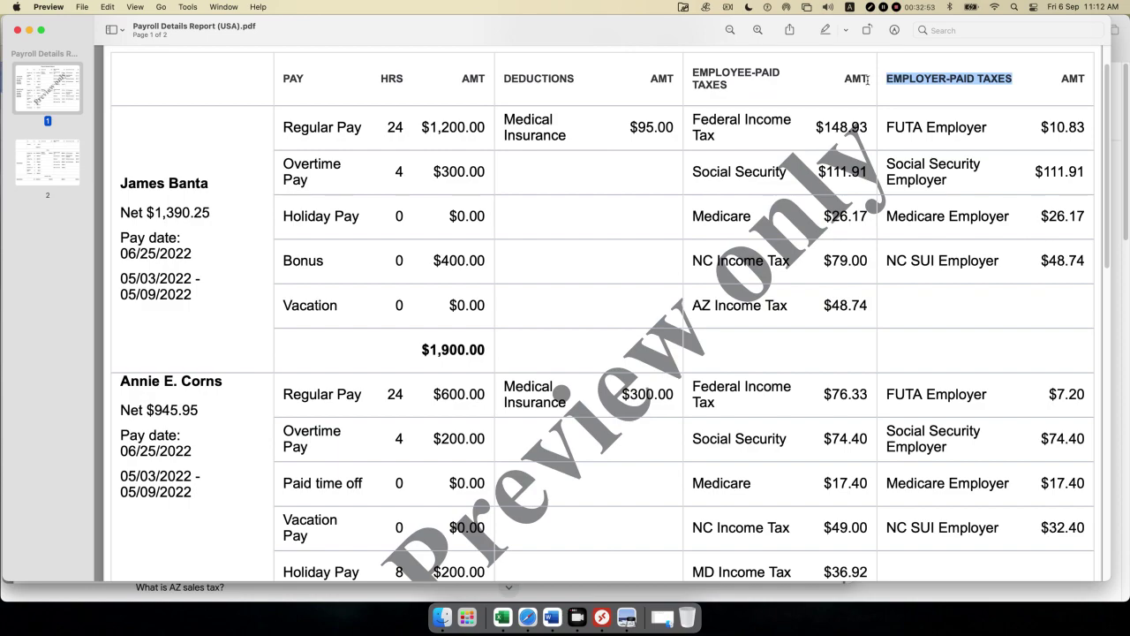
# Copy the first employee's FUTA Employer label and search Google for it in Safari.
pyautogui.moveTo(995, 128); pyautogui.dragTo(887, 129)
pyautogui.press('super+c')
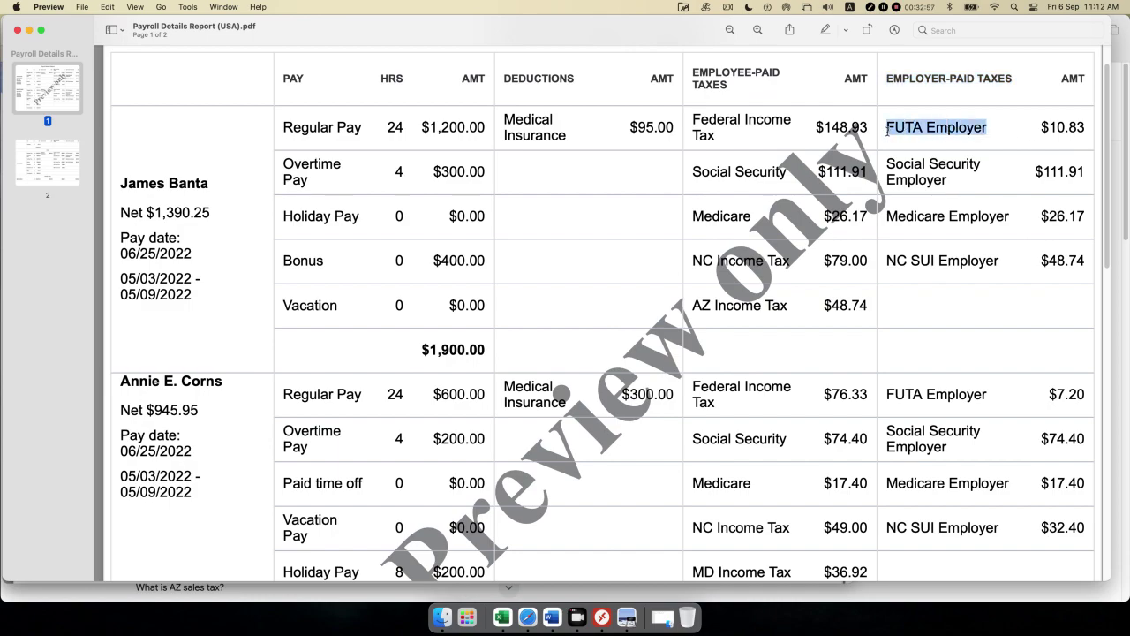
pyautogui.click(527, 616)
pyautogui.click(214, 92)
pyautogui.press('super+a')
pyautogui.press('super+v')
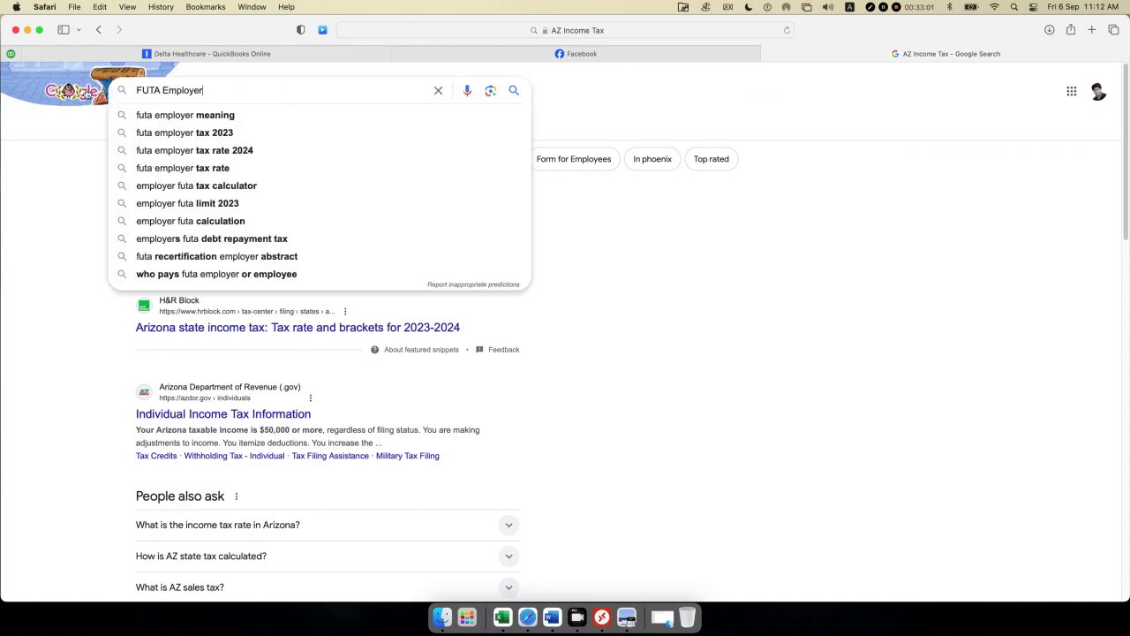
pyautogui.press('Return')
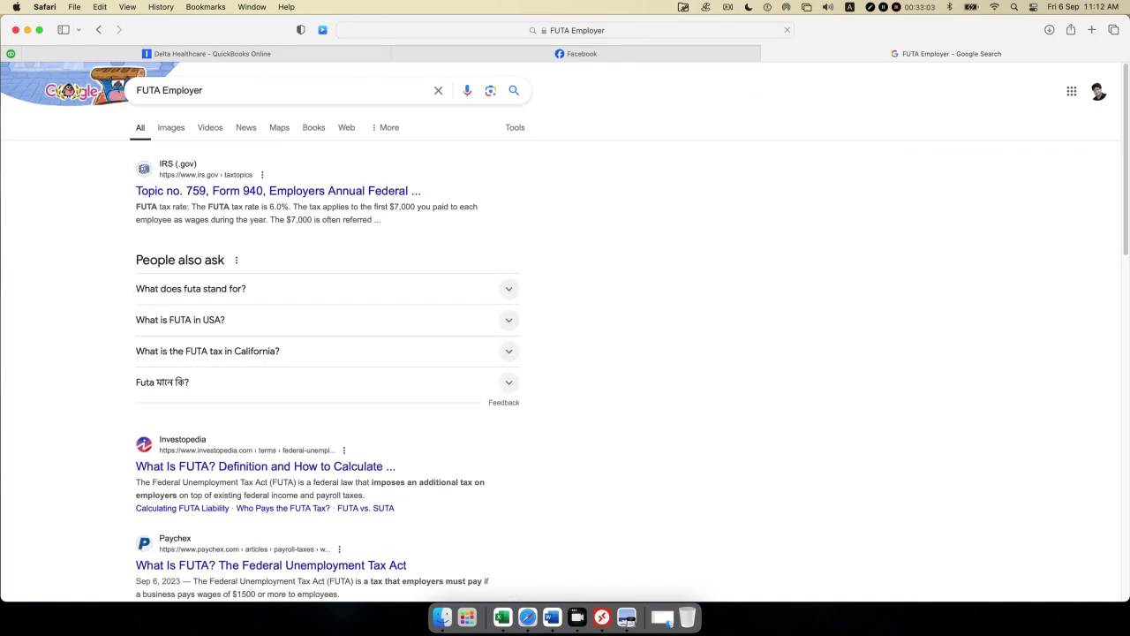
# Open the Investopedia article on FUTA from the results and view its definition of the Federal Unemployment Tax Act.
pyautogui.scroll(-1, 194, 352)
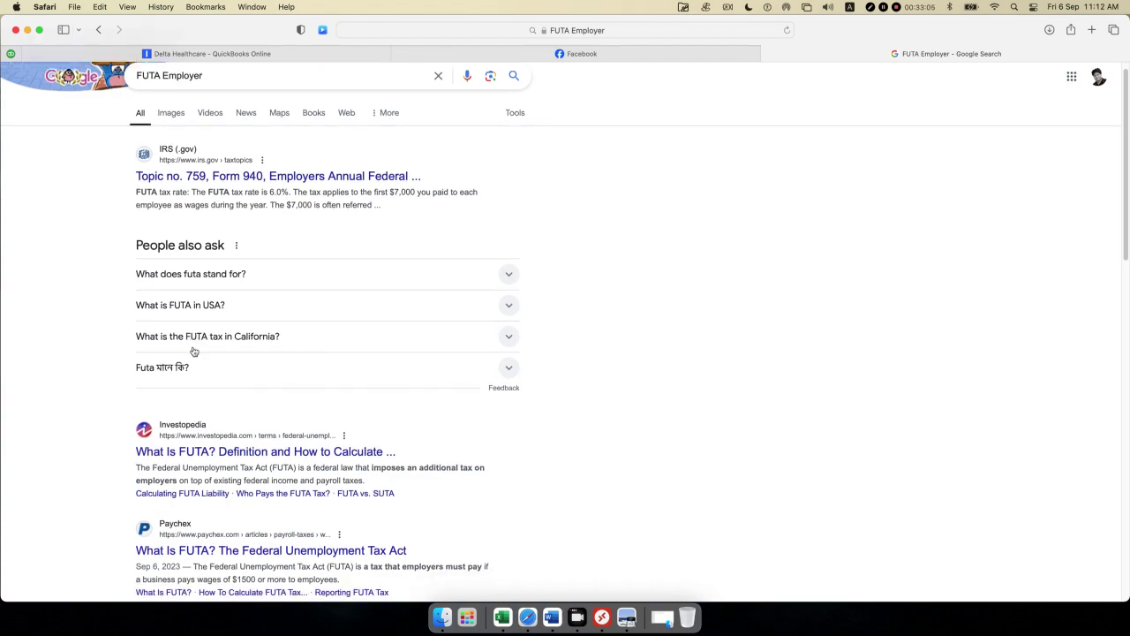
pyautogui.scroll(-3, 194, 352)
pyautogui.click(233, 345)
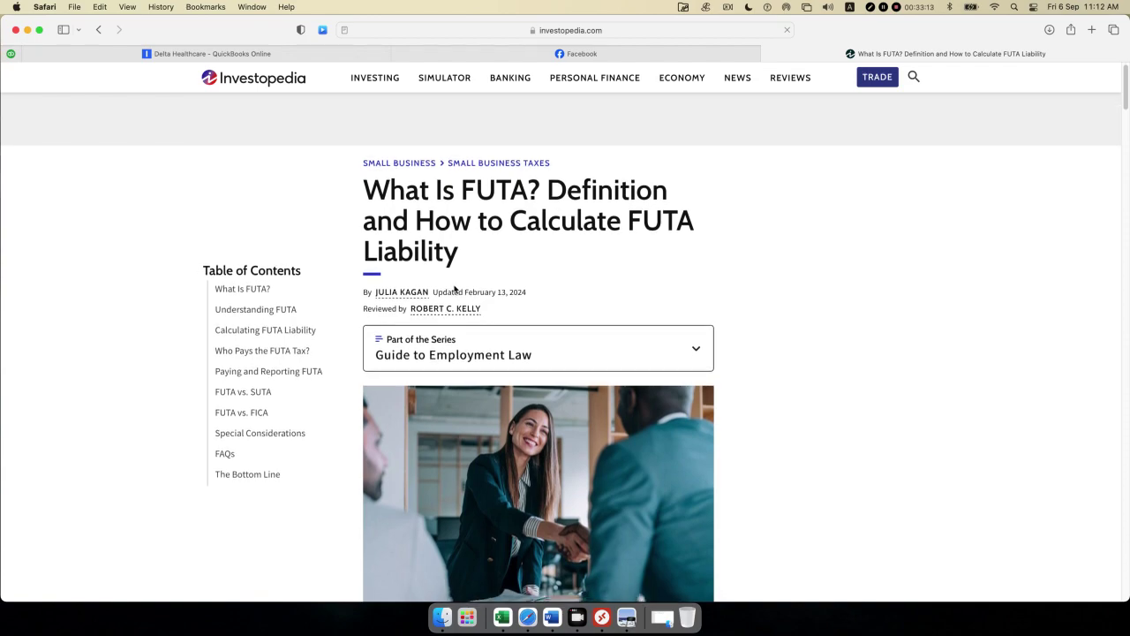
pyautogui.scroll(-10, 454, 287)
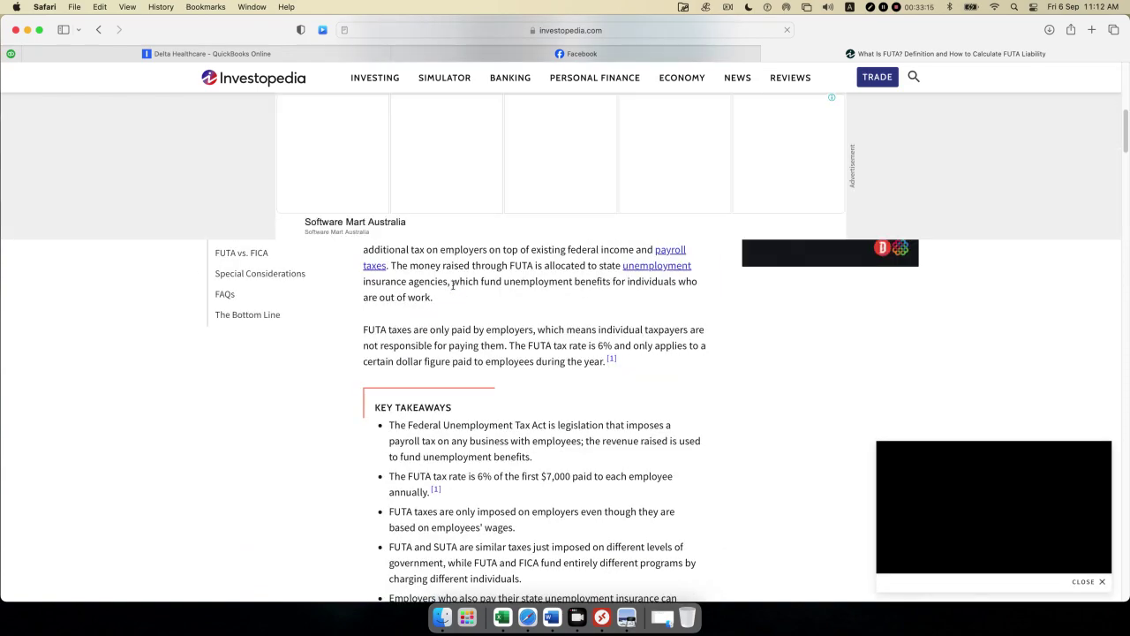
pyautogui.scroll(2, 453, 286)
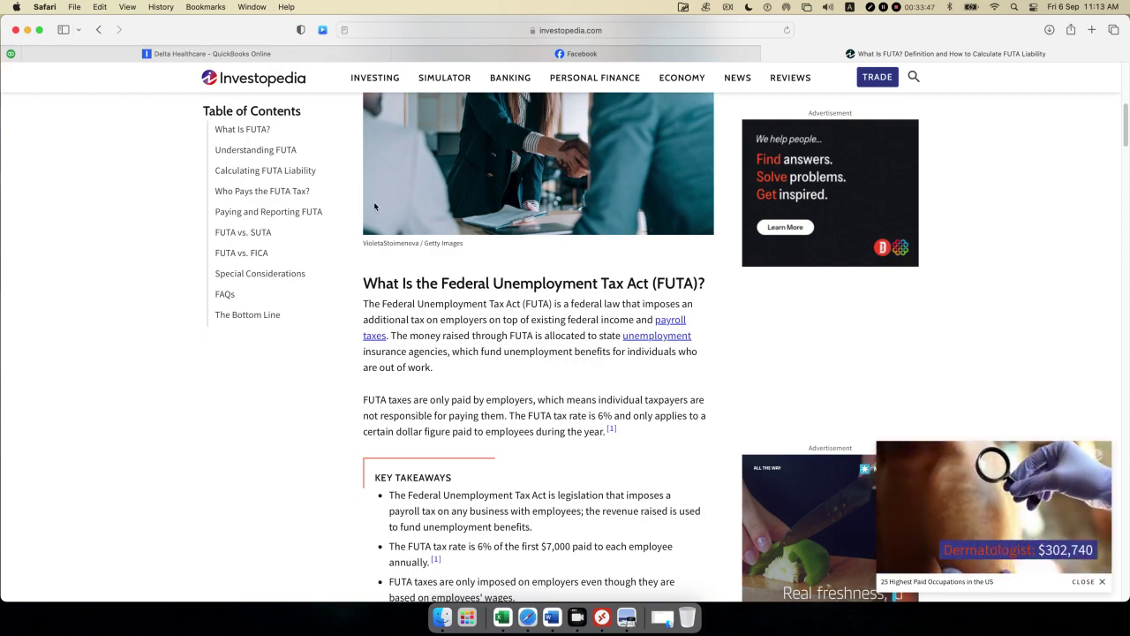
# Return to the report in Preview and highlight the first employee's FUTA Employer label and amount, plus the Social Security Employer label.
pyautogui.click(212, 55)
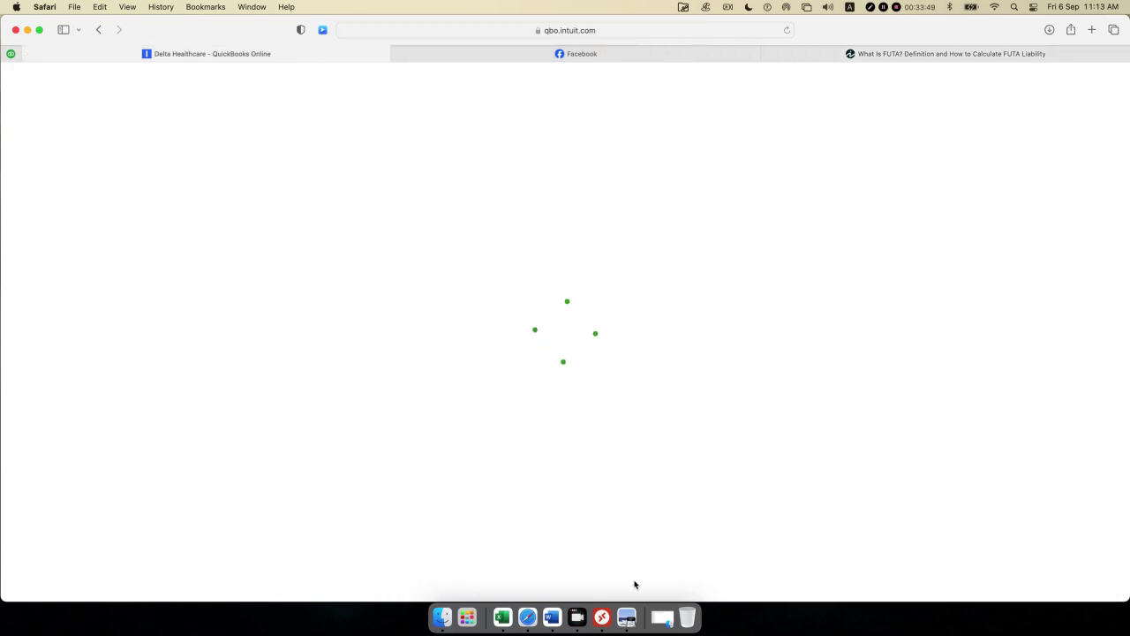
pyautogui.click(627, 611)
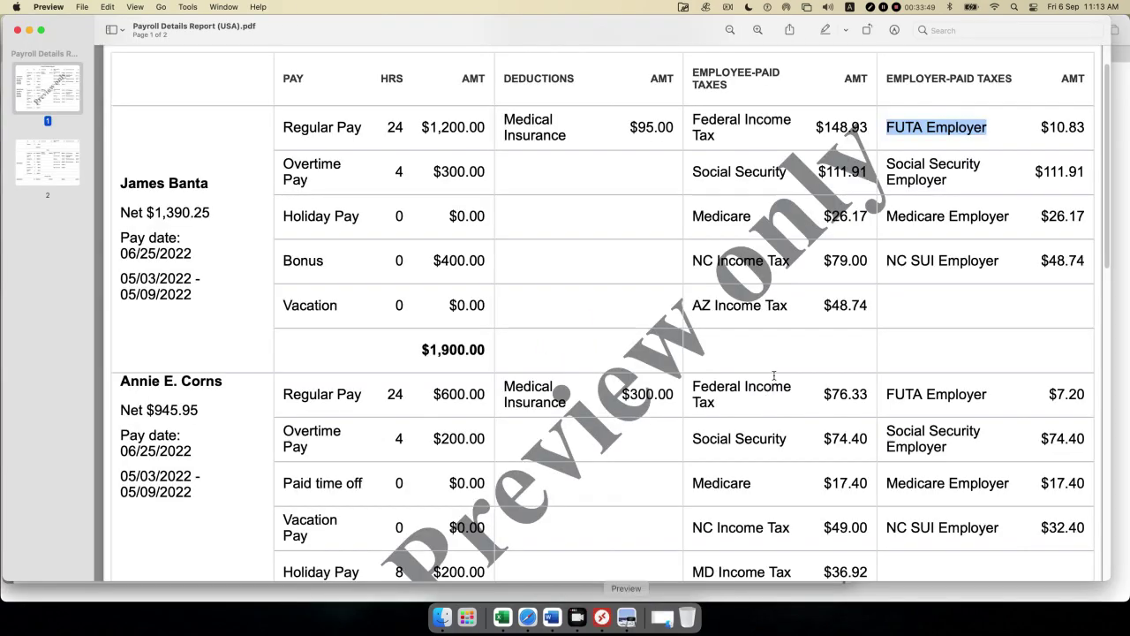
pyautogui.click(917, 127)
pyautogui.moveTo(886, 127); pyautogui.dragTo(1008, 124)
pyautogui.click(994, 132)
pyautogui.moveTo(1044, 130); pyautogui.dragTo(1092, 129)
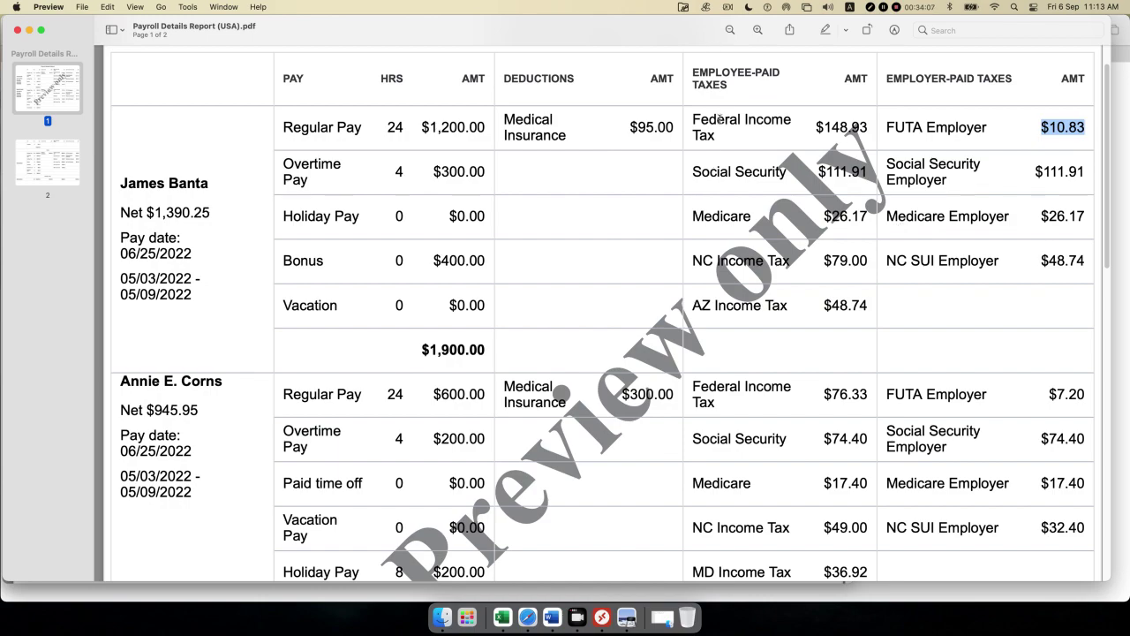
pyautogui.moveTo(888, 164); pyautogui.dragTo(978, 178)
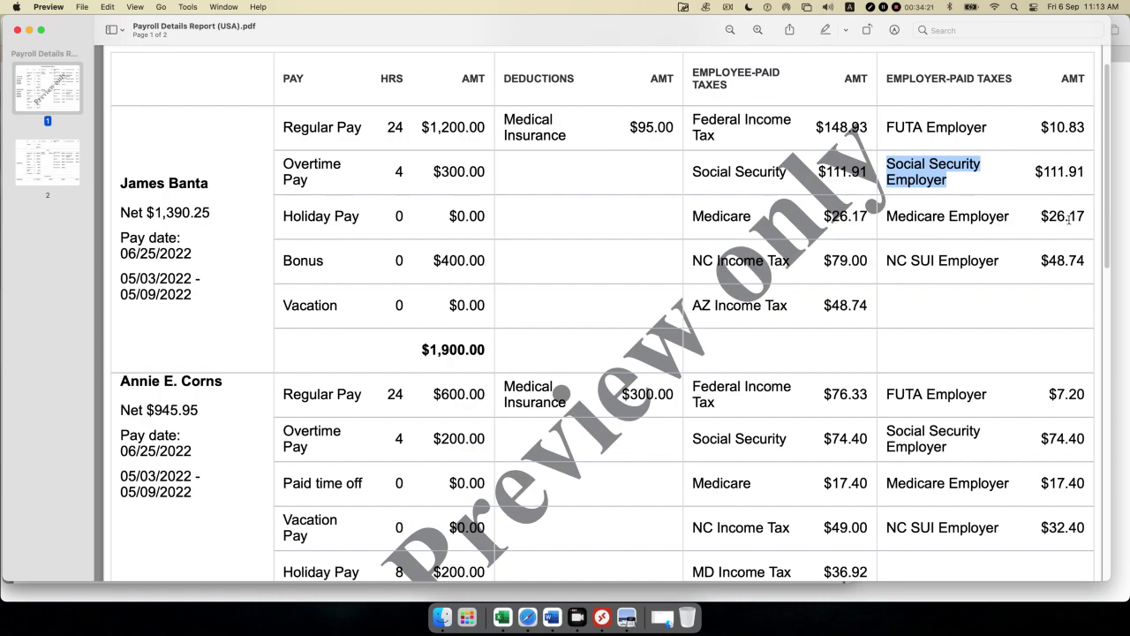
# Highlight the first employee's NC SUI Employer line, then search Google in Safari for "NC SUI Employer".
pyautogui.moveTo(892, 261); pyautogui.dragTo(1068, 262)
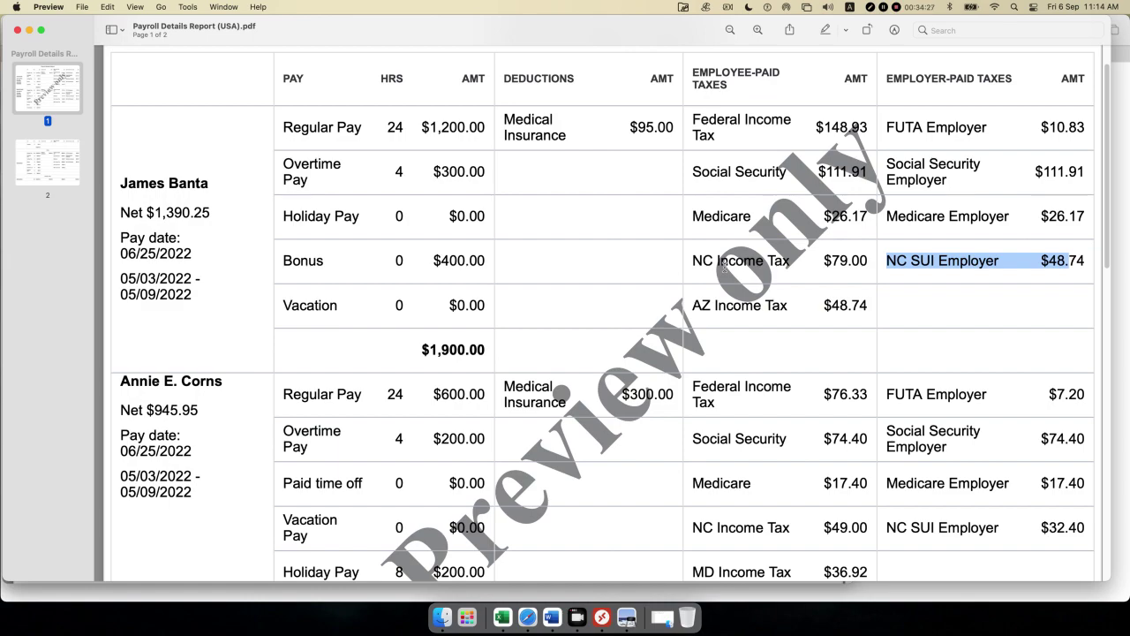
pyautogui.moveTo(883, 261); pyautogui.dragTo(990, 259)
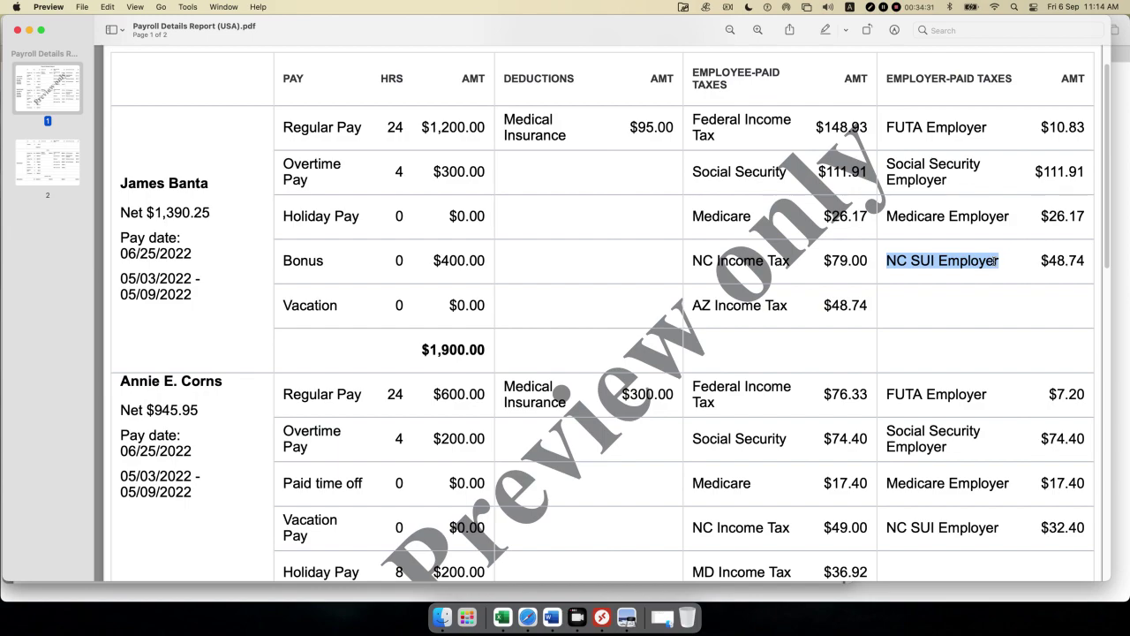
pyautogui.click(528, 611)
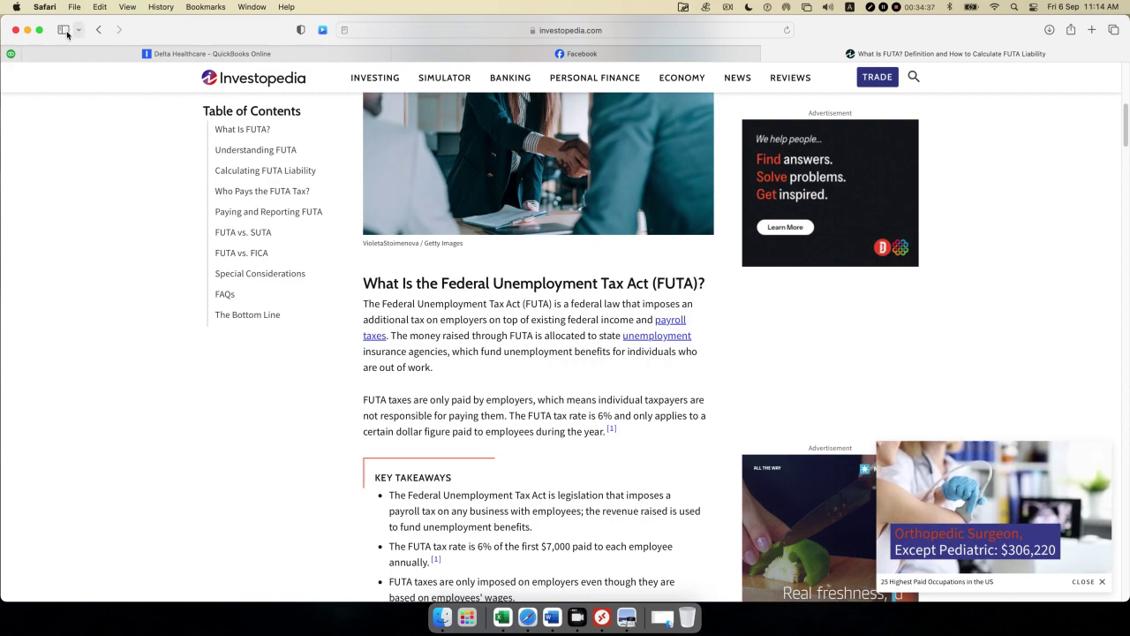
pyautogui.click(99, 30)
pyautogui.click(99, 30)
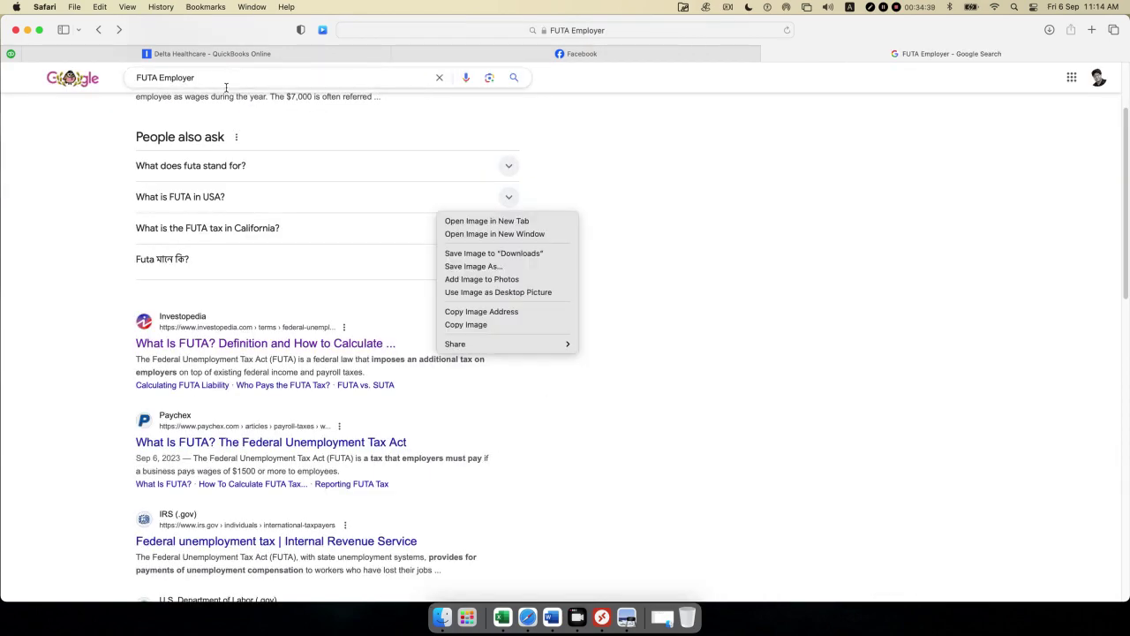
pyautogui.moveTo(215, 78); pyautogui.dragTo(116, 79)
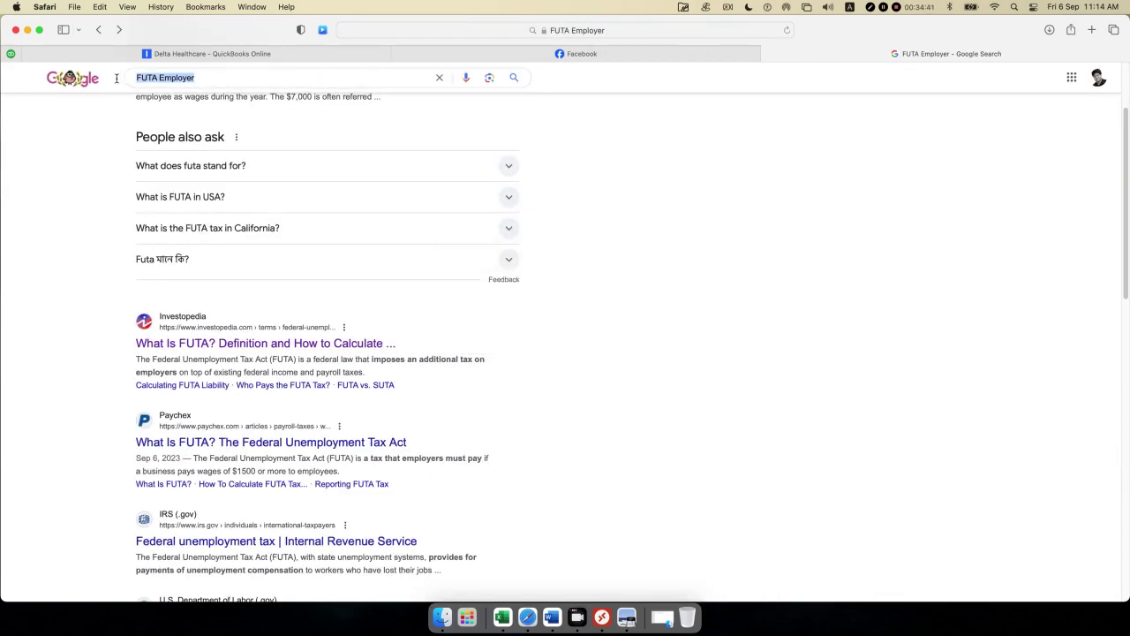
pyautogui.write('NC SUI Employer')
pyautogui.press('Return')
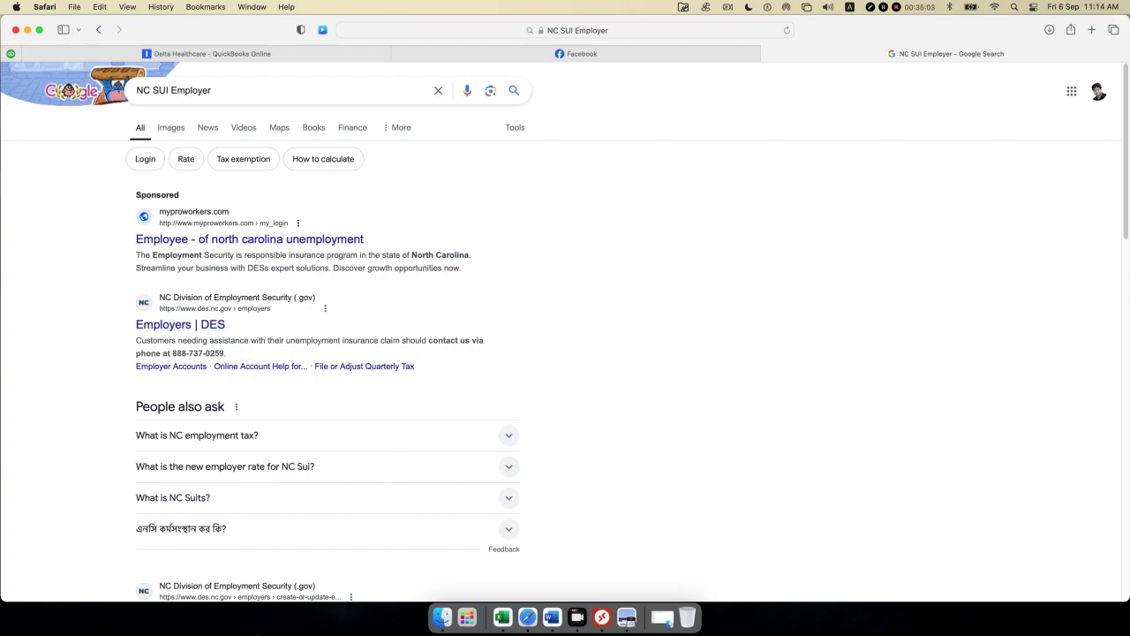
# Switch back to the report in Preview and highlight the first employee's FUTA, NC SUI, Social Security and Medicare employer lines.
pyautogui.click(627, 616)
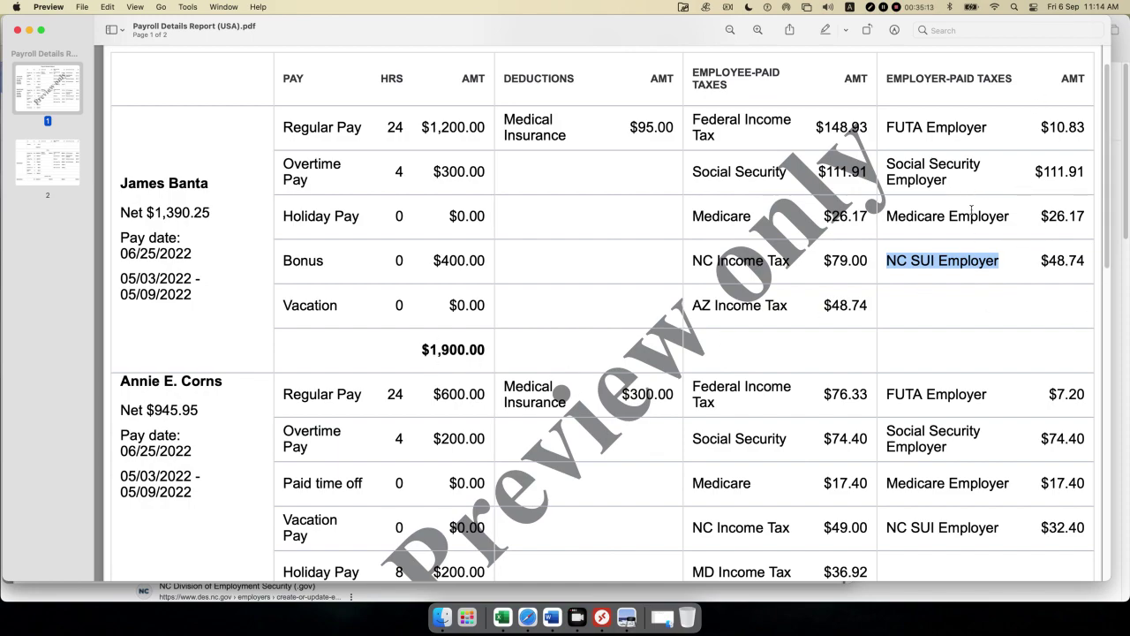
pyautogui.click(930, 162)
pyautogui.moveTo(924, 121); pyautogui.dragTo(1085, 128)
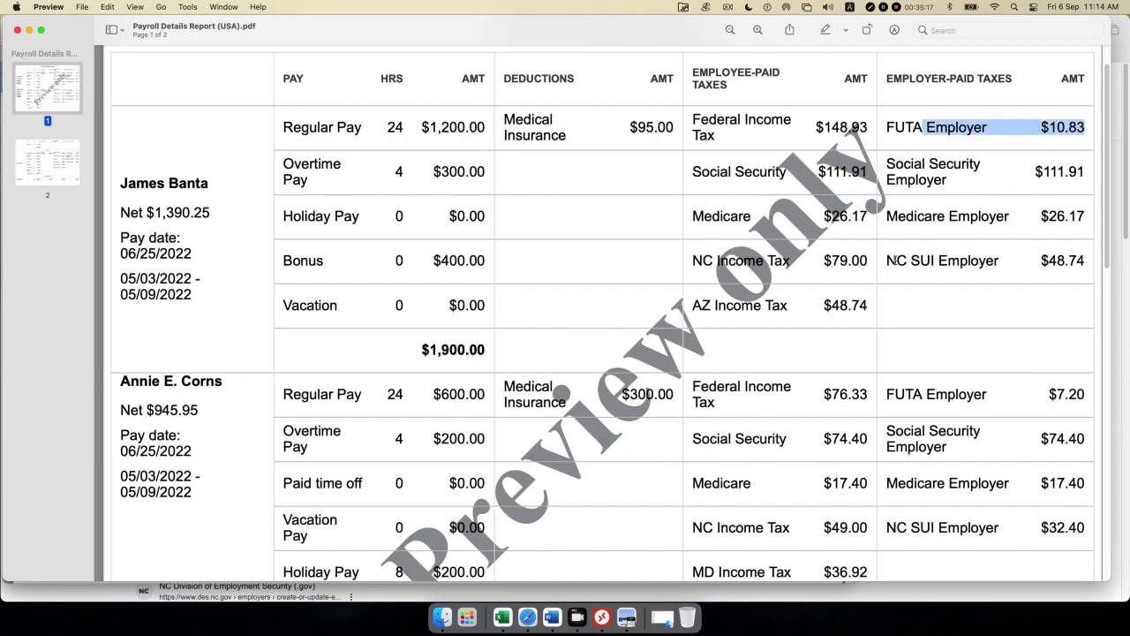
pyautogui.moveTo(888, 261); pyautogui.dragTo(1090, 261)
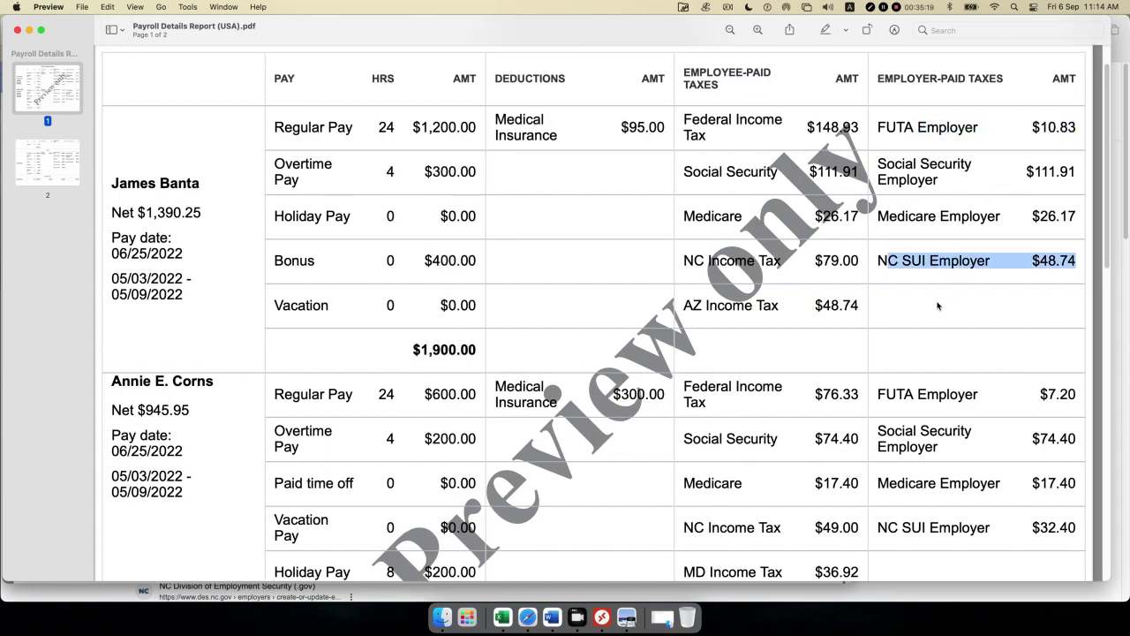
pyautogui.moveTo(879, 165); pyautogui.dragTo(1049, 217)
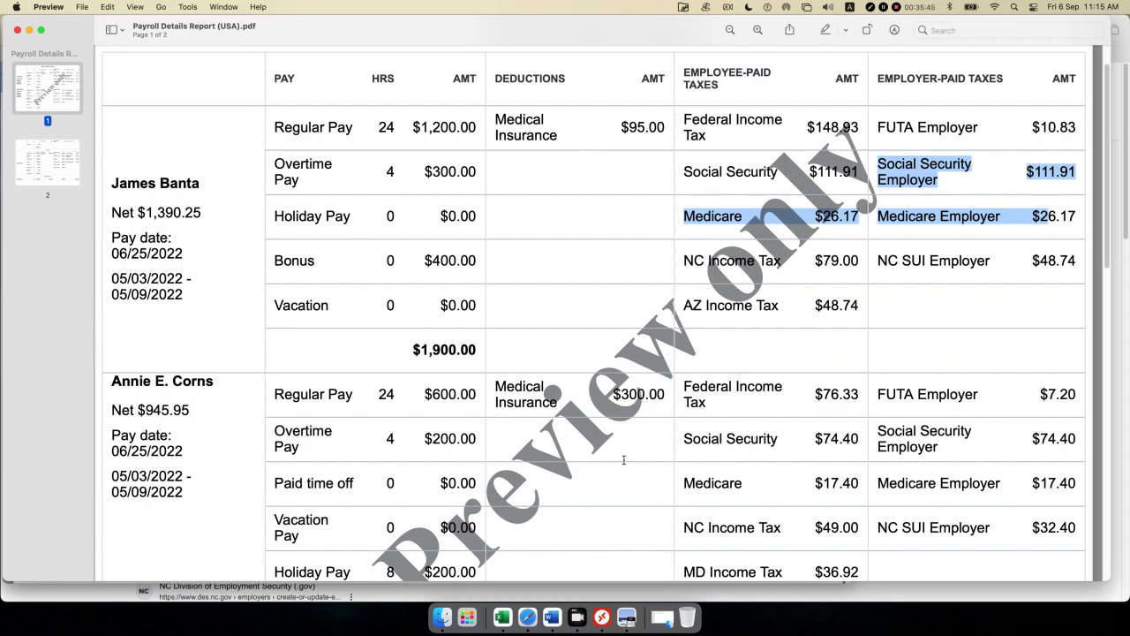
# Highlight the first employee's block of employee-paid taxes, then only the NC Income Tax line.
pyautogui.moveTo(781, 309); pyautogui.dragTo(689, 130)
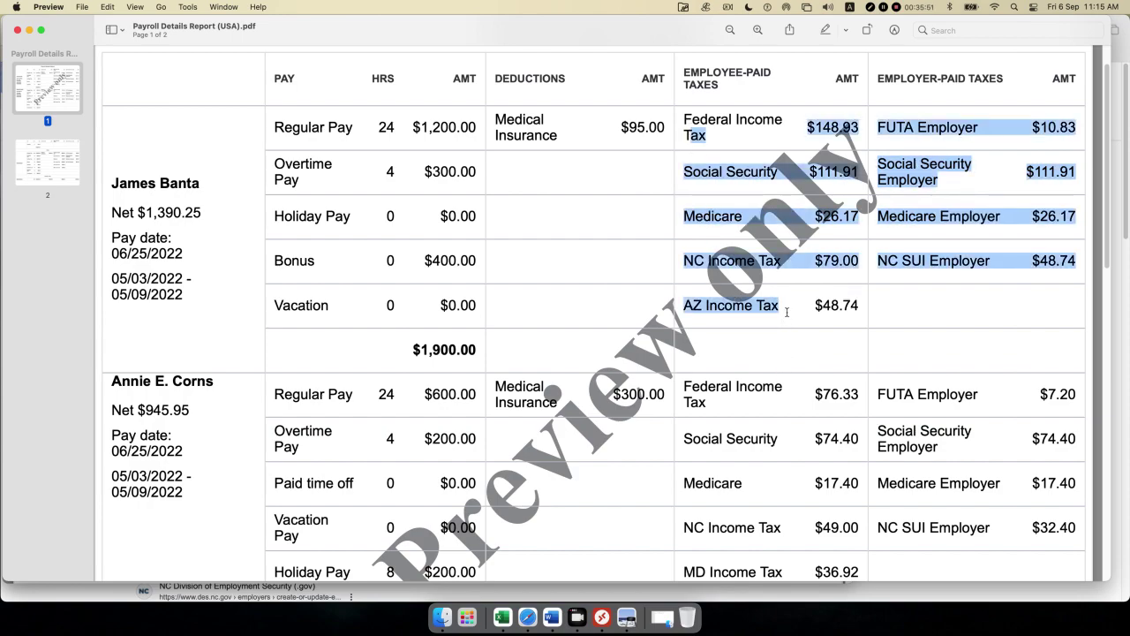
pyautogui.click(789, 309)
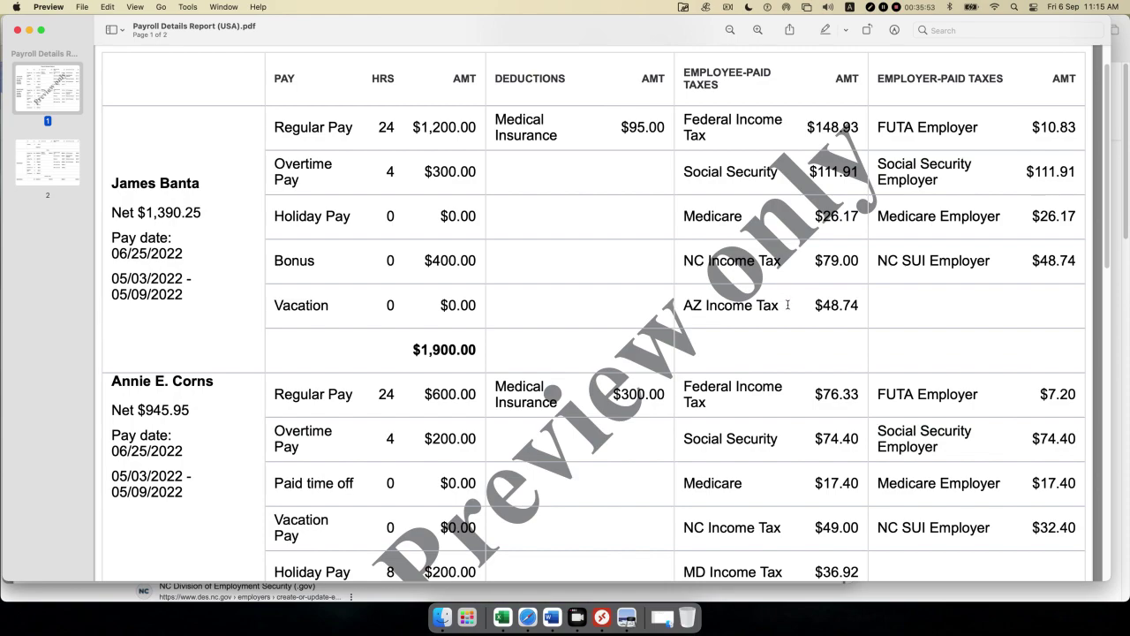
pyautogui.moveTo(684, 260); pyautogui.dragTo(854, 261)
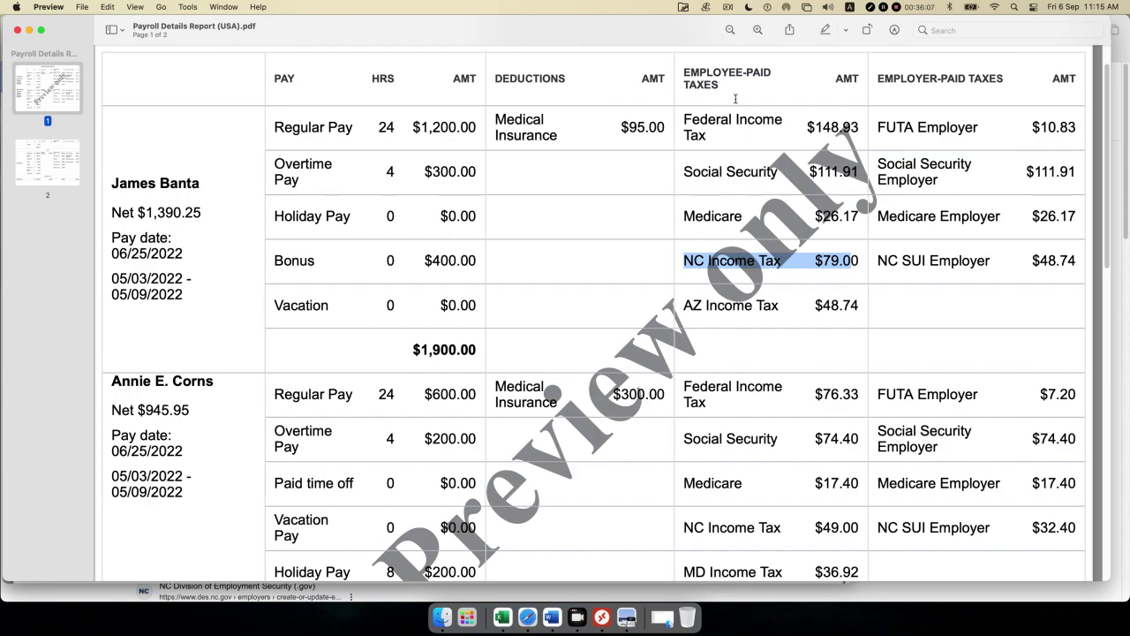
# Highlight the employee-paid taxes heading and the first employee's total pay, followed by the employer-paid taxes heading and FUTA amount.
pyautogui.moveTo(684, 73); pyautogui.dragTo(768, 85)
pyautogui.moveTo(409, 355); pyautogui.dragTo(450, 353)
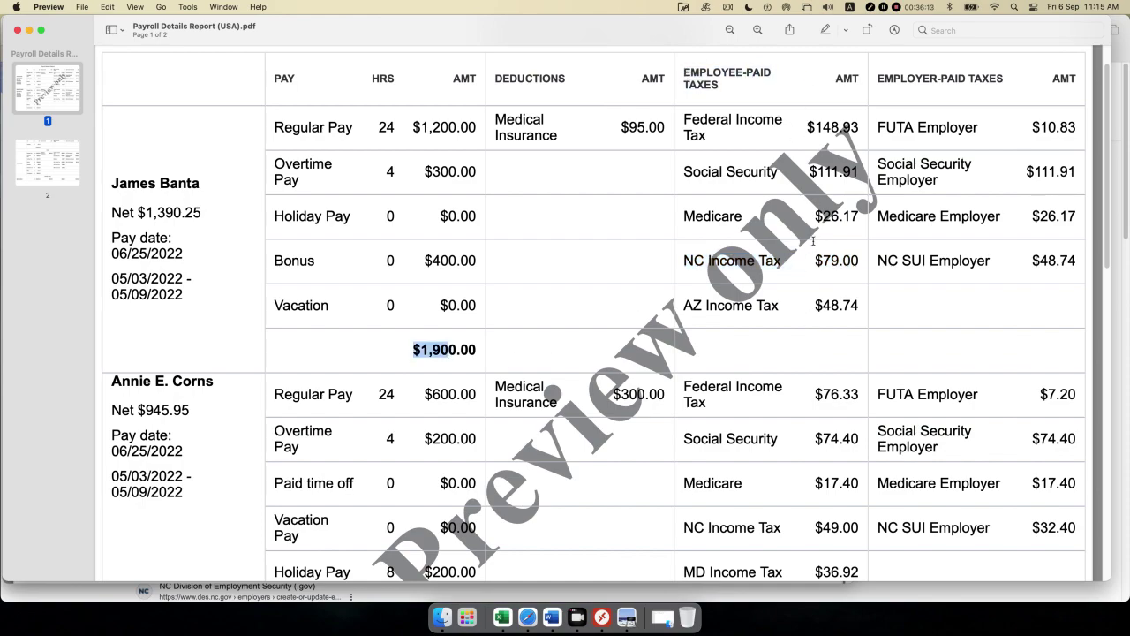
pyautogui.moveTo(1006, 80); pyautogui.dragTo(891, 83)
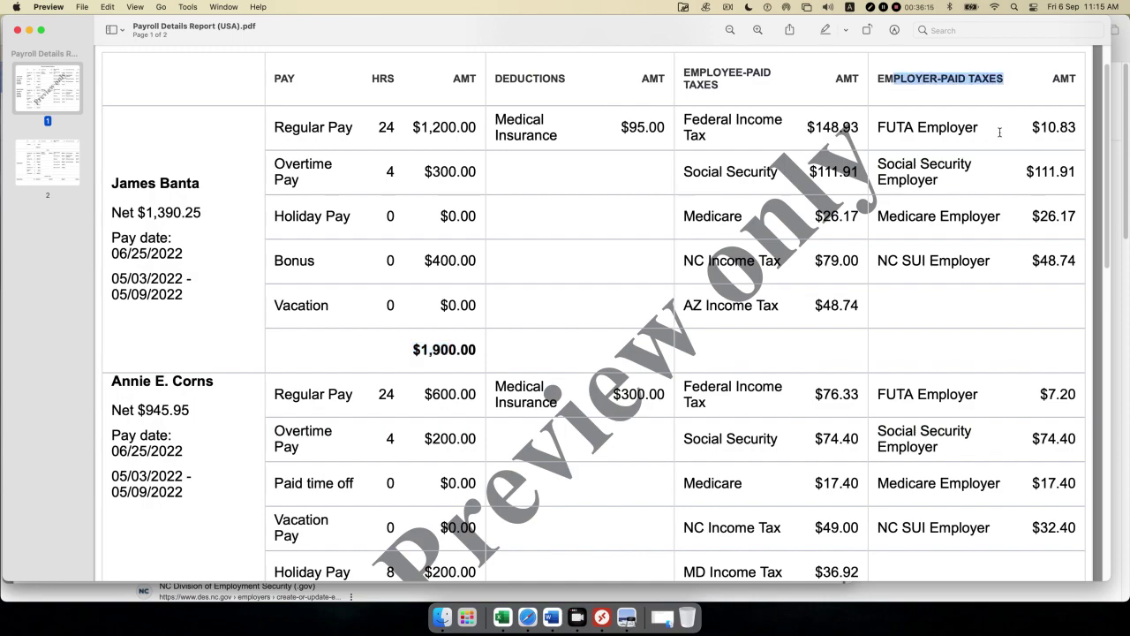
pyautogui.moveTo(1004, 129); pyautogui.dragTo(1064, 129)
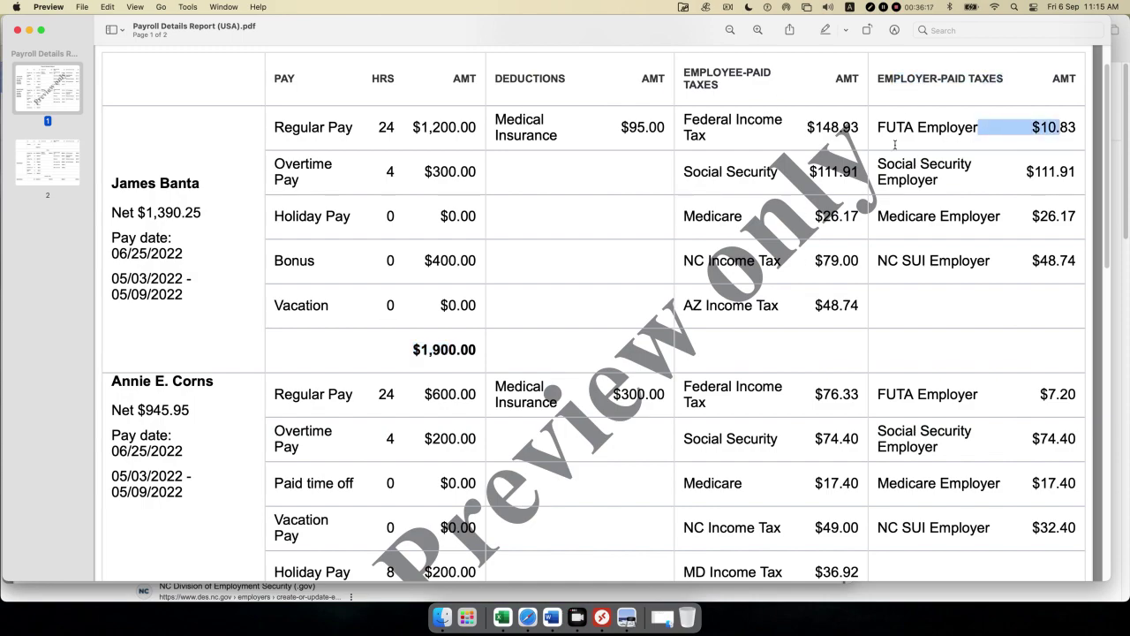
# Highlight the first employee's FUTA Employer line, then the TOTAL heading on the report's second page.
pyautogui.tripleClick(873, 129)
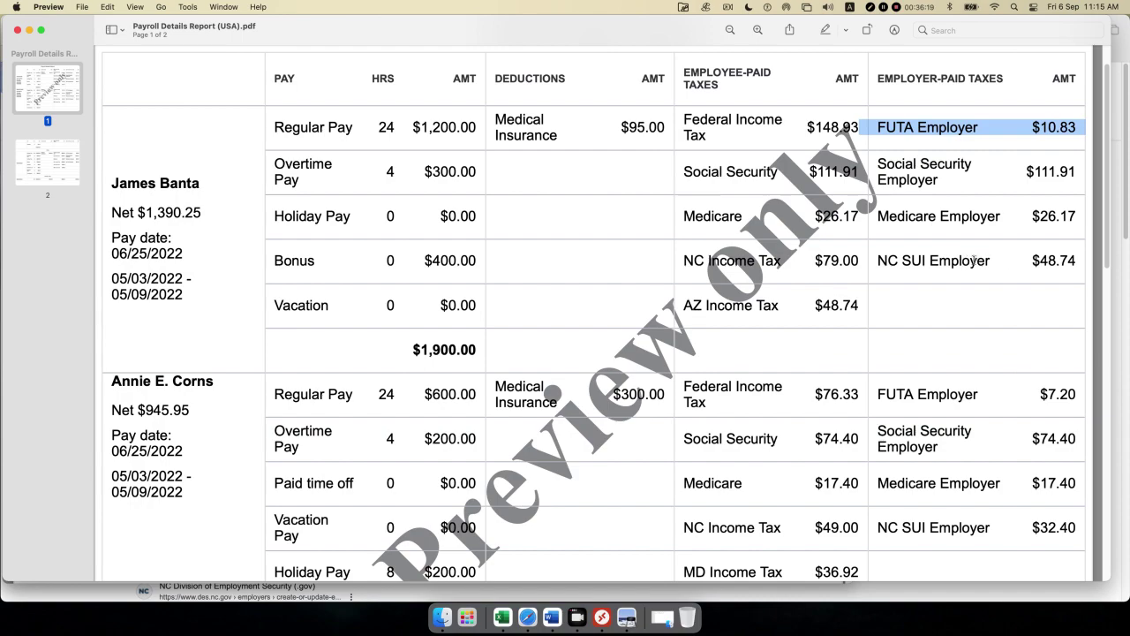
pyautogui.click(1010, 262)
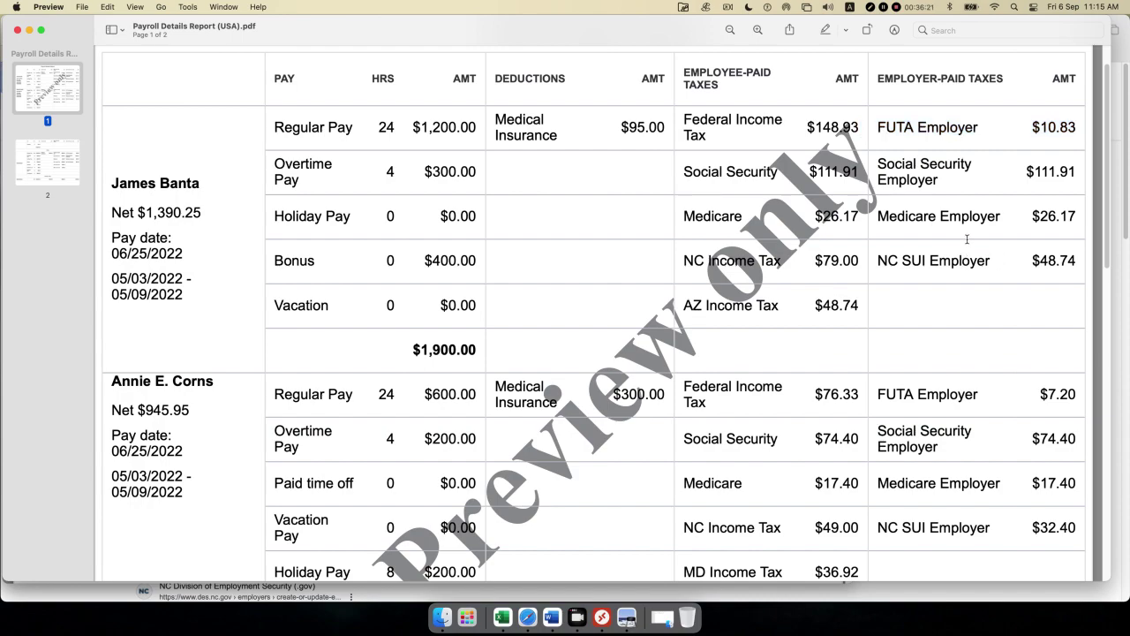
pyautogui.scroll(-1, 967, 240)
pyautogui.scroll(-3, 396, 418)
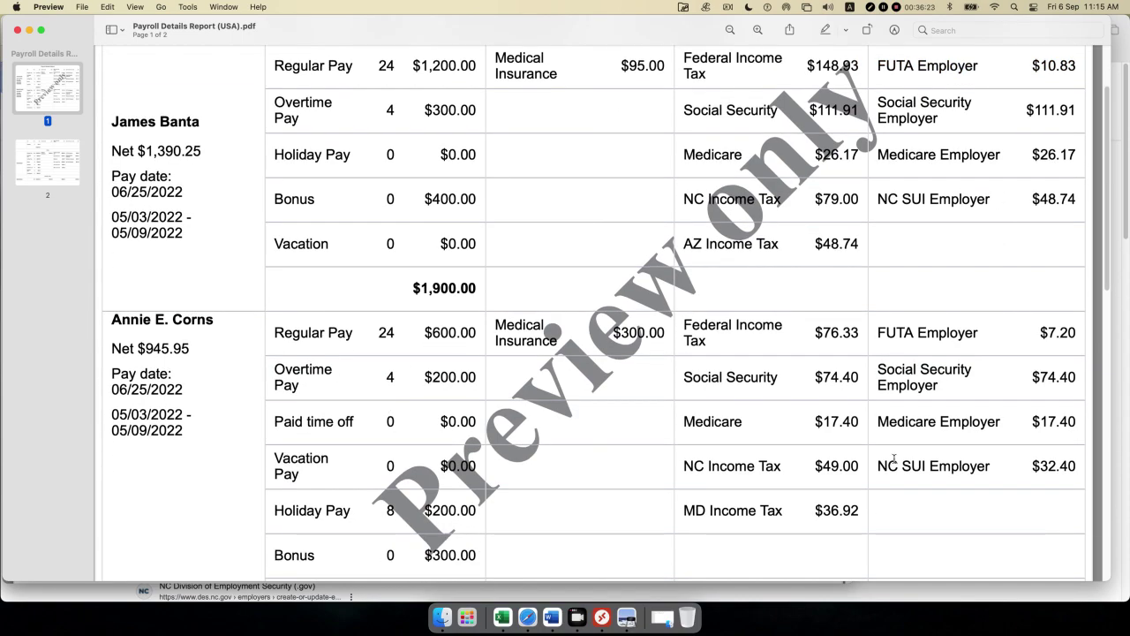
pyautogui.scroll(-10, 655, 414)
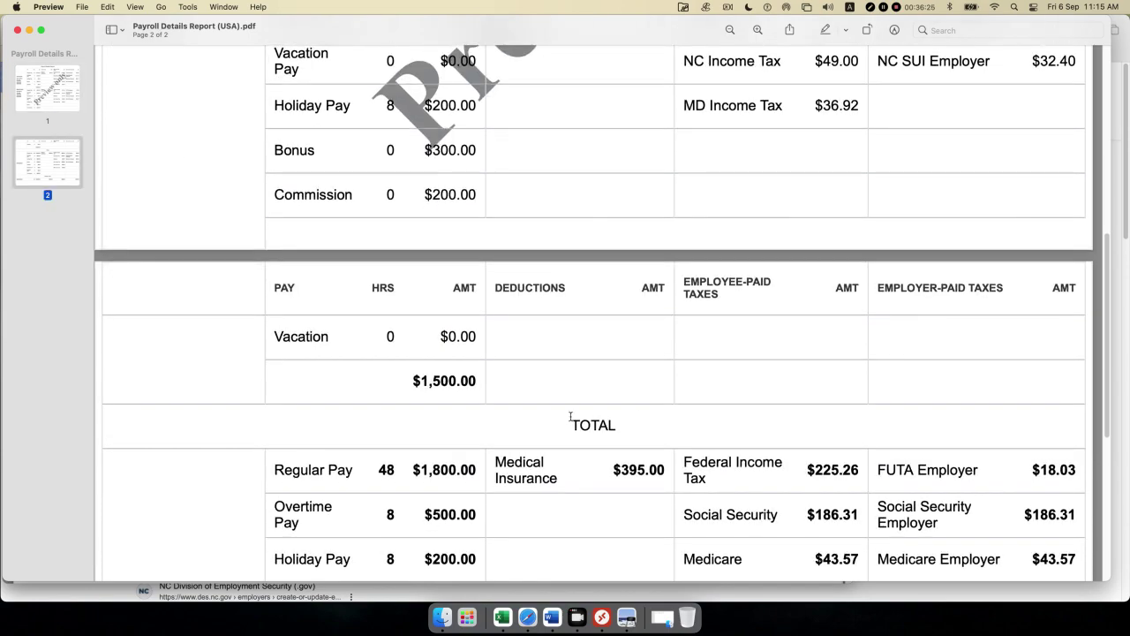
pyautogui.moveTo(571, 418); pyautogui.dragTo(610, 424)
pyautogui.scroll(-3, 530, 394)
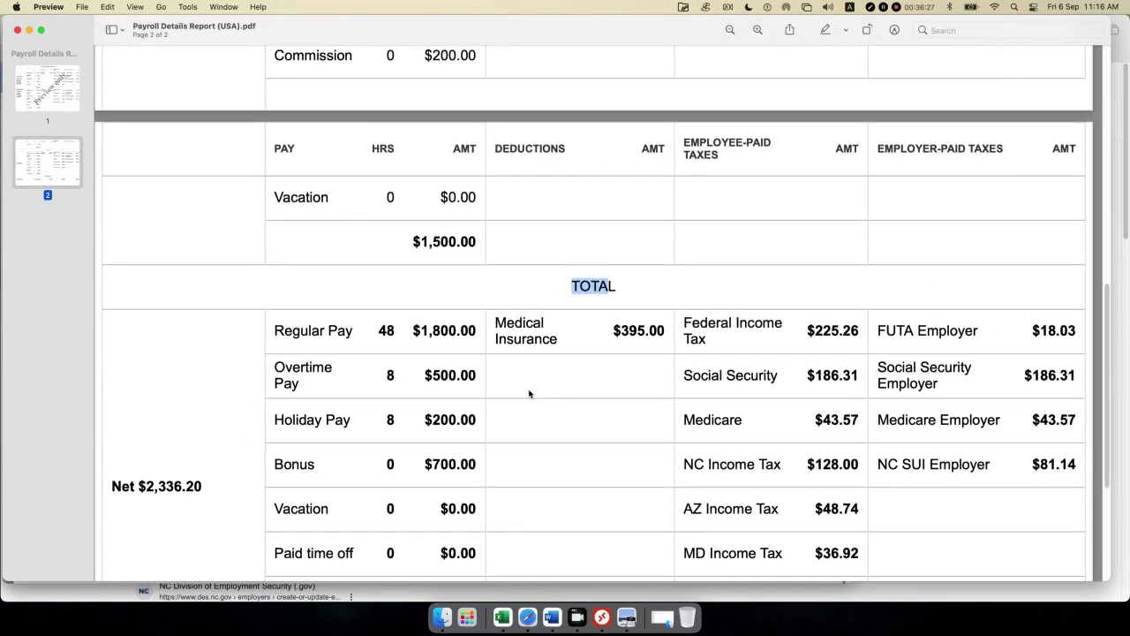
pyautogui.scroll(-5, 529, 394)
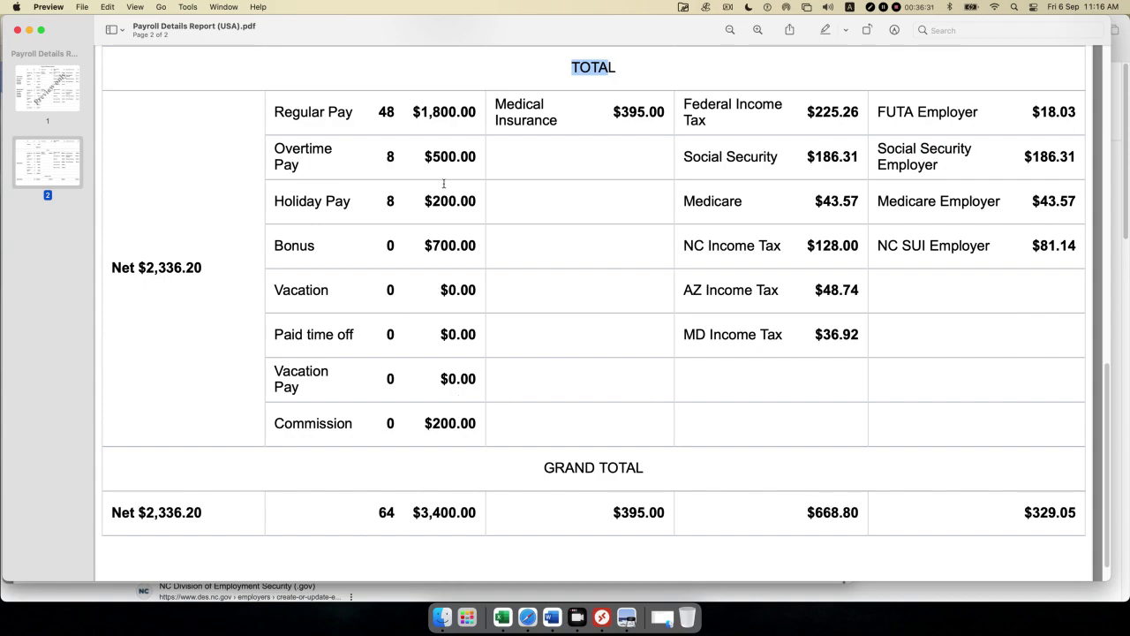
# Highlight the TOTAL section's regular, overtime and holiday pay figures, followed by the medical insurance amount and the Federal Income Tax line.
pyautogui.moveTo(370, 118); pyautogui.dragTo(493, 110)
pyautogui.click(349, 179)
pyautogui.moveTo(381, 158); pyautogui.dragTo(475, 157)
pyautogui.moveTo(381, 201); pyautogui.dragTo(475, 201)
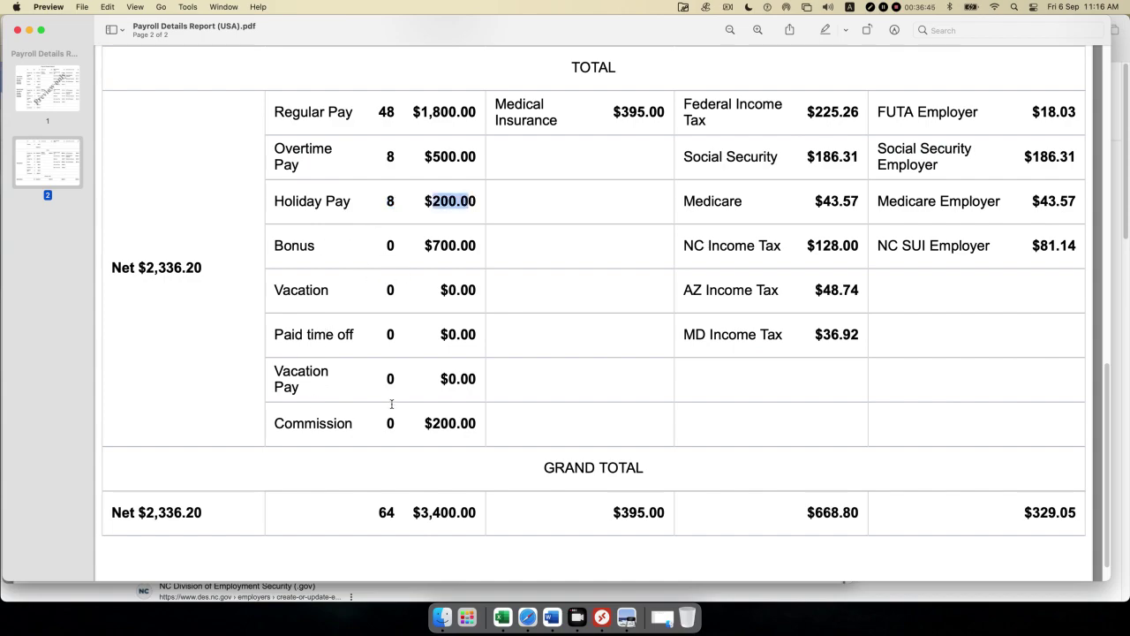
pyautogui.moveTo(610, 112); pyautogui.dragTo(669, 110)
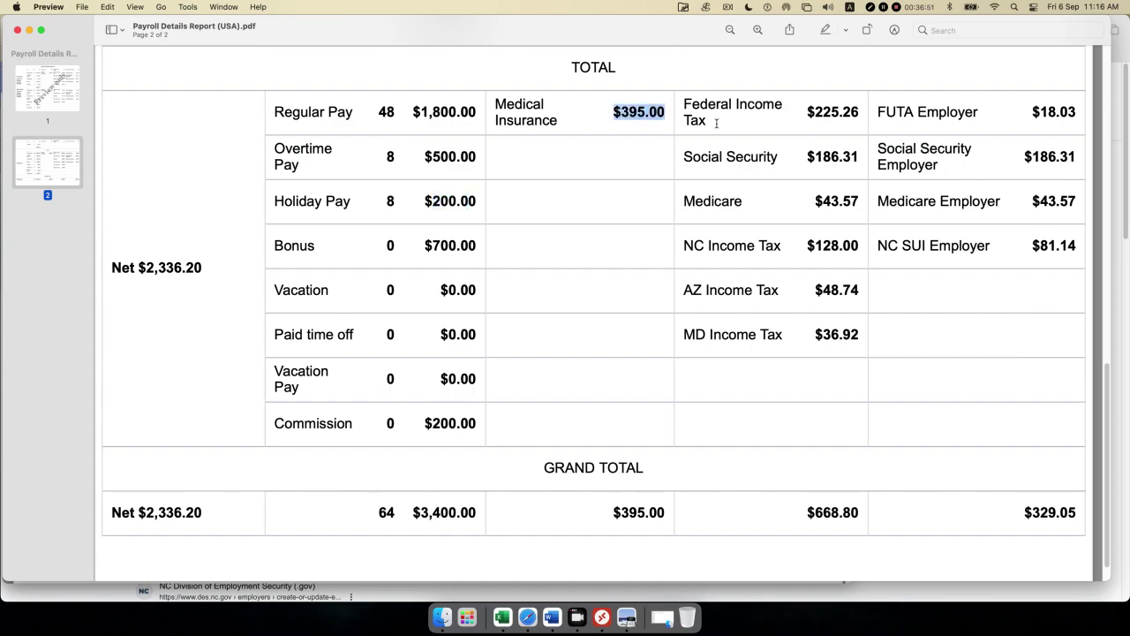
pyautogui.moveTo(693, 104); pyautogui.dragTo(831, 108)
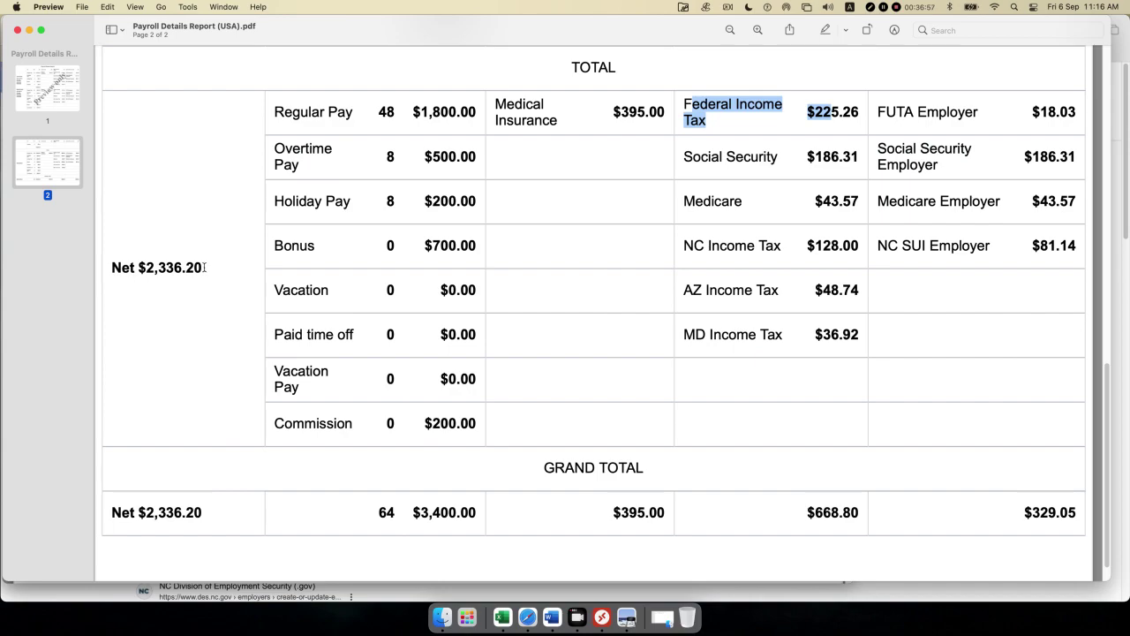
# Highlight the net pay in the TOTAL section, then the GRAND TOTAL net pay, gross pay, deductions and employee-paid taxes.
pyautogui.moveTo(138, 268); pyautogui.dragTo(210, 266)
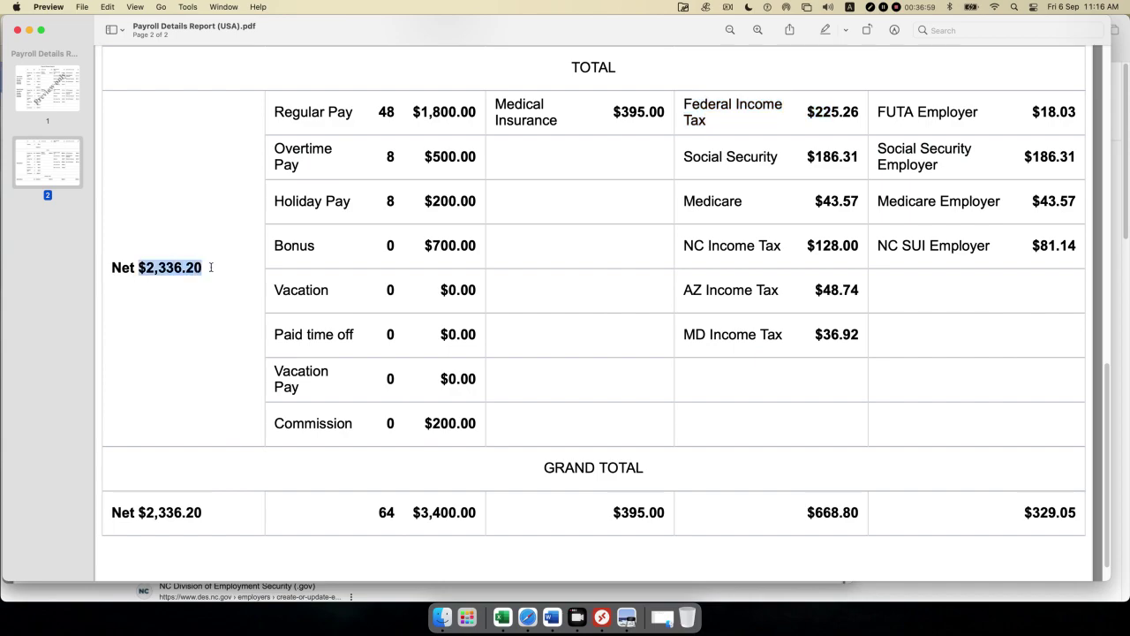
pyautogui.click(184, 504)
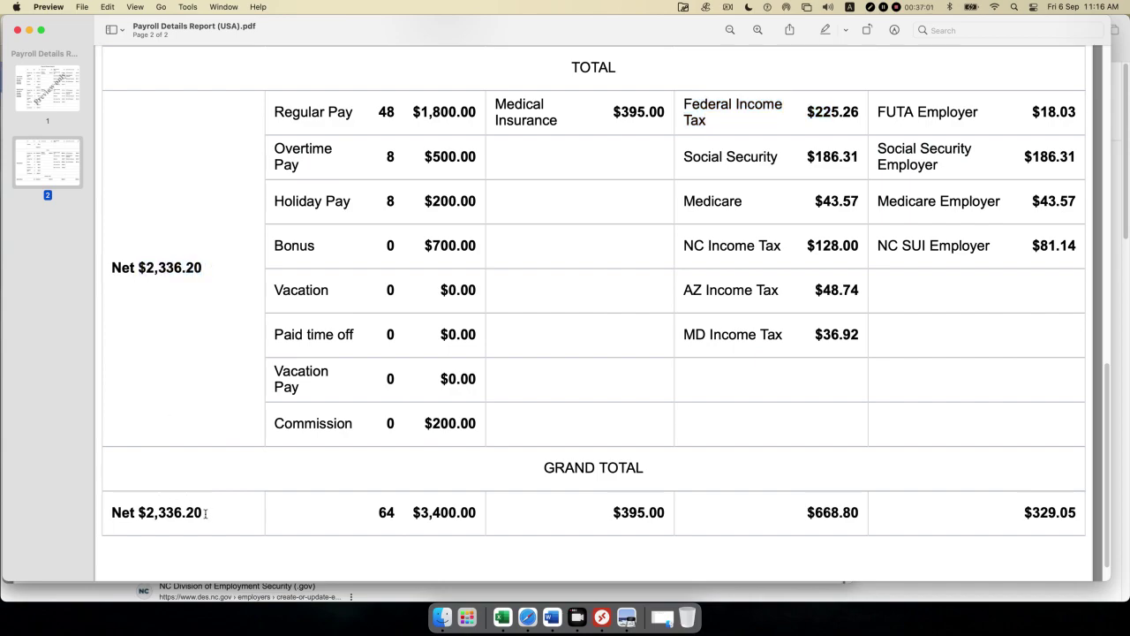
pyautogui.moveTo(207, 516); pyautogui.dragTo(144, 515)
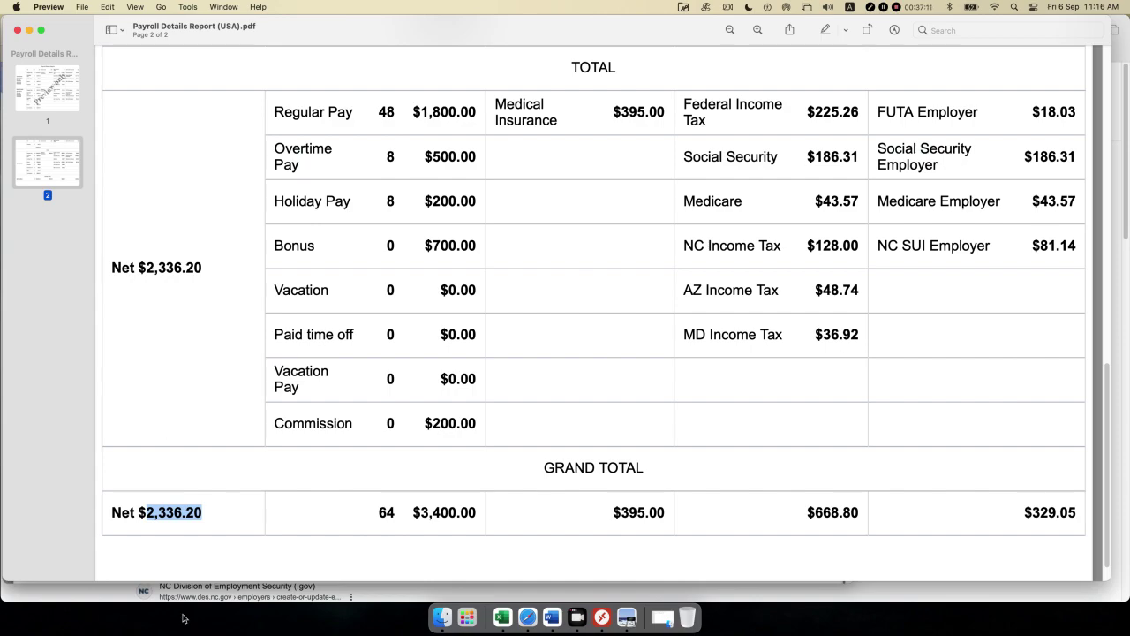
pyautogui.moveTo(418, 510); pyautogui.dragTo(475, 512)
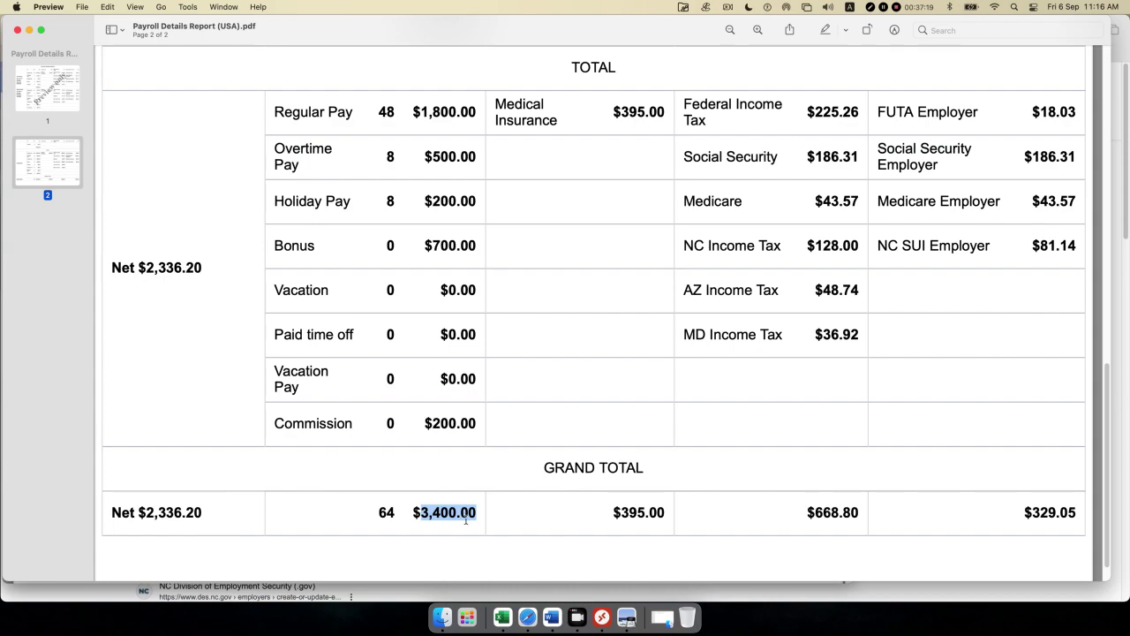
pyautogui.moveTo(612, 516); pyautogui.dragTo(666, 513)
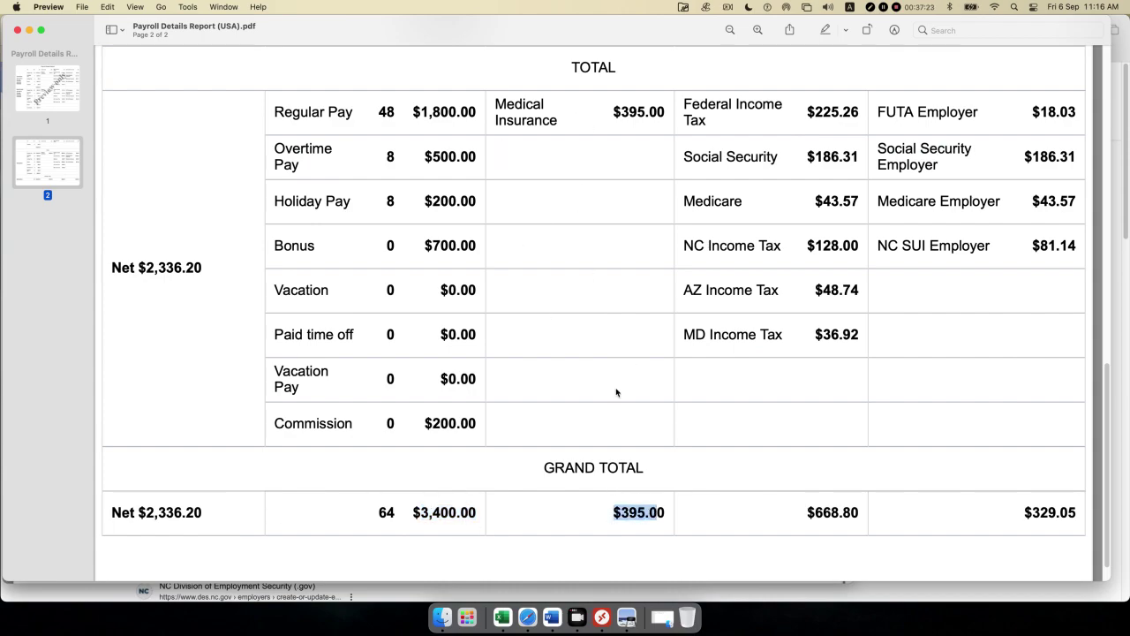
pyautogui.moveTo(803, 514); pyautogui.dragTo(859, 519)
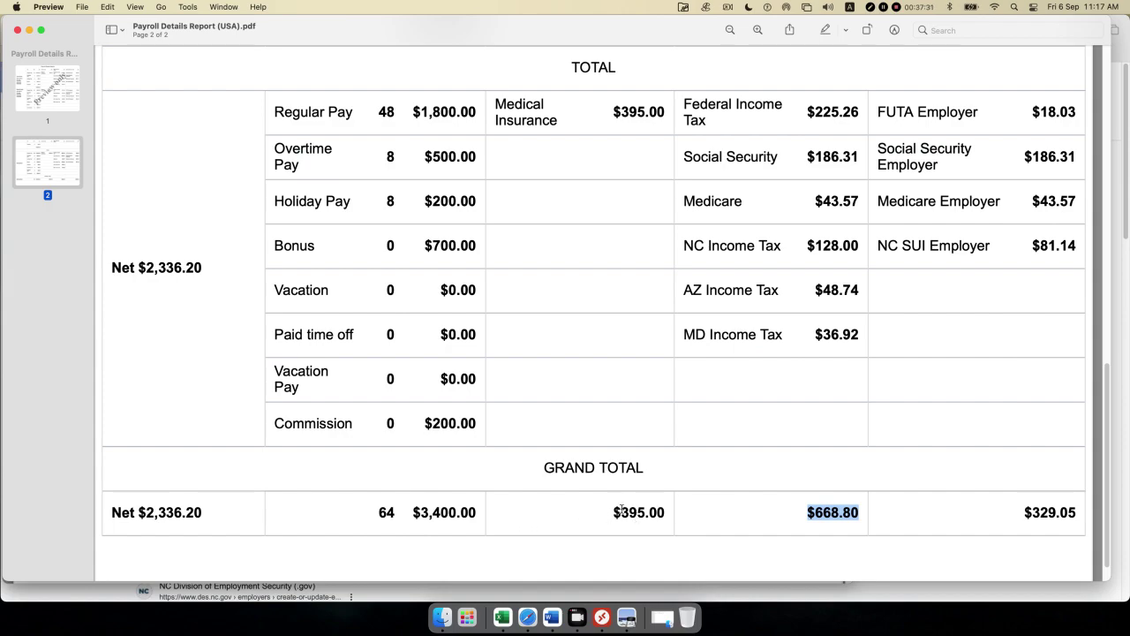
# Highlight the GRAND TOTAL net pay, employee-paid taxes and gross pay again, ending with the employer-paid taxes total.
pyautogui.moveTo(147, 514); pyautogui.dragTo(201, 512)
pyautogui.moveTo(578, 514); pyautogui.dragTo(869, 514)
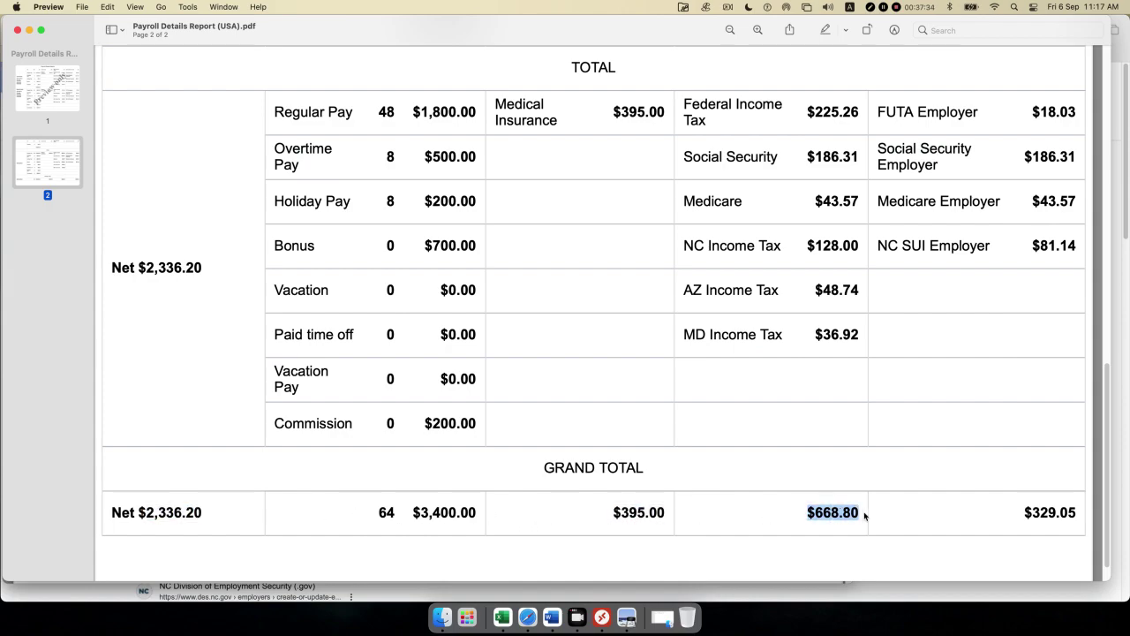
pyautogui.moveTo(407, 515); pyautogui.dragTo(483, 515)
pyautogui.click(426, 507)
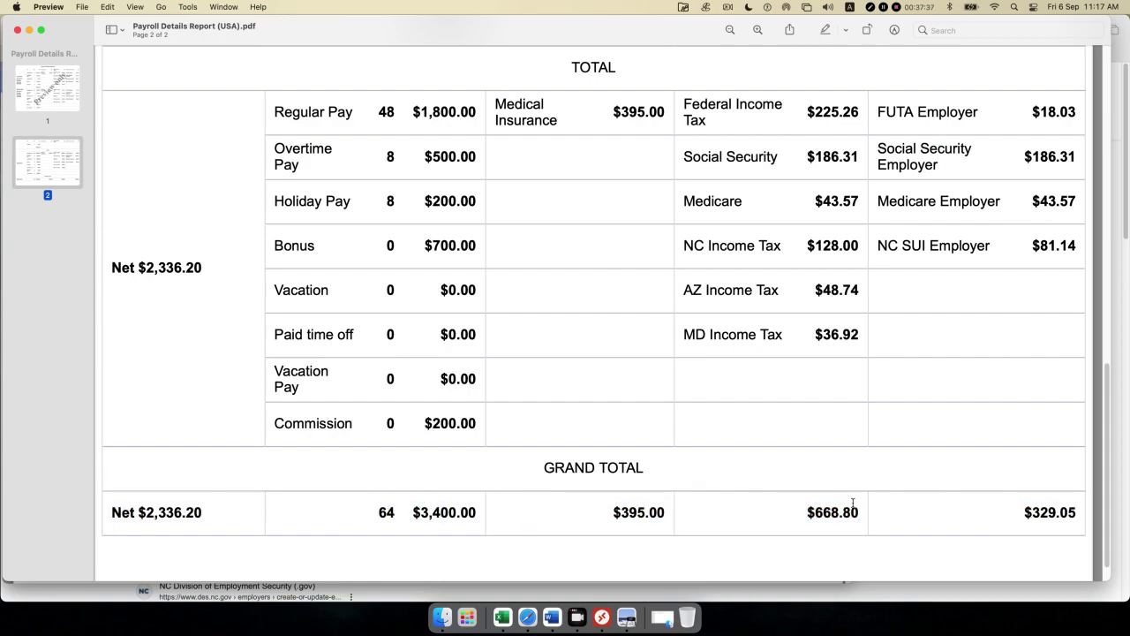
pyautogui.moveTo(1017, 514); pyautogui.dragTo(1079, 513)
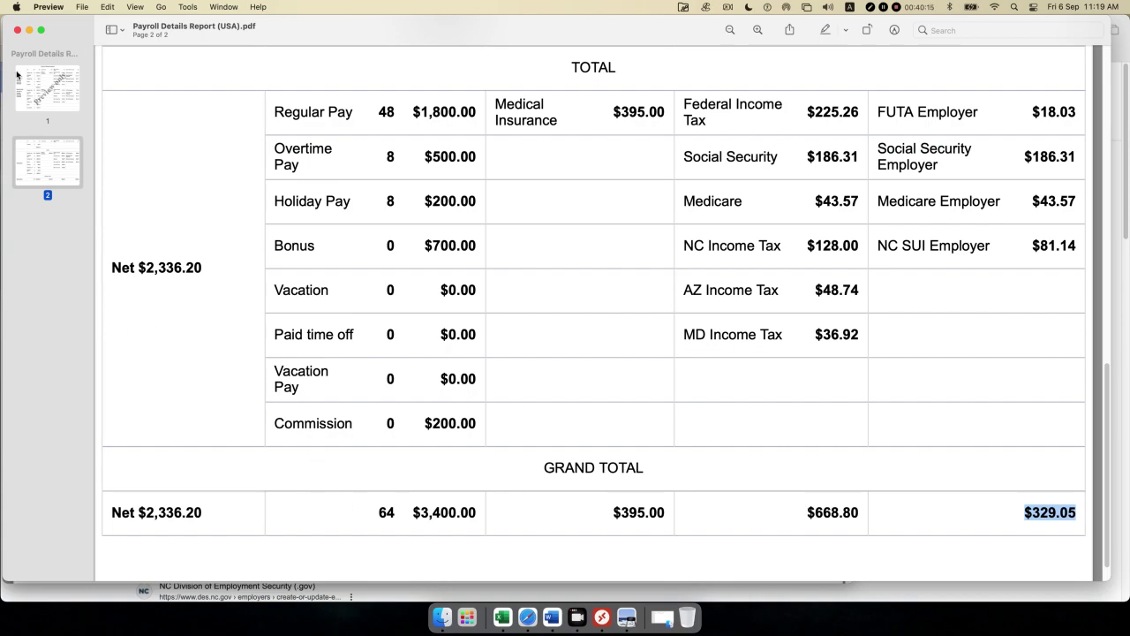
# Minimise the payroll report, the TimeActivitiesbyCustomerDetail PDF and the Safari window, then close the Payroll-USA folder window.
pyautogui.click(29, 30)
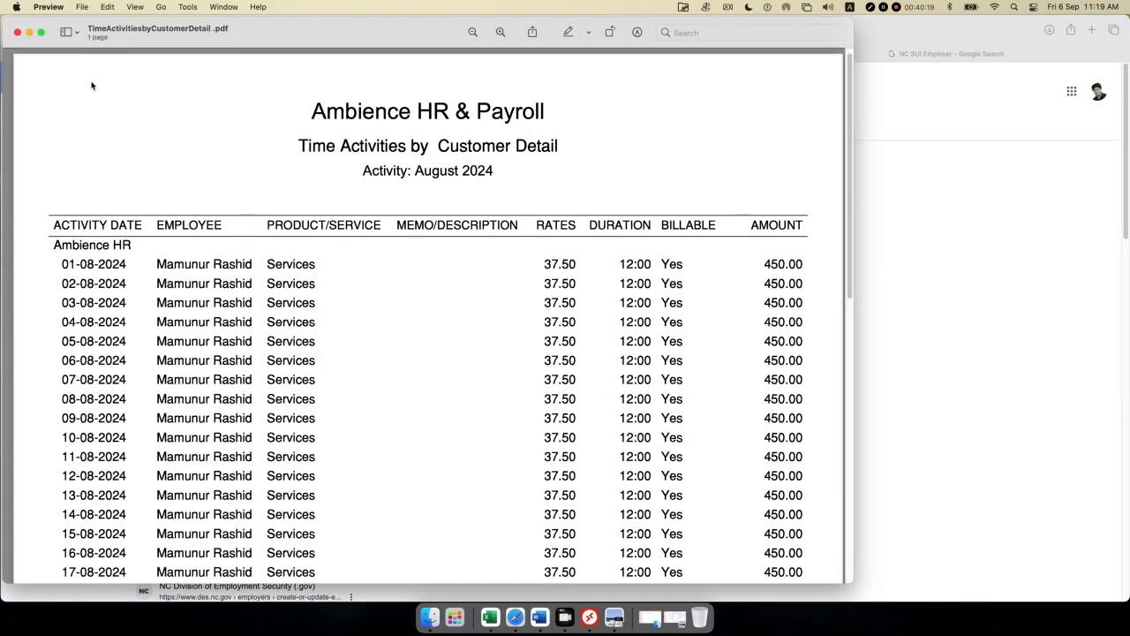
pyautogui.moveTo(168, 29); pyautogui.dragTo(379, 28)
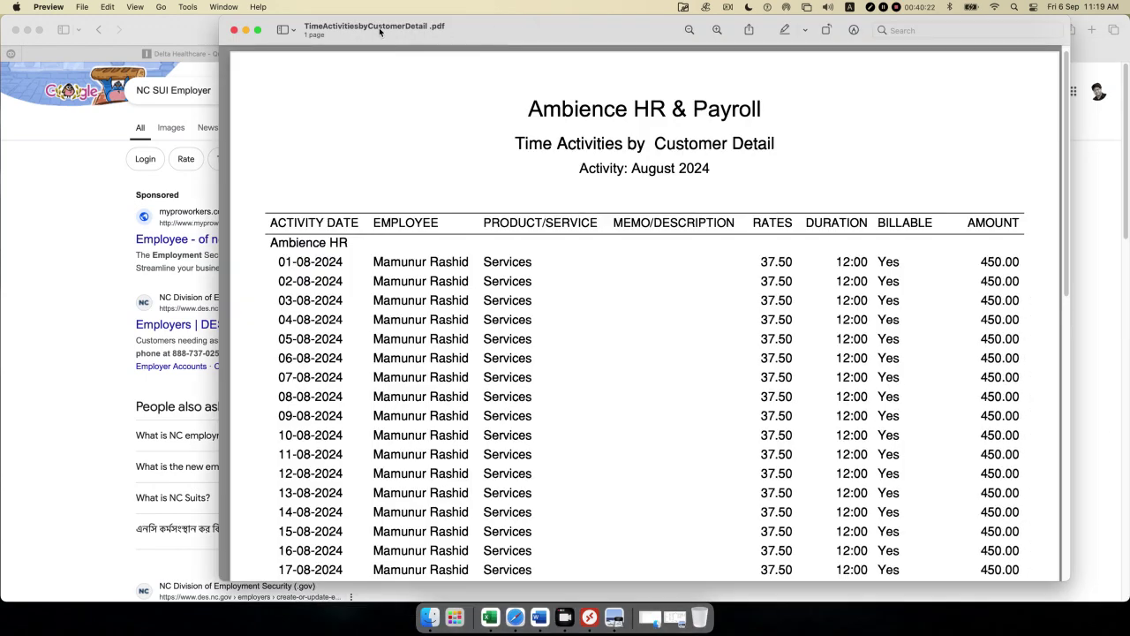
pyautogui.click(246, 30)
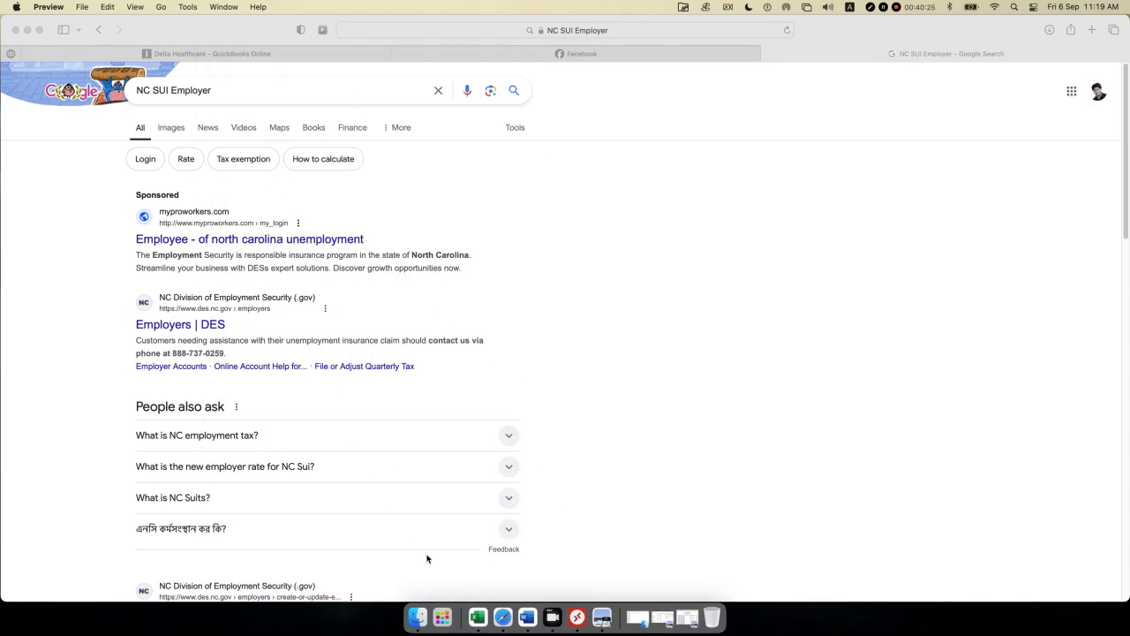
pyautogui.click(27, 30)
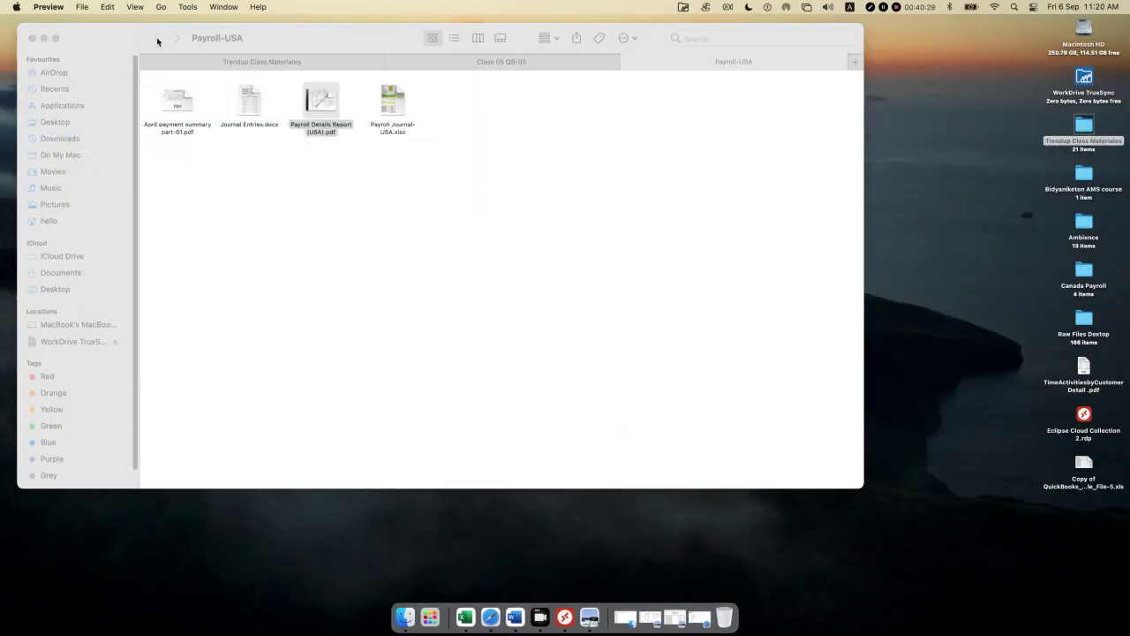
pyautogui.click(158, 41)
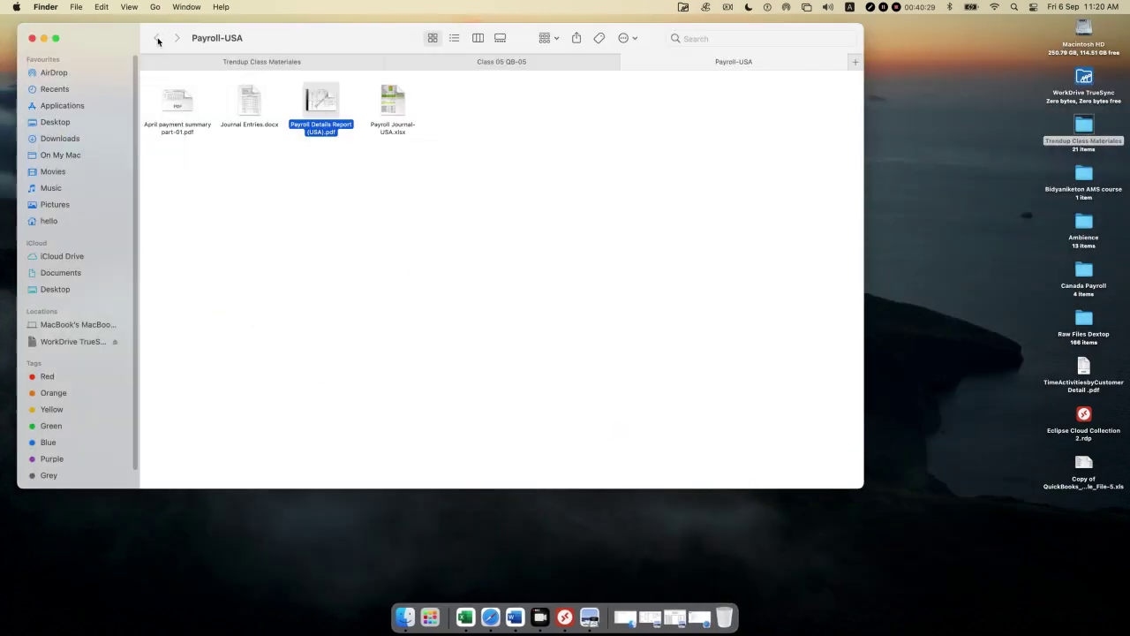
pyautogui.click(217, 154)
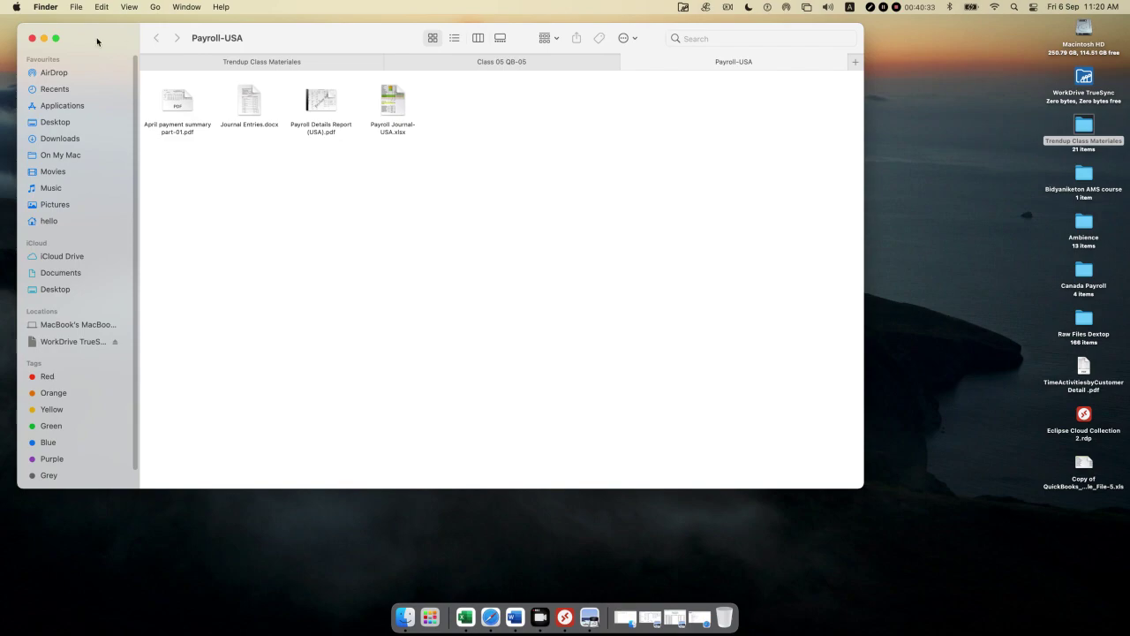
pyautogui.click(32, 38)
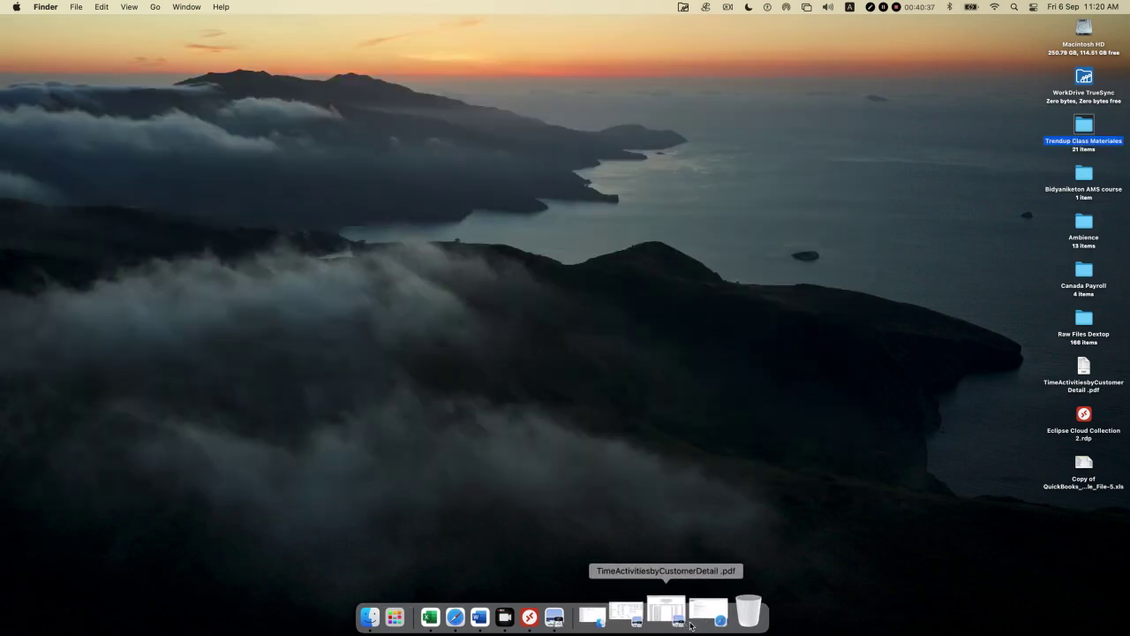
# Close the minimised Assignment Doc folder and TimeActivitiesbyCustomerDetail PDF, then restore the Payroll Details Report and minimise it again.
pyautogui.click(633, 616)
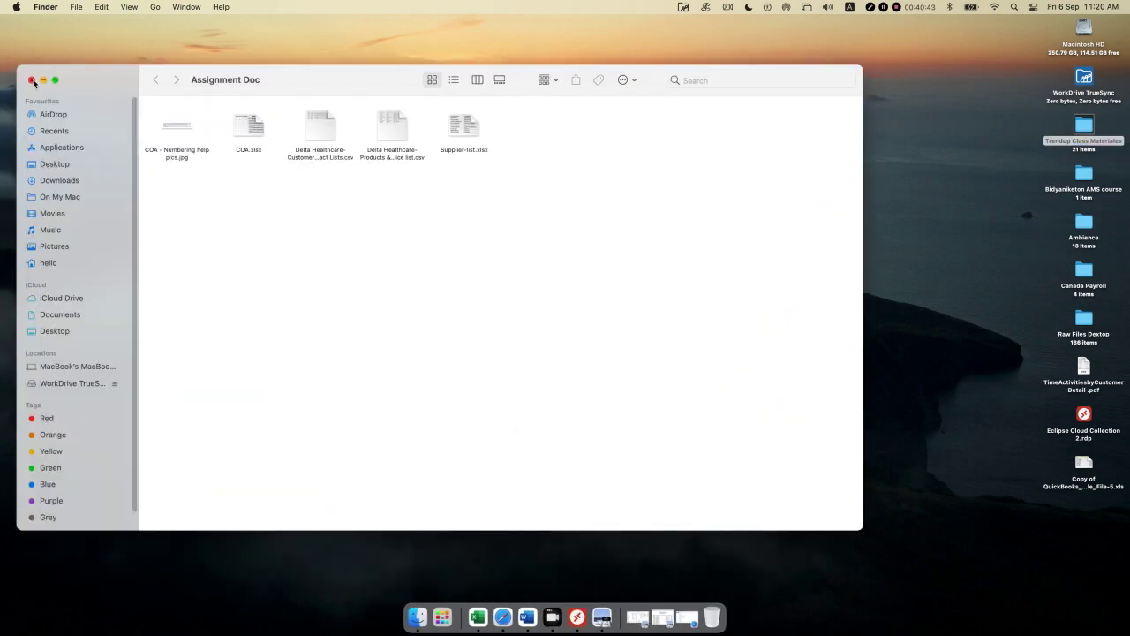
pyautogui.click(33, 80)
pyautogui.click(637, 616)
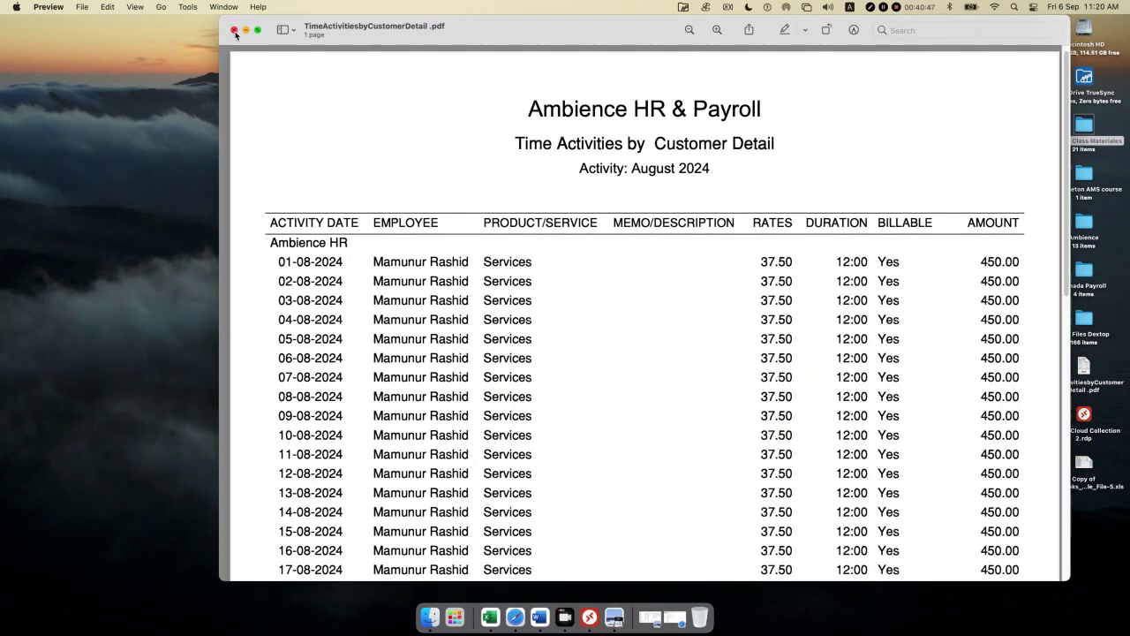
pyautogui.click(235, 31)
pyautogui.click(663, 626)
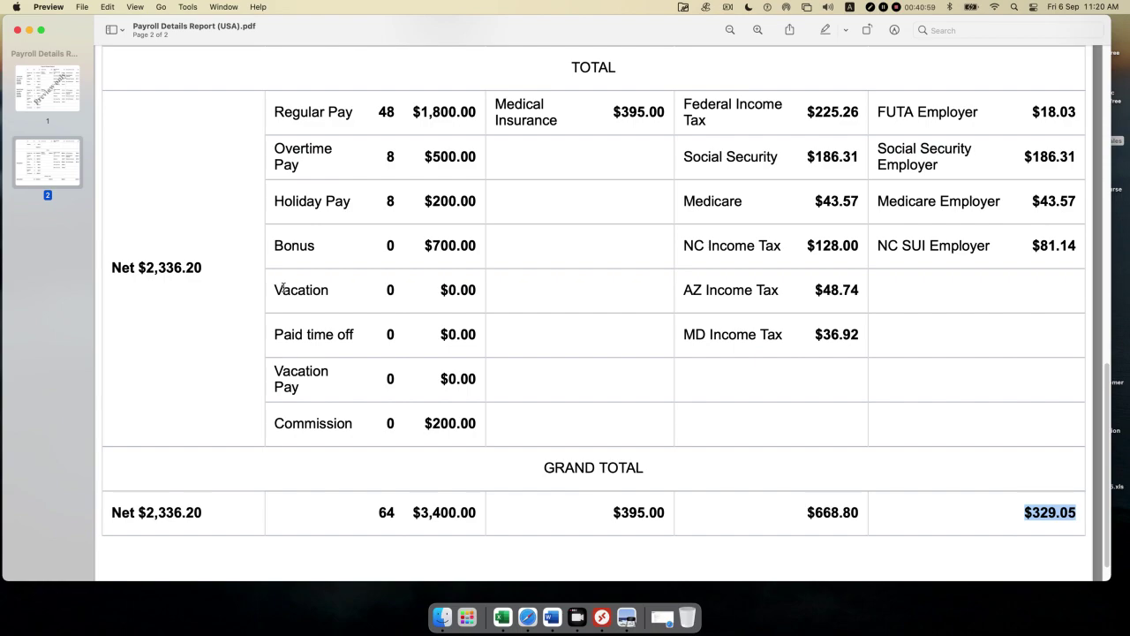
pyautogui.click(28, 30)
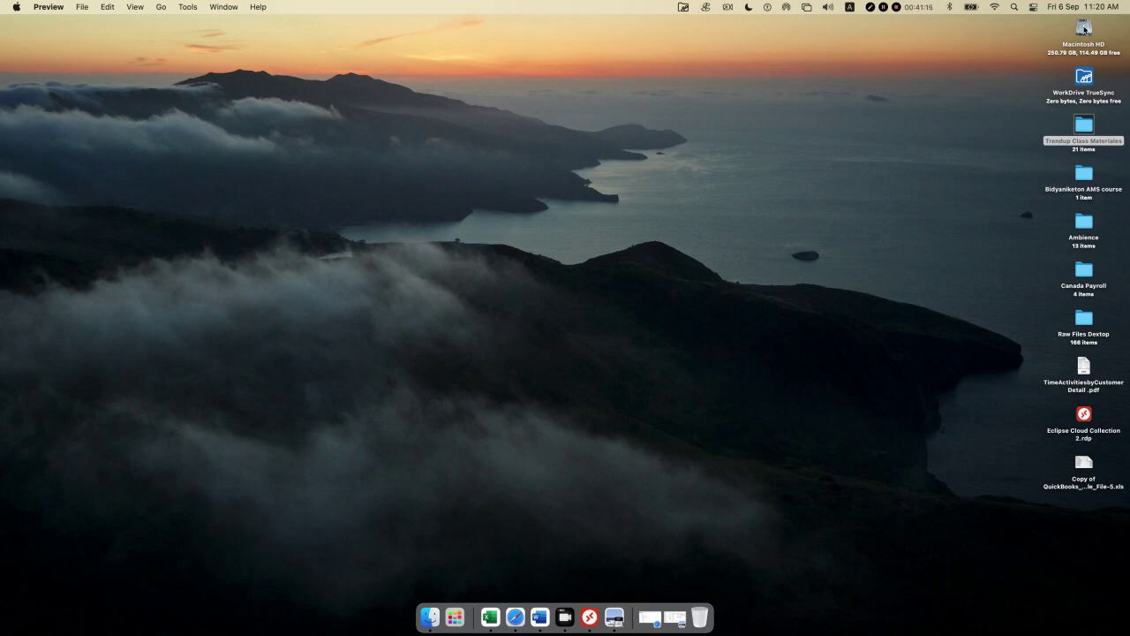
pyautogui.rightClick(1087, 122)
pyautogui.click(1070, 128)
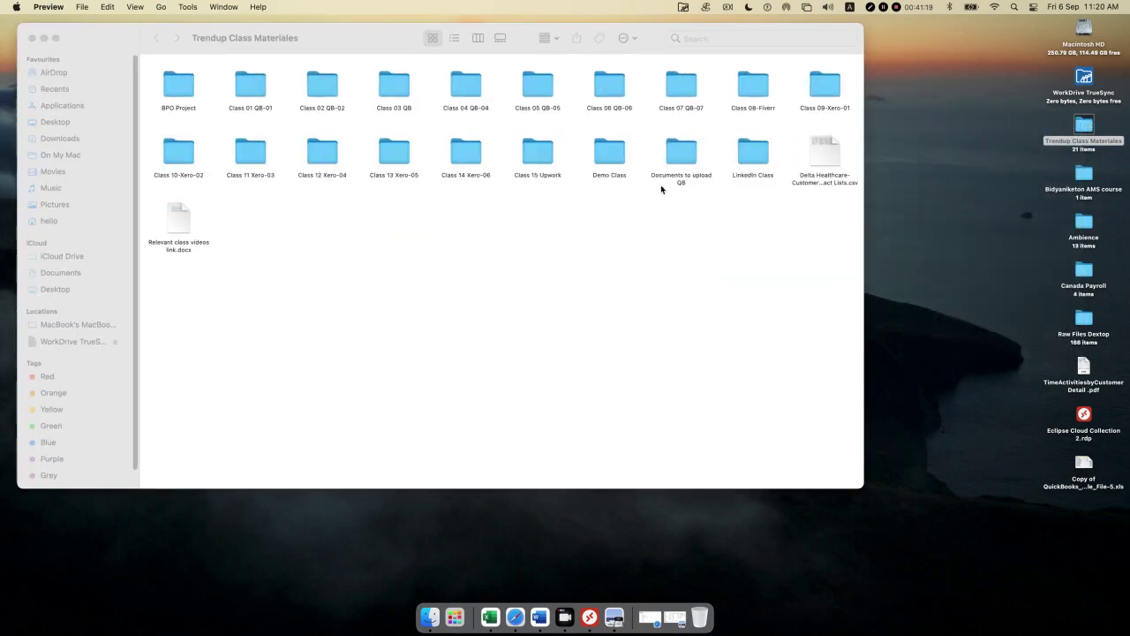
pyautogui.rightClick(615, 88)
pyautogui.click(618, 92)
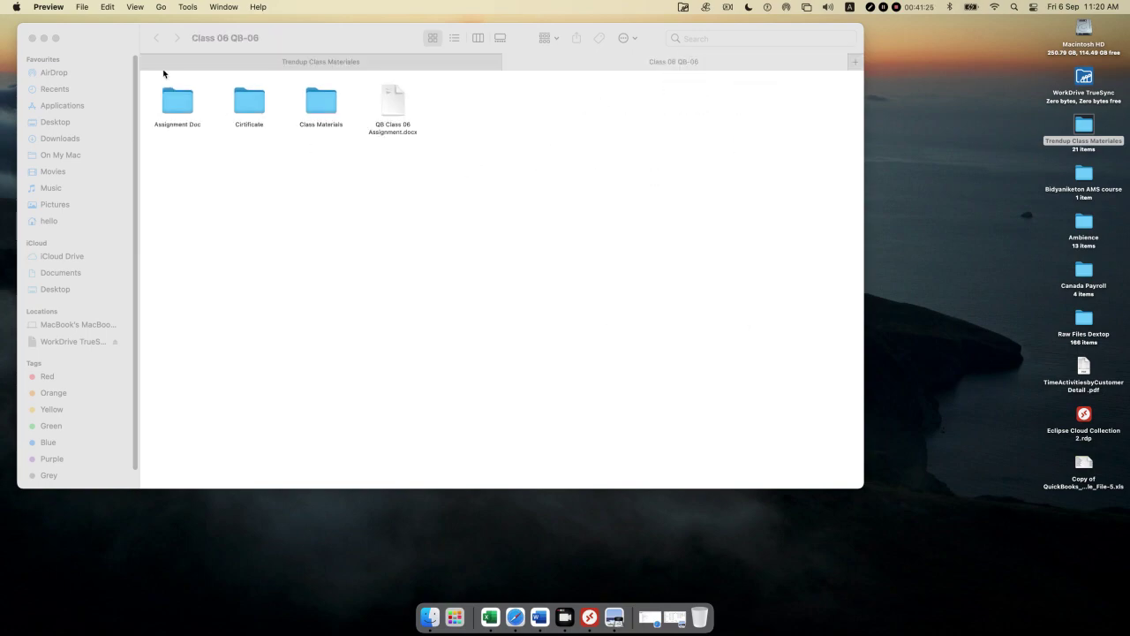
pyautogui.click(156, 40)
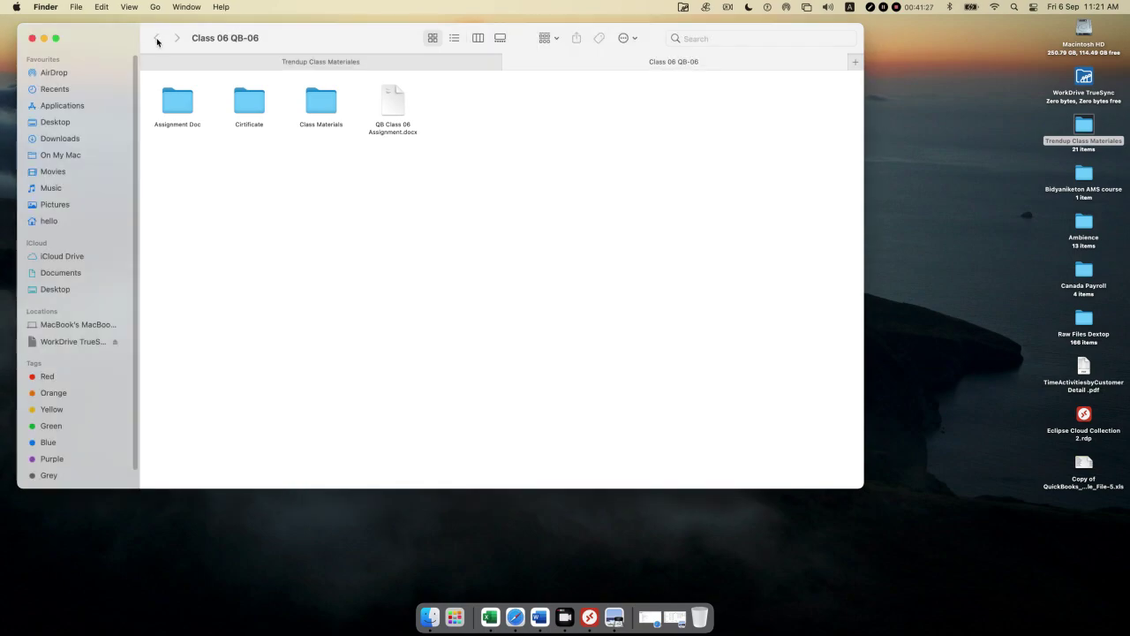
pyautogui.click(32, 38)
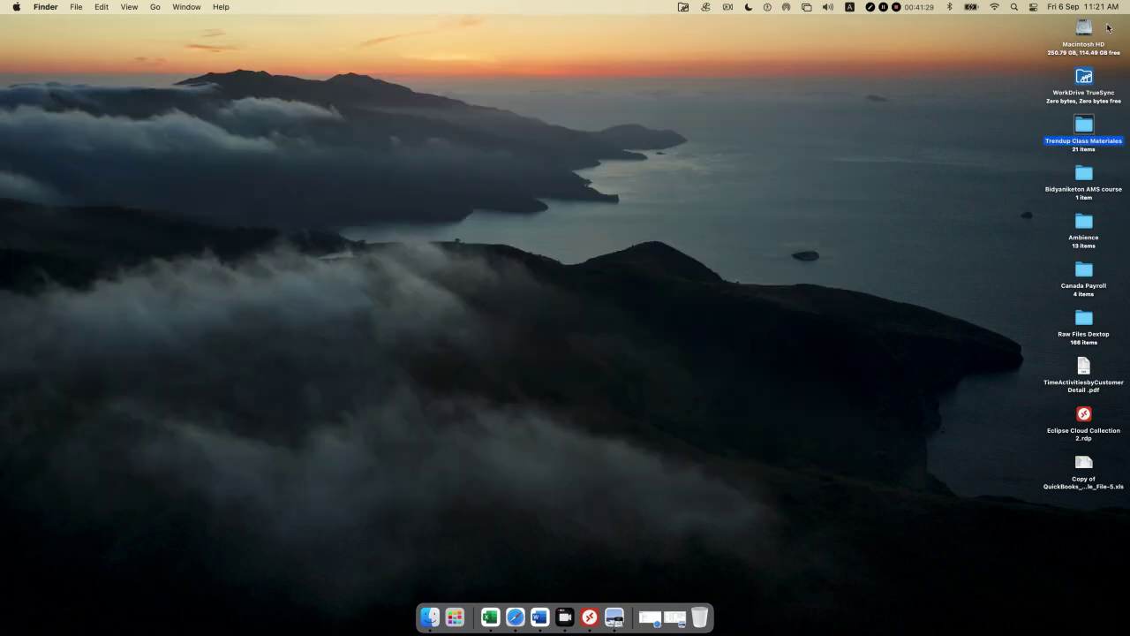
# Open the Trendup Class Materiales folder from the desktop and open its Class 06 QB-06 folder in a new tab.
pyautogui.rightClick(1077, 124)
pyautogui.click(1051, 130)
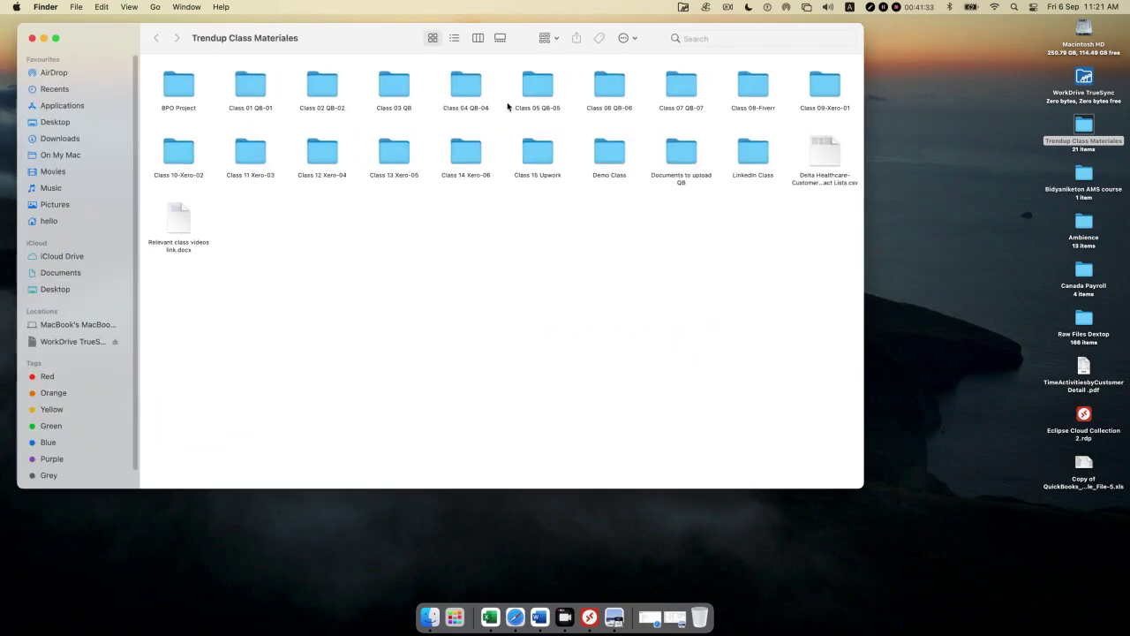
pyautogui.rightClick(604, 91)
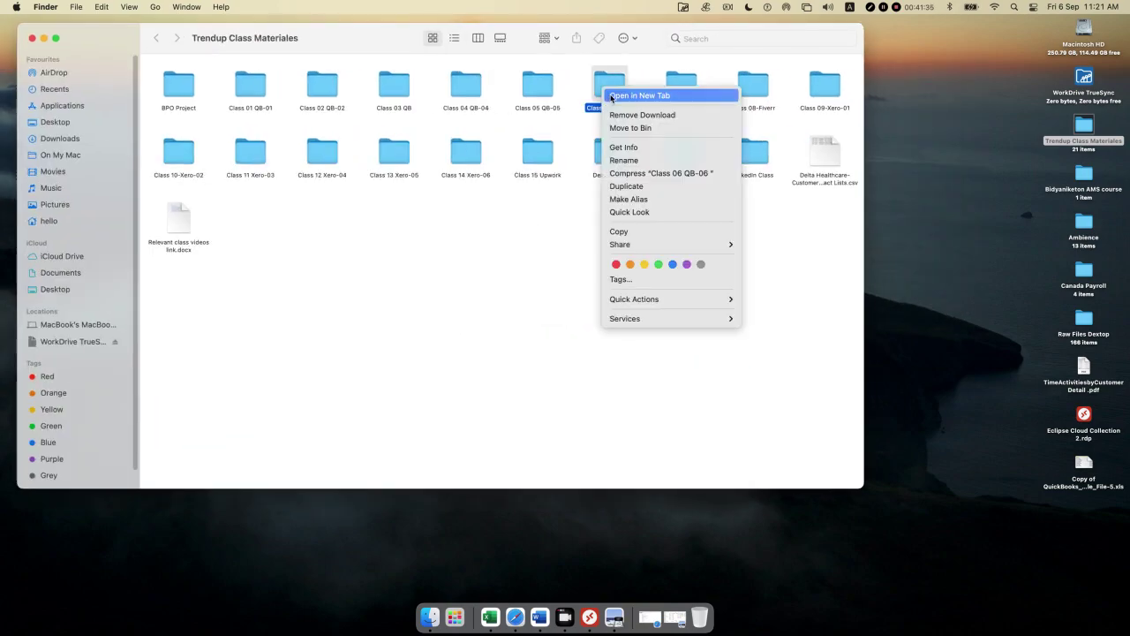
pyautogui.click(633, 96)
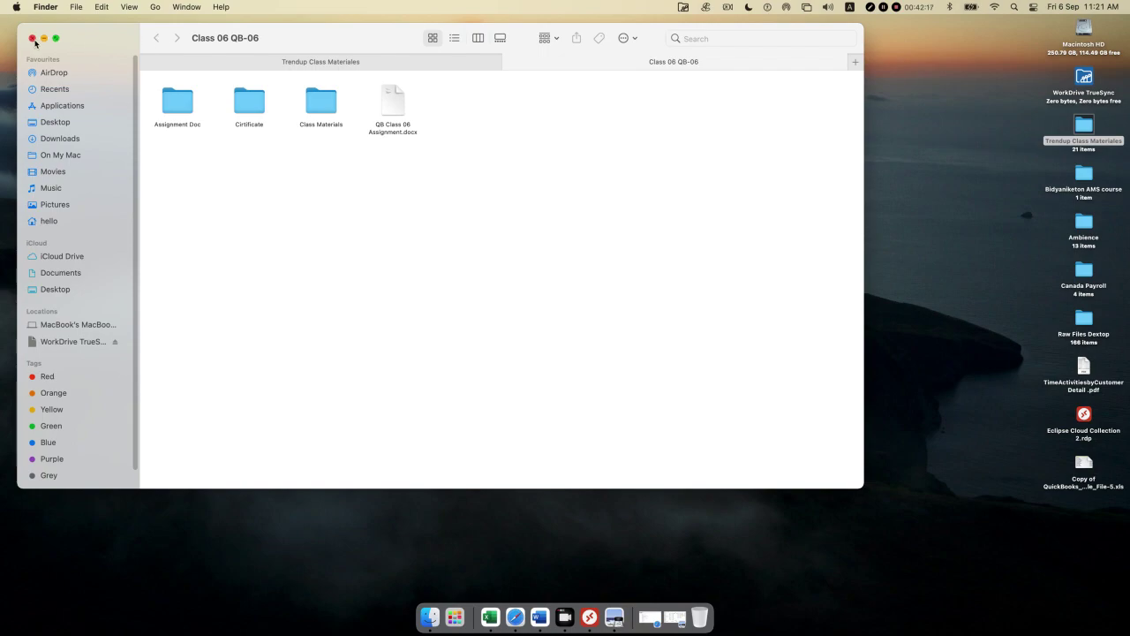
# Return to the Desktop folder, reopen Trendup Class Materiales and open its Class 05 QB-05 folder in a new tab.
pyautogui.click(55, 122)
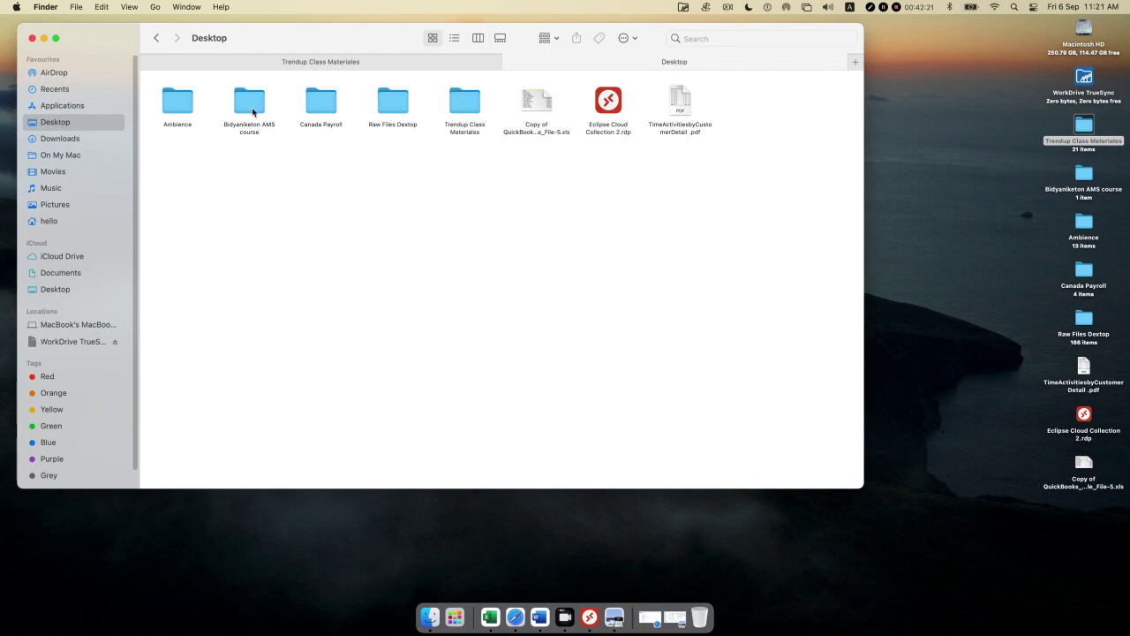
pyautogui.click(464, 101)
pyautogui.rightClick(463, 100)
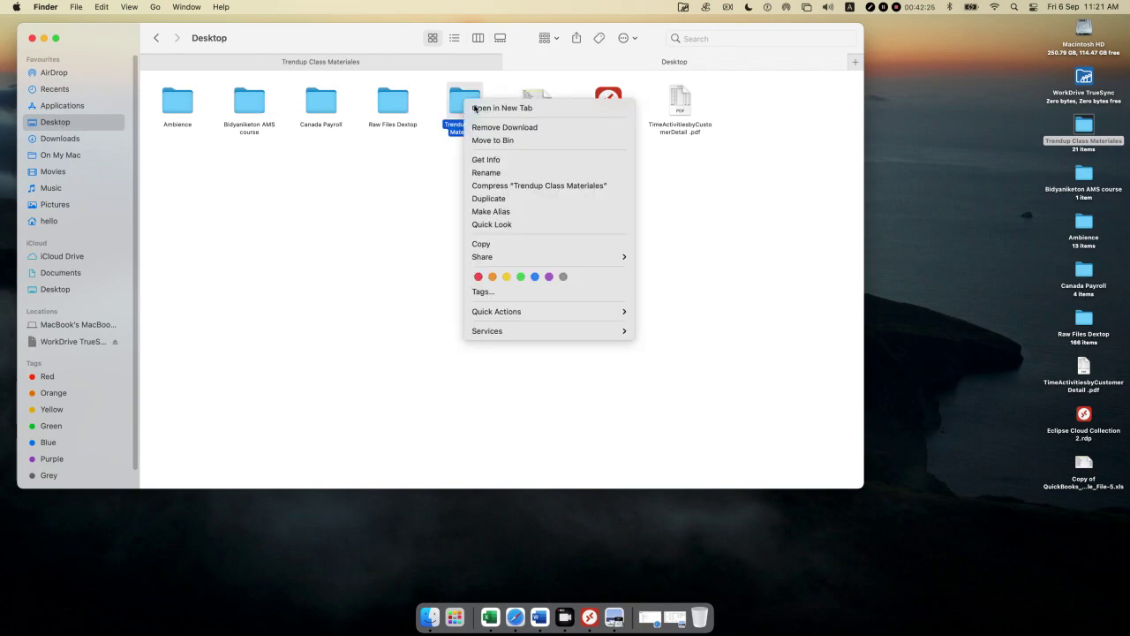
pyautogui.press('Escape')
pyautogui.doubleClick(474, 107)
pyautogui.click(538, 101)
pyautogui.rightClick(538, 101)
pyautogui.click(546, 108)
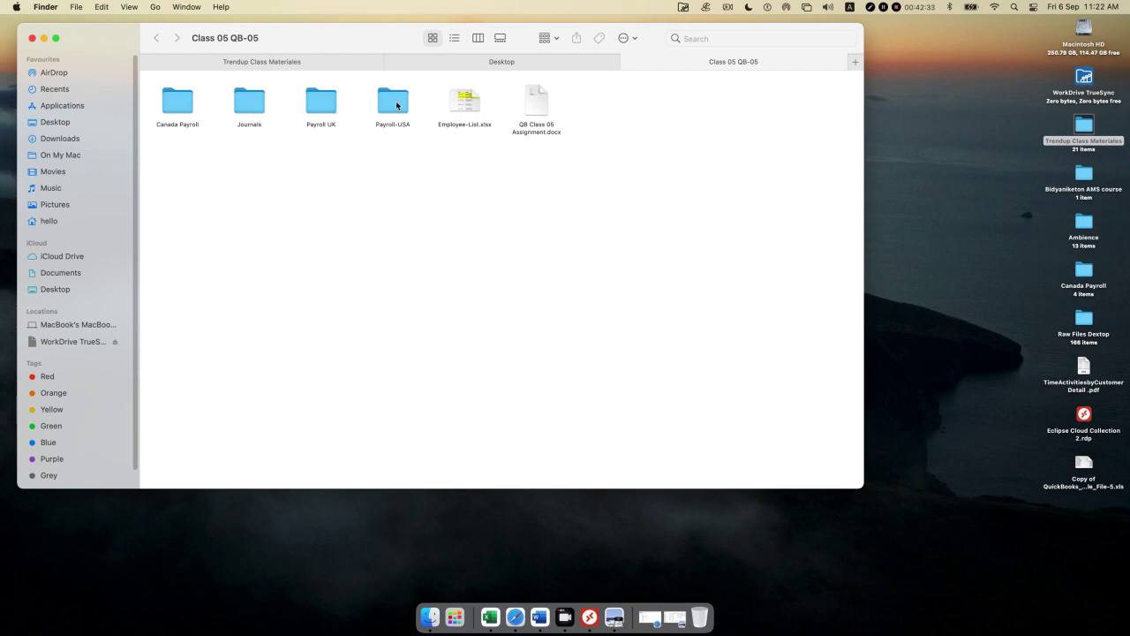
# Open the Payroll UK folder in a new tab, then close the Finder window.
pyautogui.rightClick(322, 101)
pyautogui.click(332, 109)
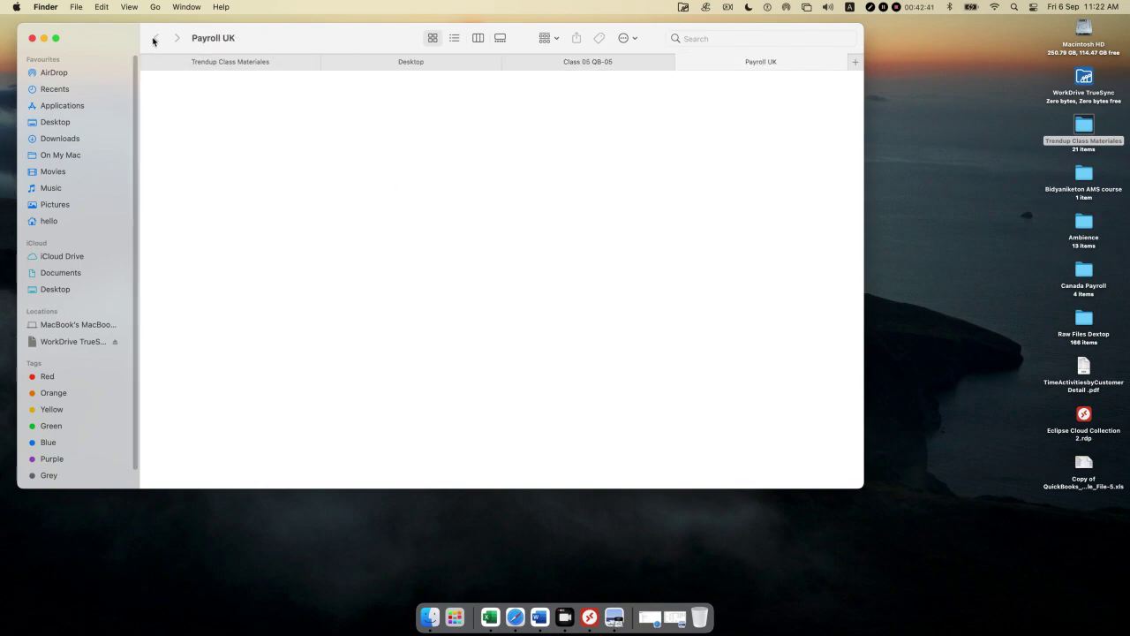
pyautogui.moveTo(157, 36); pyautogui.dragTo(186, 42)
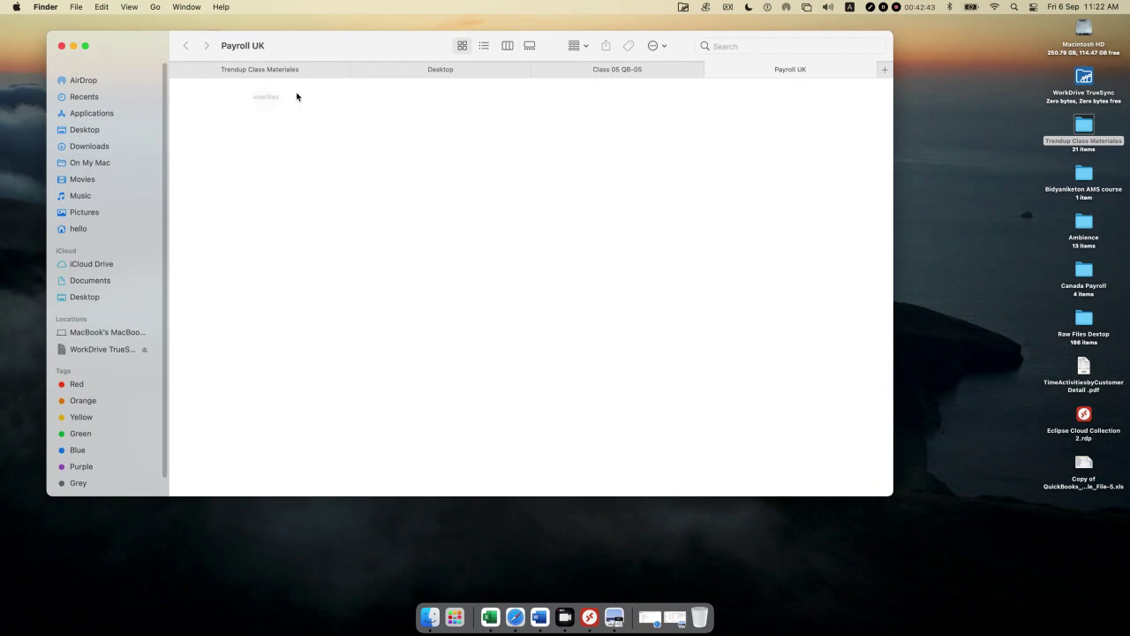
pyautogui.moveTo(82, 48); pyautogui.dragTo(186, 56)
pyautogui.click(164, 54)
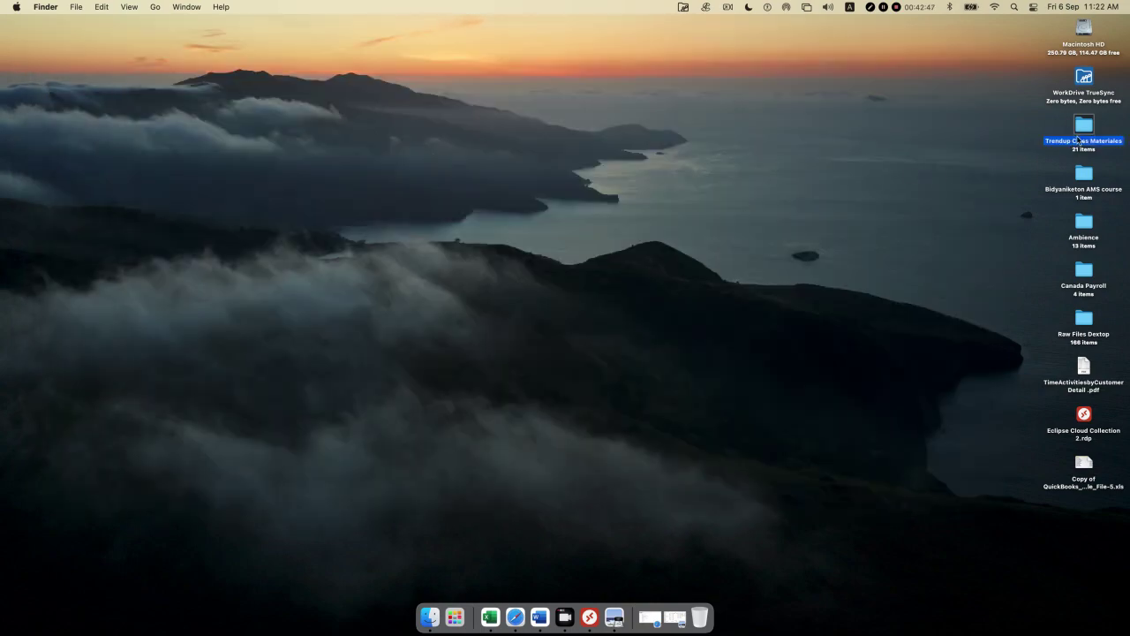
# Open Trendup Class Materiales again and browse through BPO Project to its PAYROLL JOURNALS folder in new tabs.
pyautogui.rightClick(1081, 127)
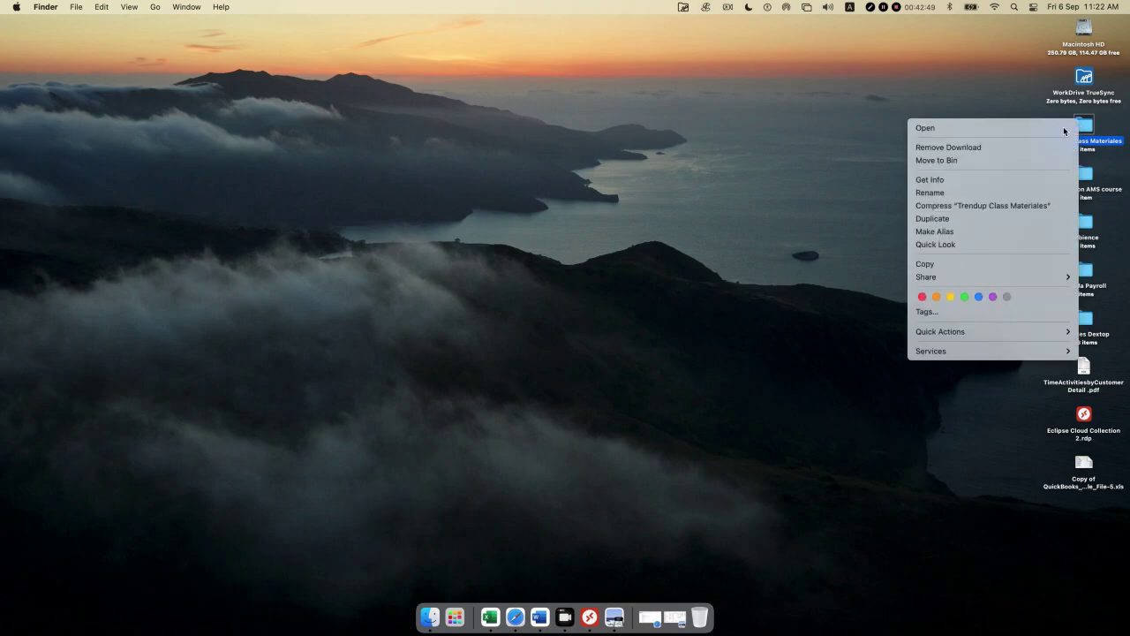
pyautogui.click(1063, 126)
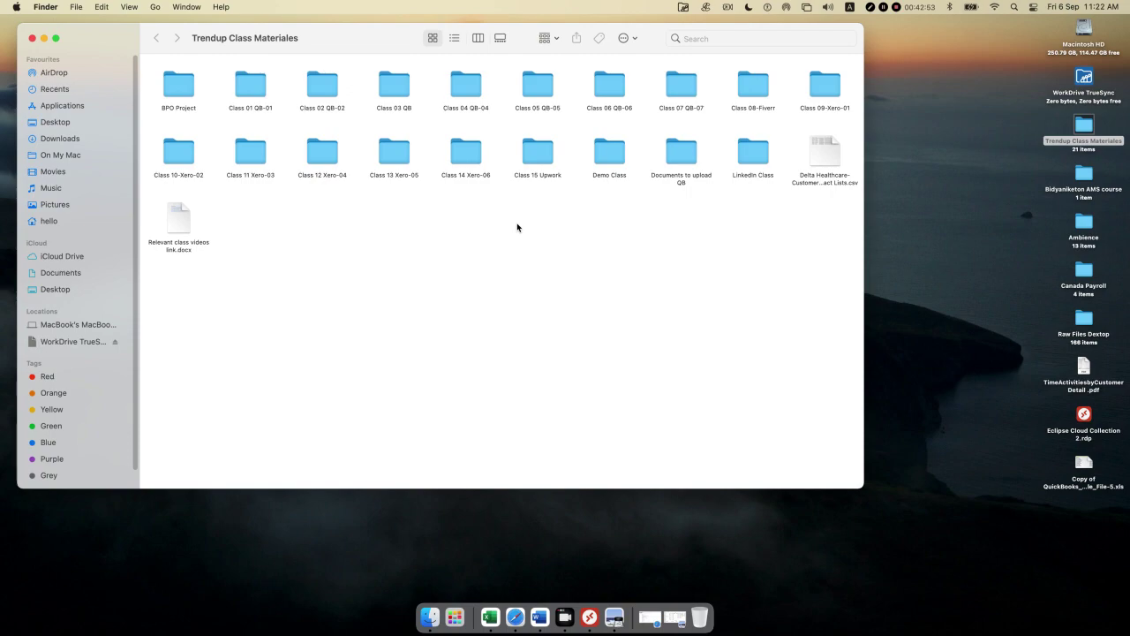
pyautogui.rightClick(182, 89)
pyautogui.click(191, 92)
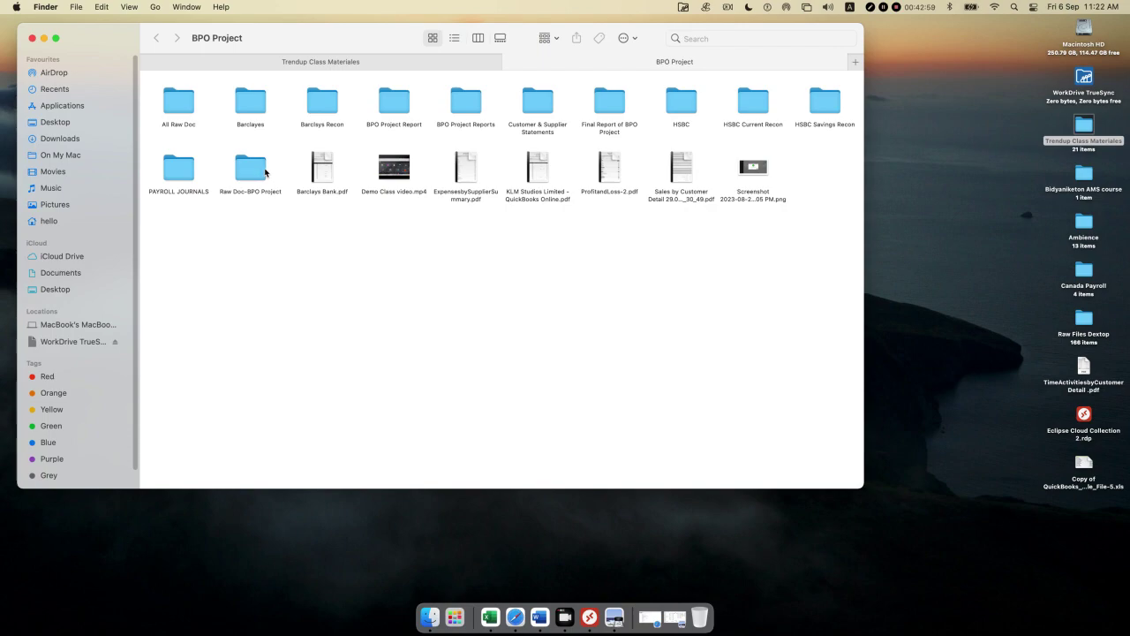
pyautogui.rightClick(182, 168)
pyautogui.click(194, 172)
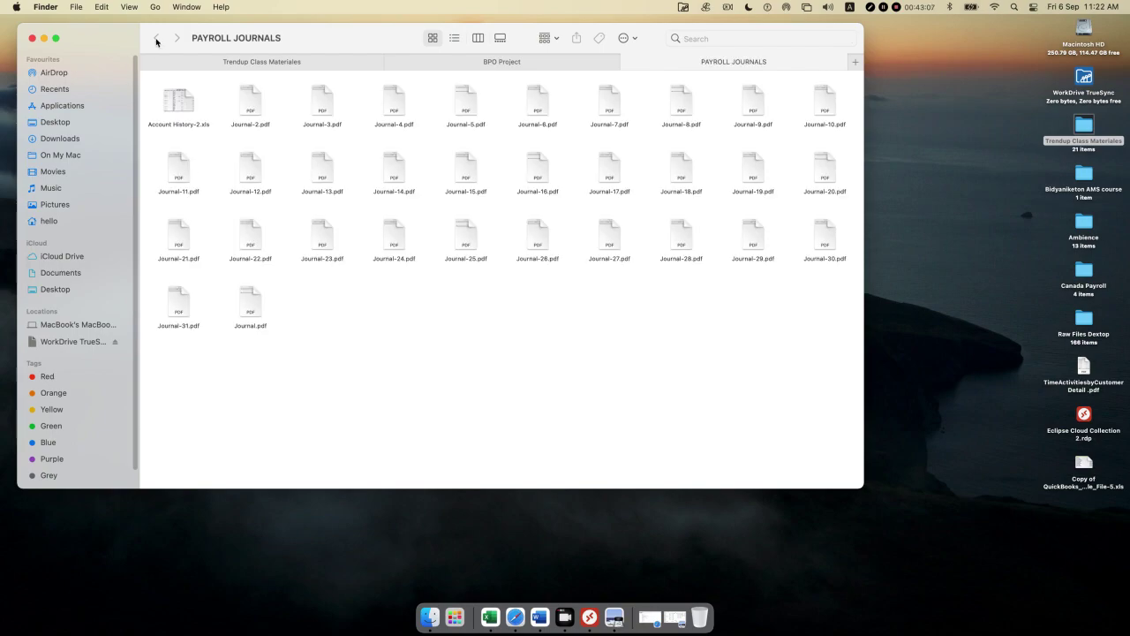
# Go back from PAYROLL JOURNALS to Trendup Class Materiales, open Class 05 QB-05 in a new tab, then close the Finder window.
pyautogui.click(633, 41)
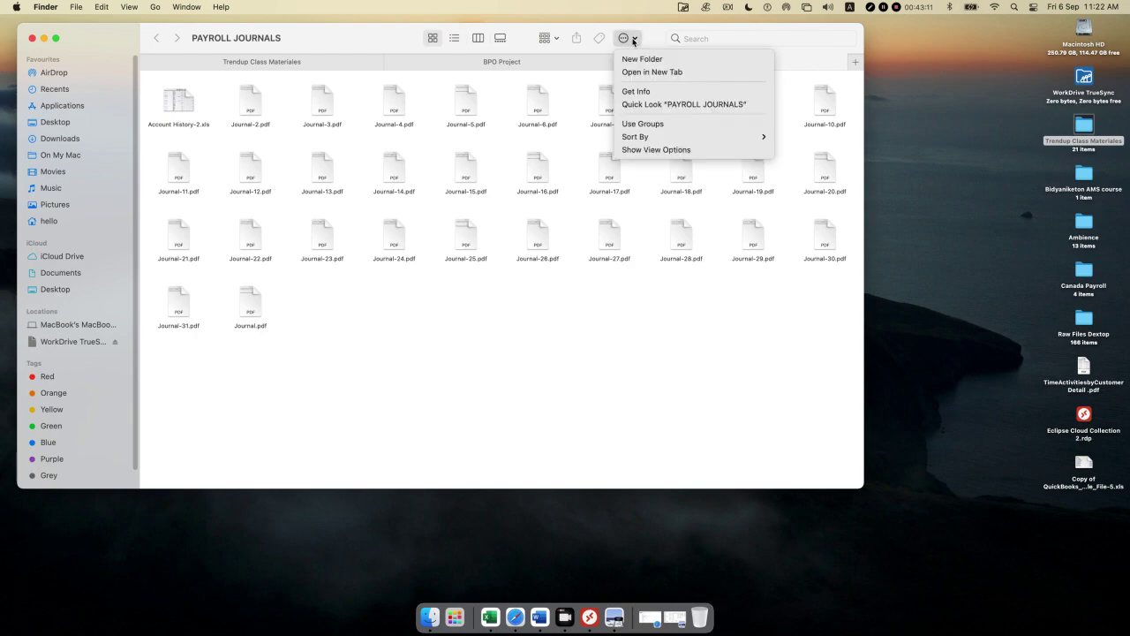
pyautogui.click(464, 350)
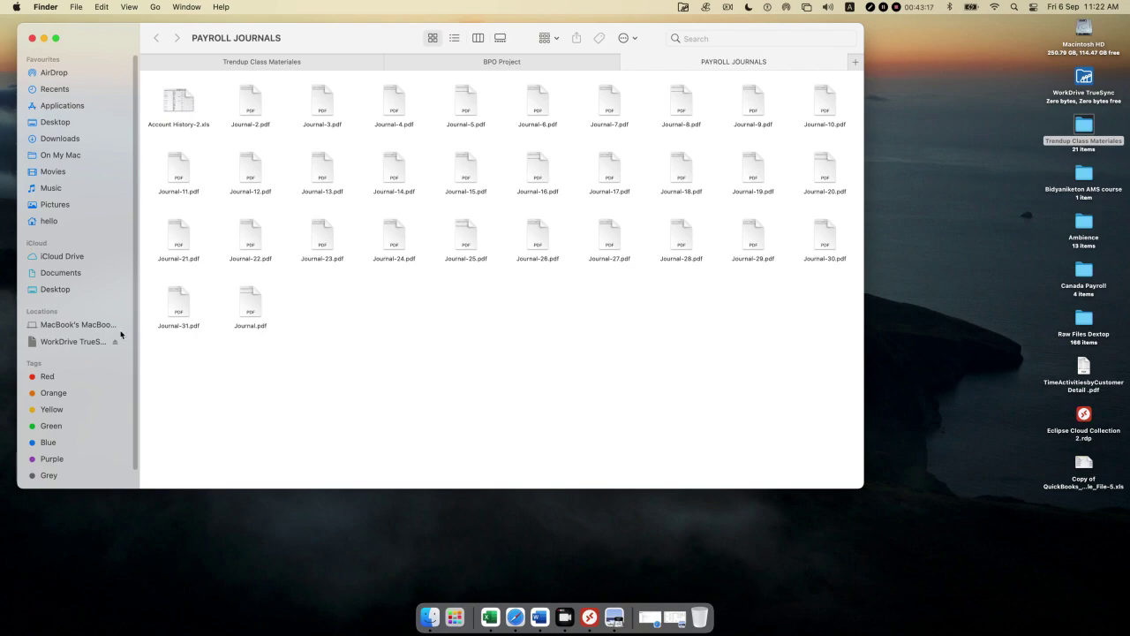
pyautogui.click(62, 123)
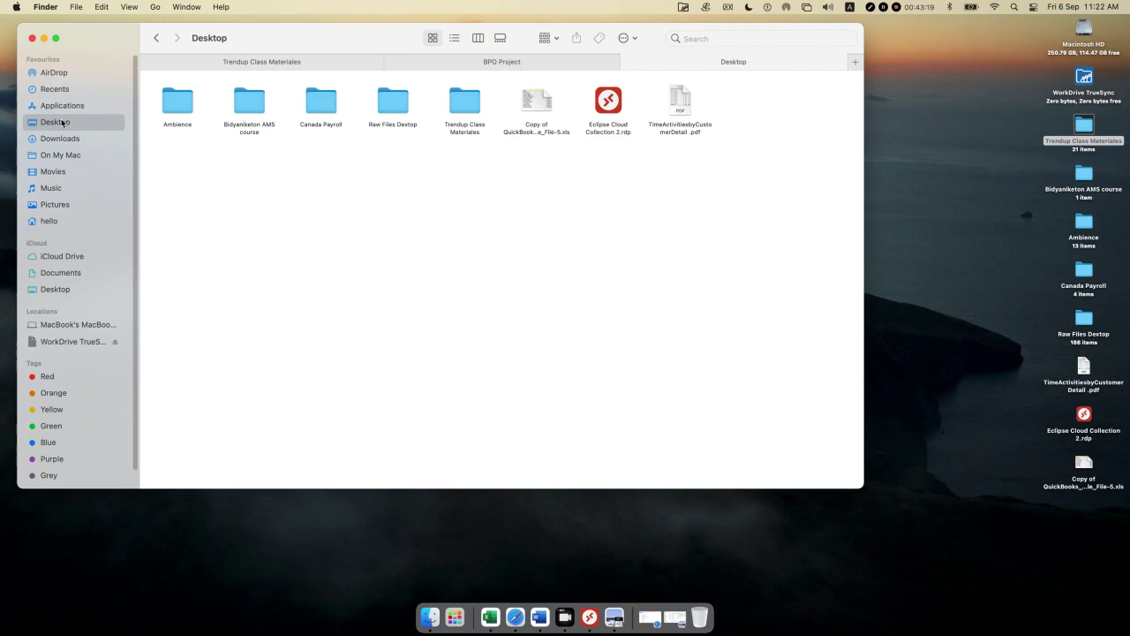
pyautogui.click(460, 102)
pyautogui.rightClick(460, 102)
pyautogui.click(473, 101)
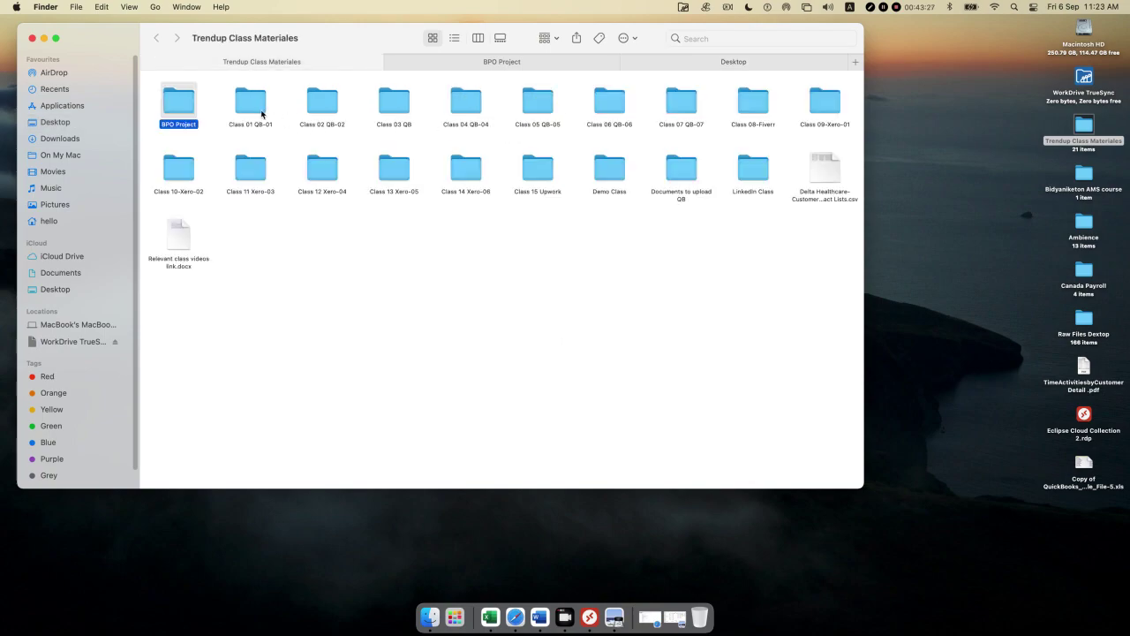
pyautogui.rightClick(533, 103)
pyautogui.click(541, 106)
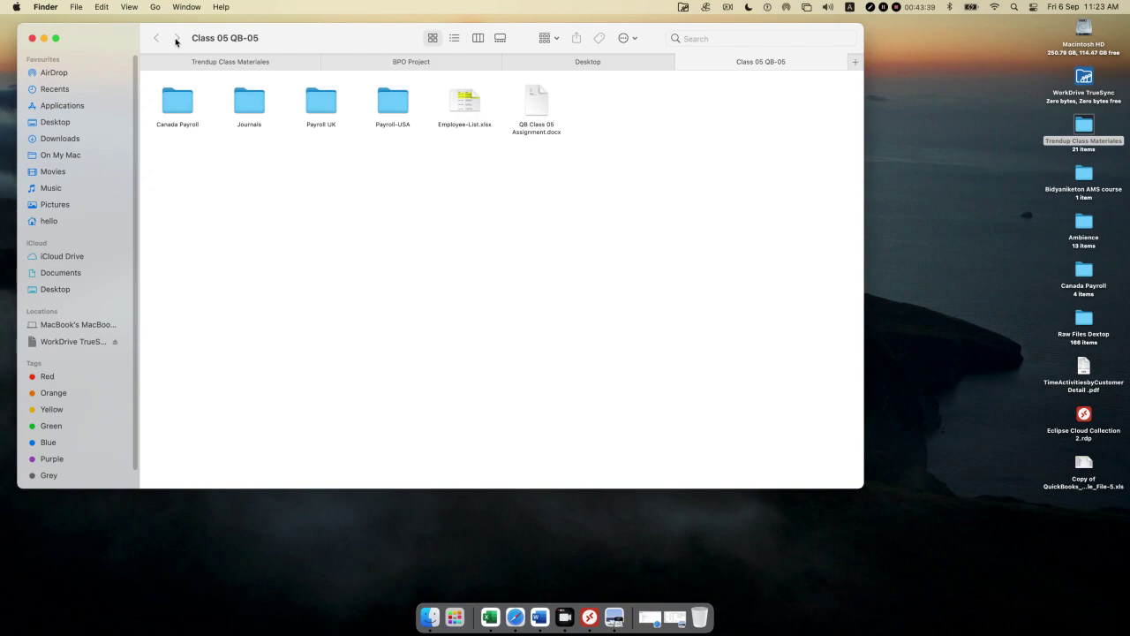
pyautogui.moveTo(136, 51); pyautogui.dragTo(236, 68)
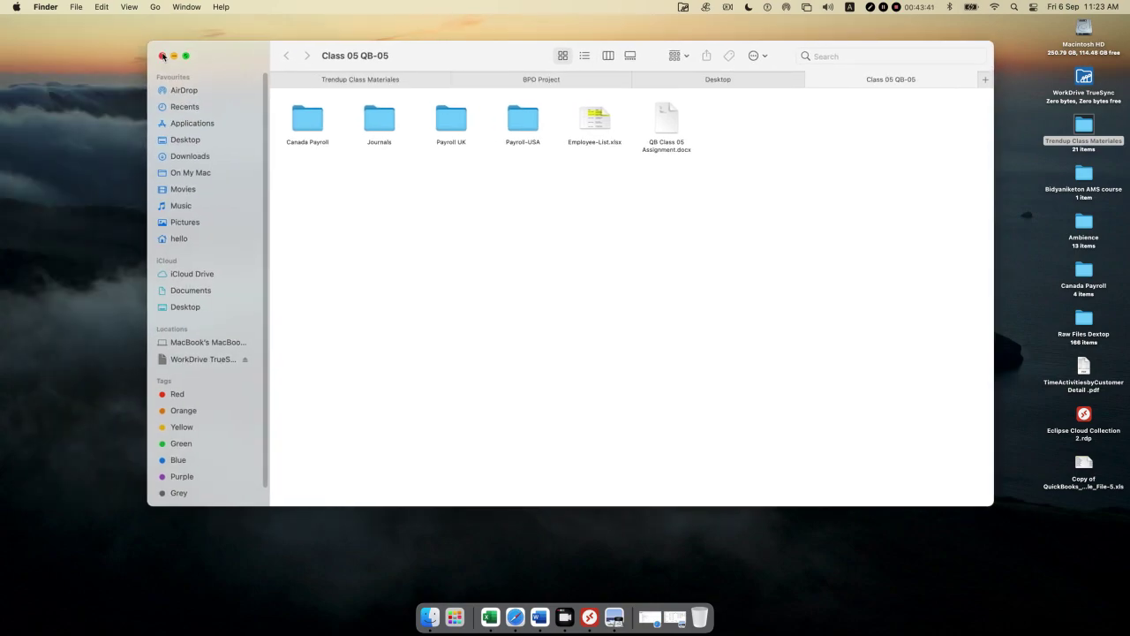
pyautogui.click(163, 56)
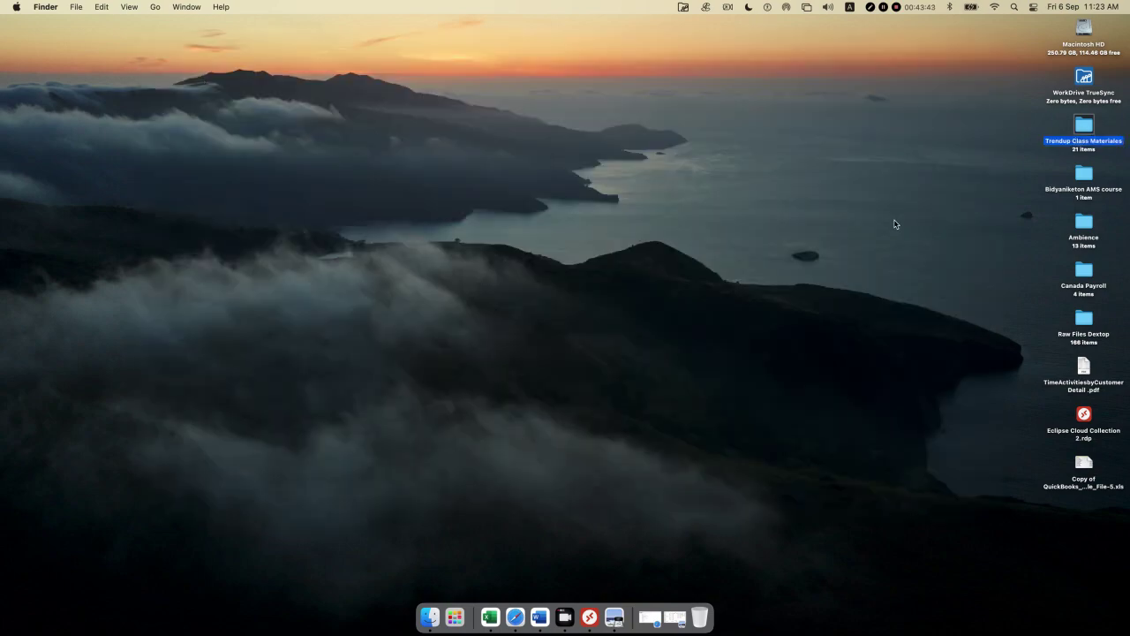
# Open the Trendup Class Materiales folder from the desktop and open its Class 05 QB-05 folder in a new tab.
pyautogui.rightClick(1083, 125)
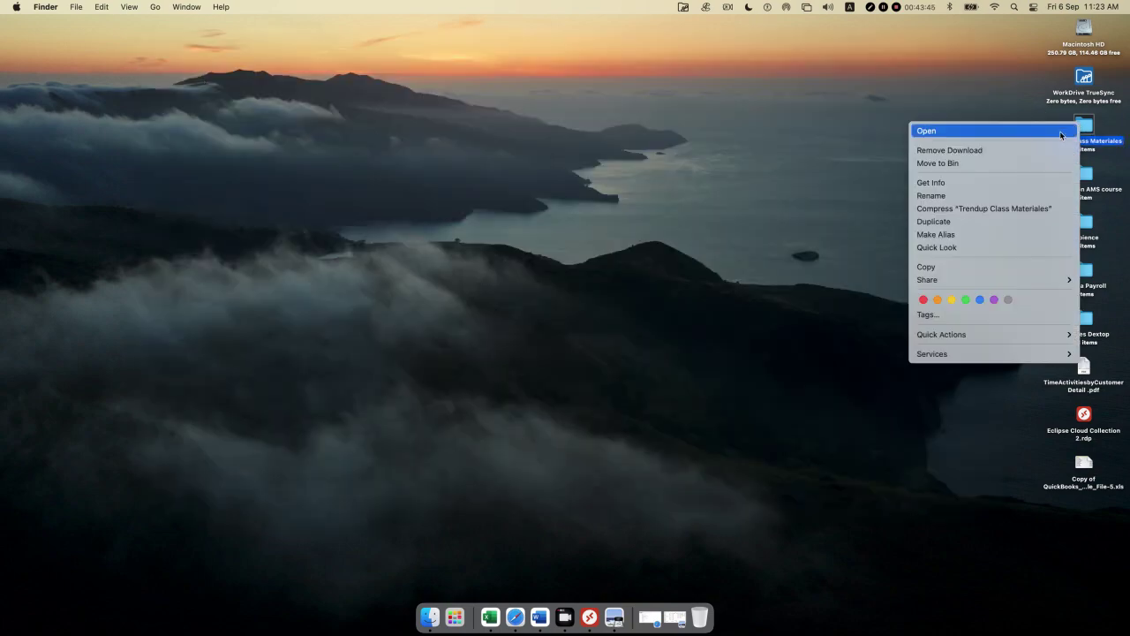
pyautogui.click(817, 170)
pyautogui.press('super+o')
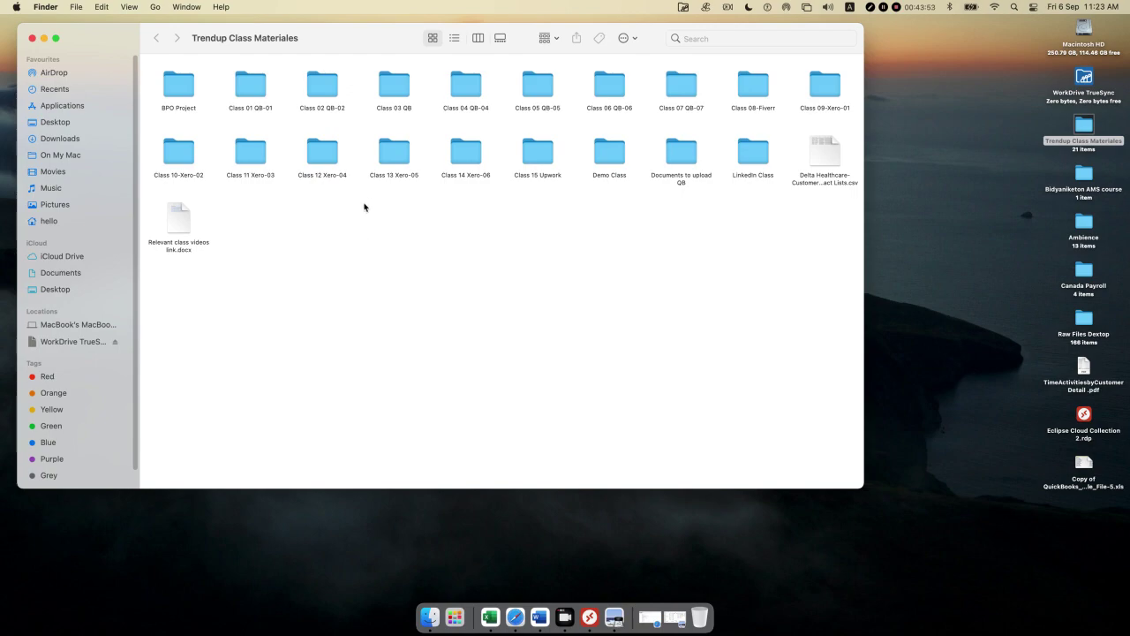
pyautogui.rightClick(542, 84)
pyautogui.press('Escape')
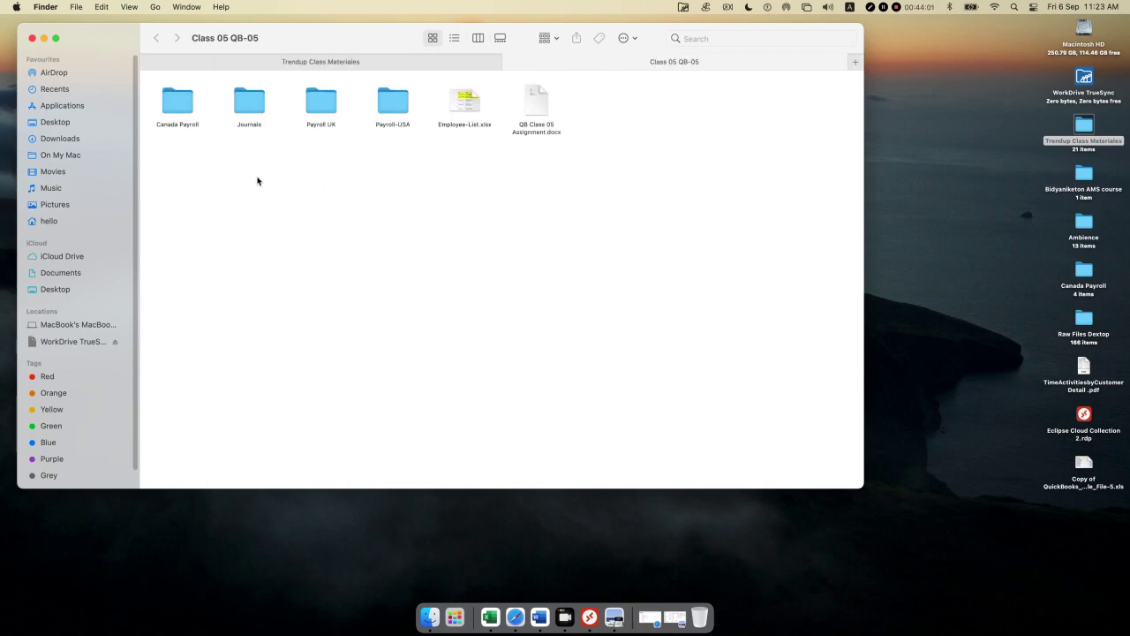
# Open Canada Payroll Payslip.pdf from the Canada Payroll folder, then reposition and enlarge its Preview window.
pyautogui.rightClick(188, 107)
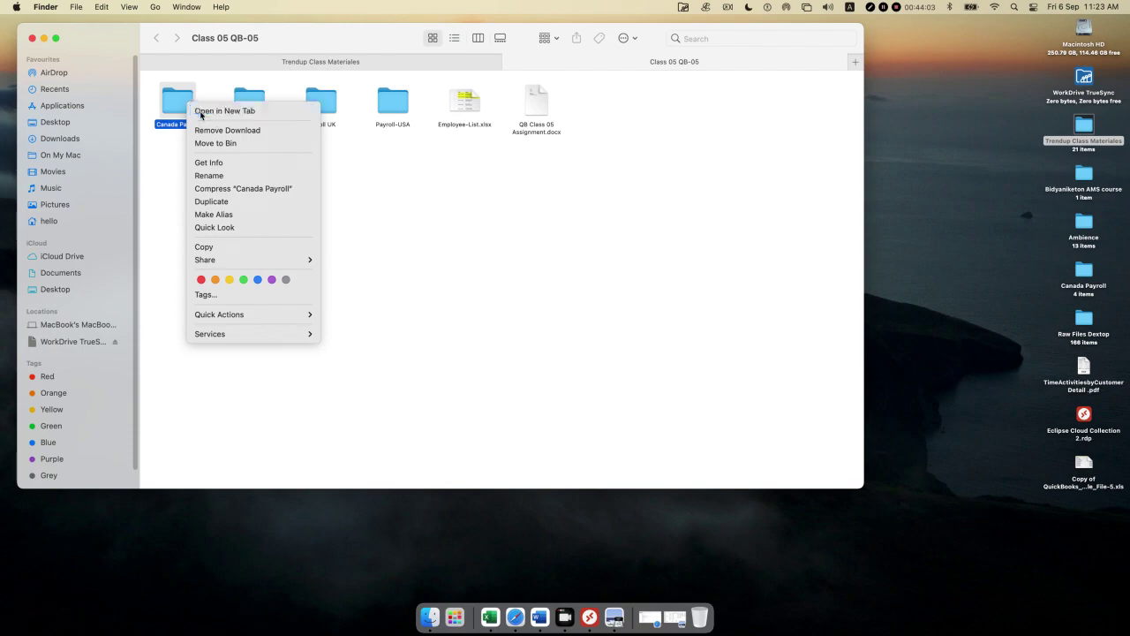
pyautogui.click(212, 112)
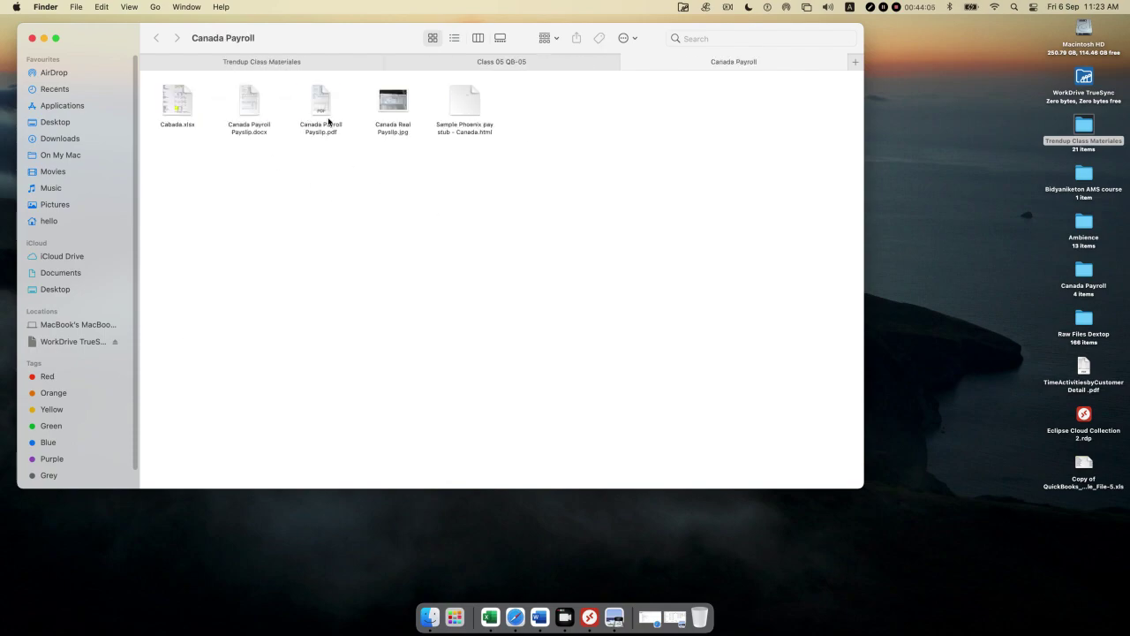
pyautogui.rightClick(324, 103)
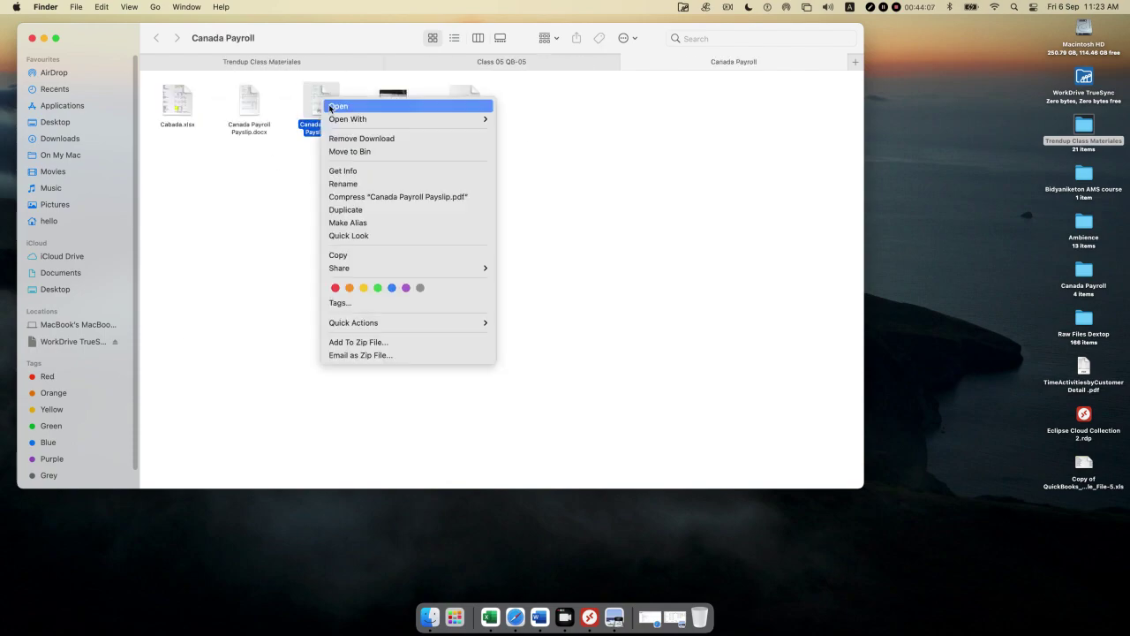
pyautogui.click(330, 108)
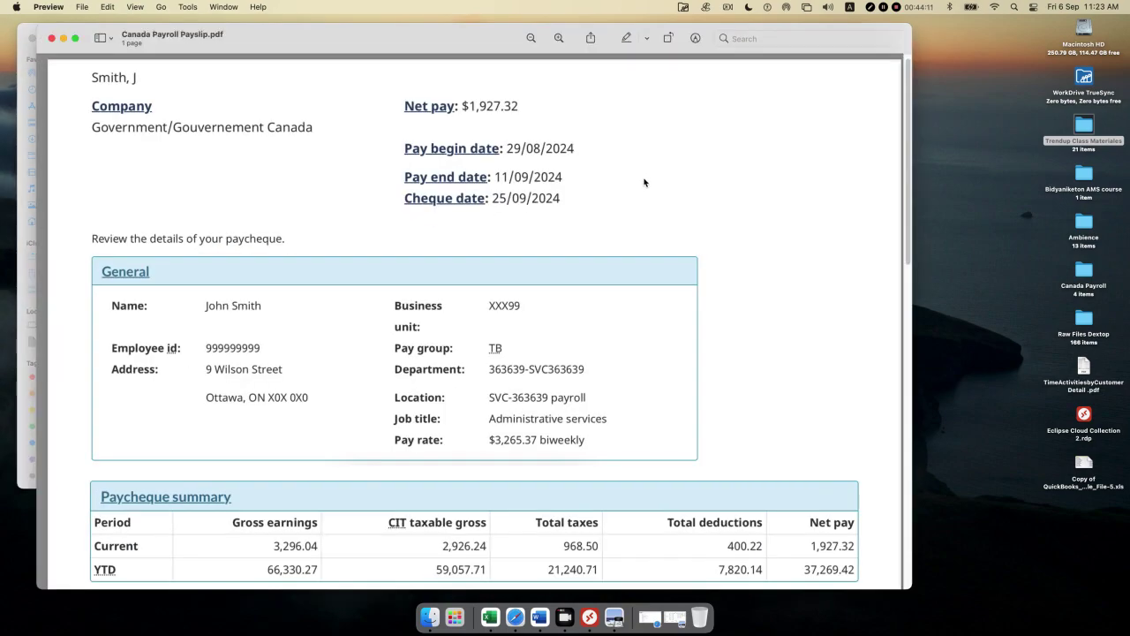
pyautogui.moveTo(435, 45); pyautogui.dragTo(407, 16)
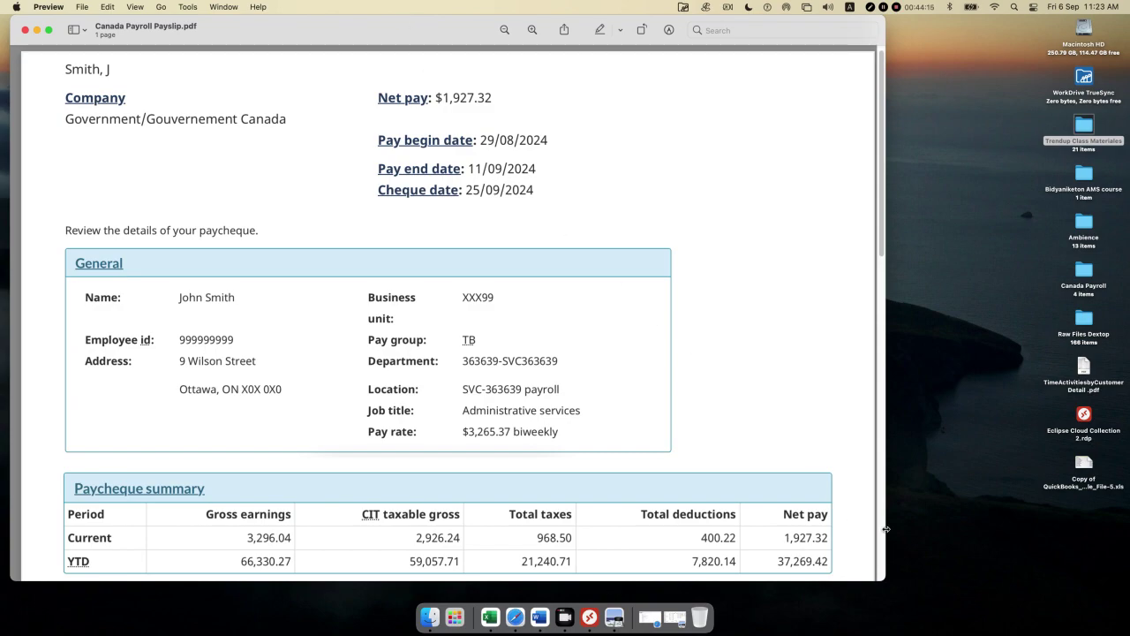
pyautogui.moveTo(882, 577); pyautogui.dragTo(961, 601)
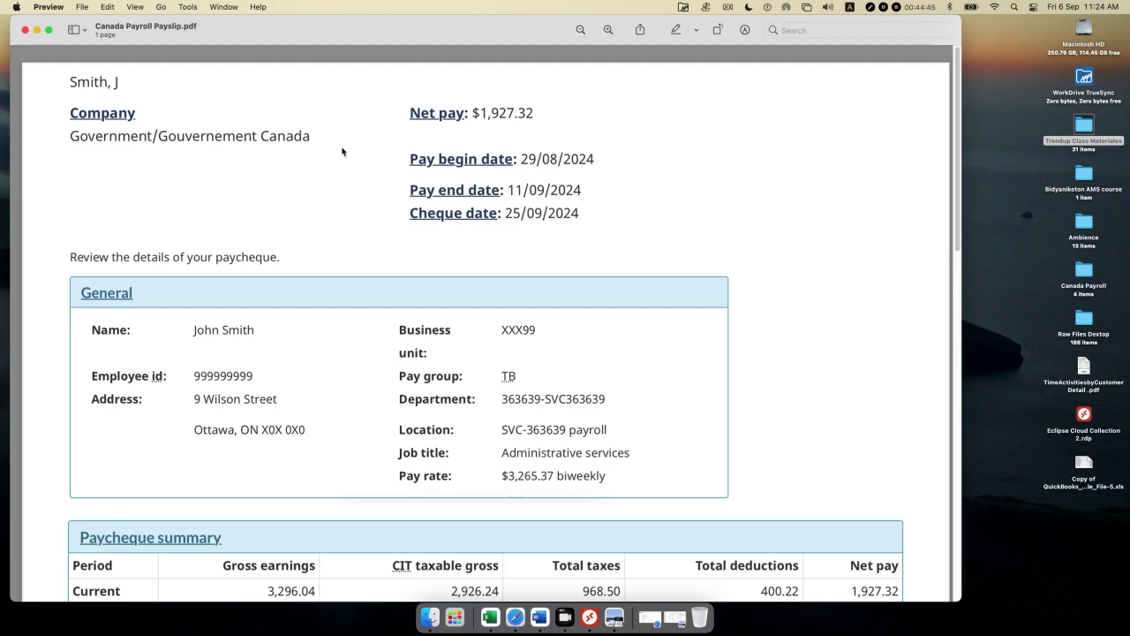
# Examine the net pay, pay period and cheque dates, general employee details and paycheque summary on the Canadian payslip.
pyautogui.moveTo(410, 113); pyautogui.dragTo(522, 115)
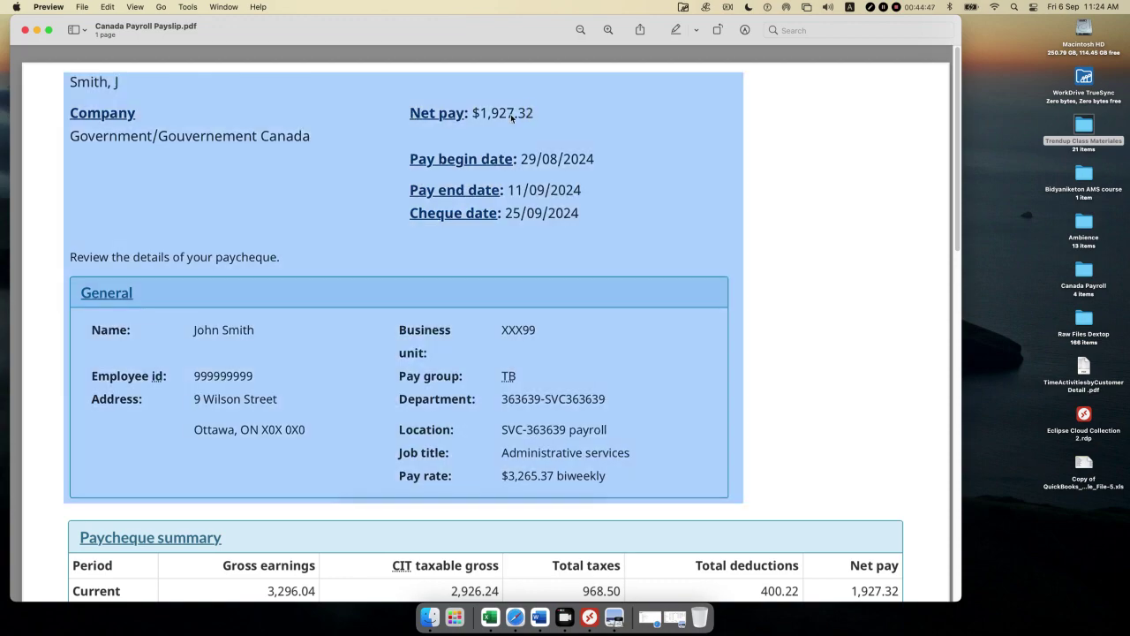
pyautogui.click(472, 138)
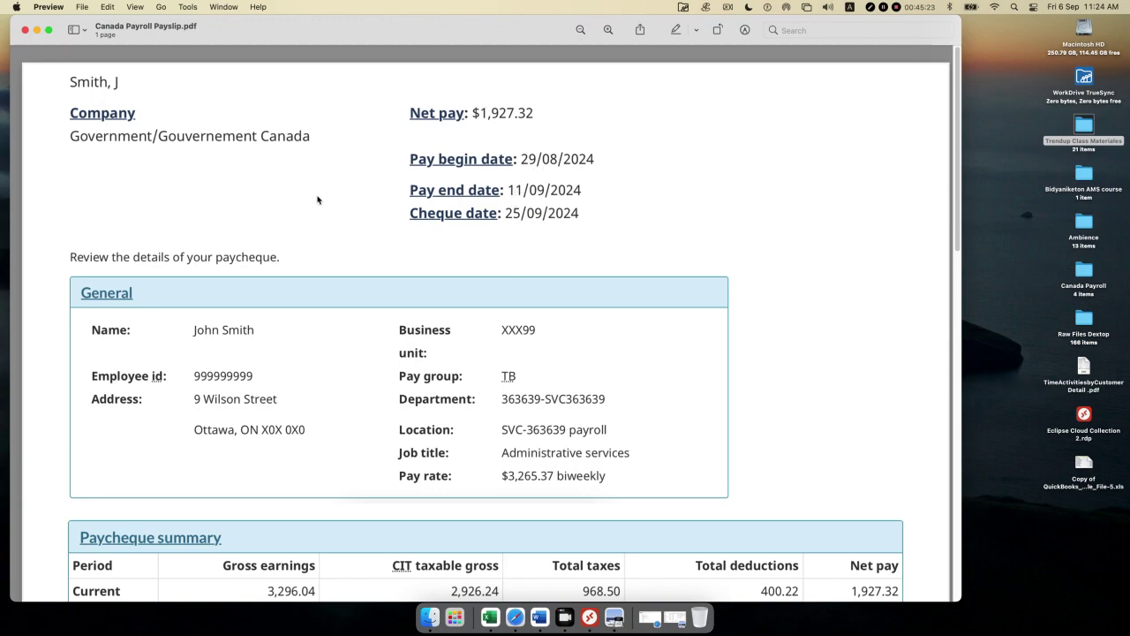
pyautogui.scroll(-1, 318, 203)
pyautogui.scroll(-5, 298, 228)
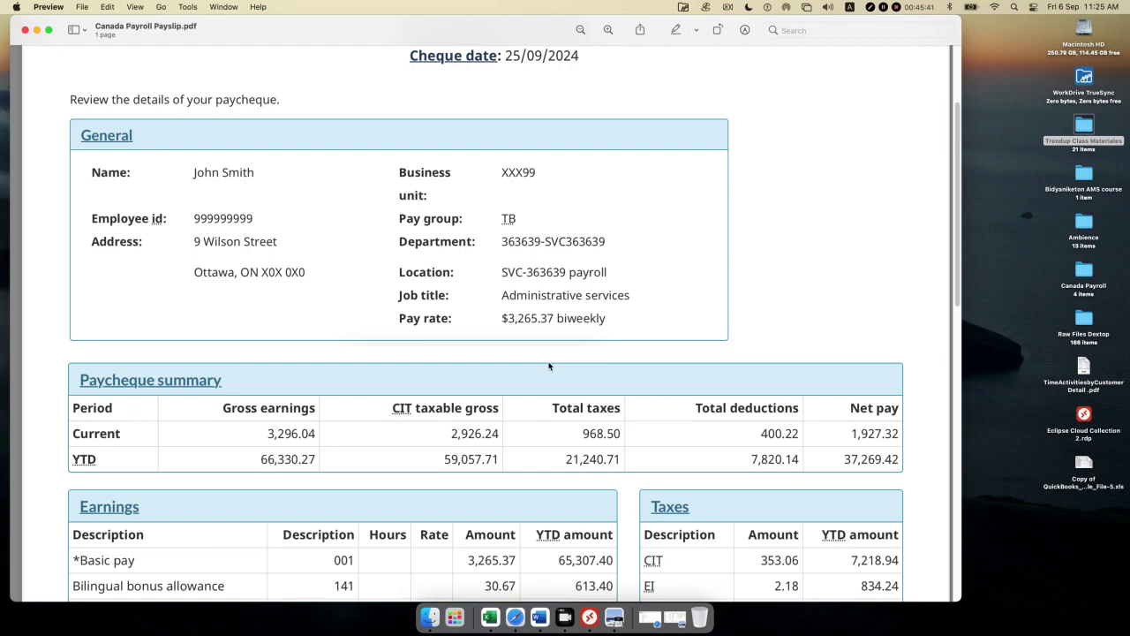
pyautogui.scroll(3, 548, 366)
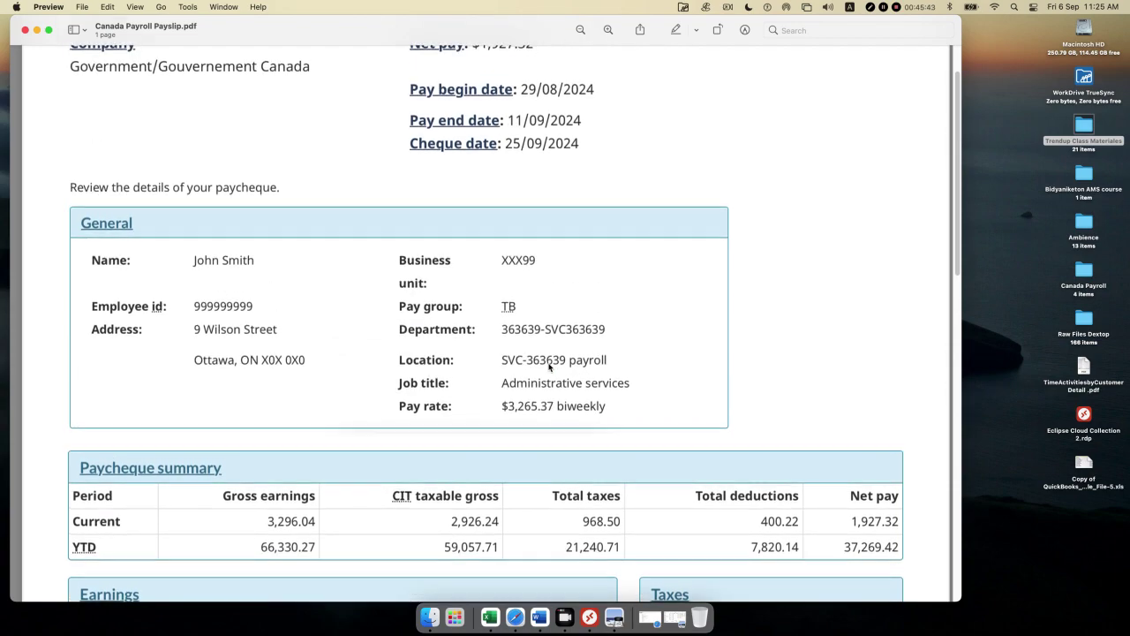
pyautogui.scroll(2, 549, 366)
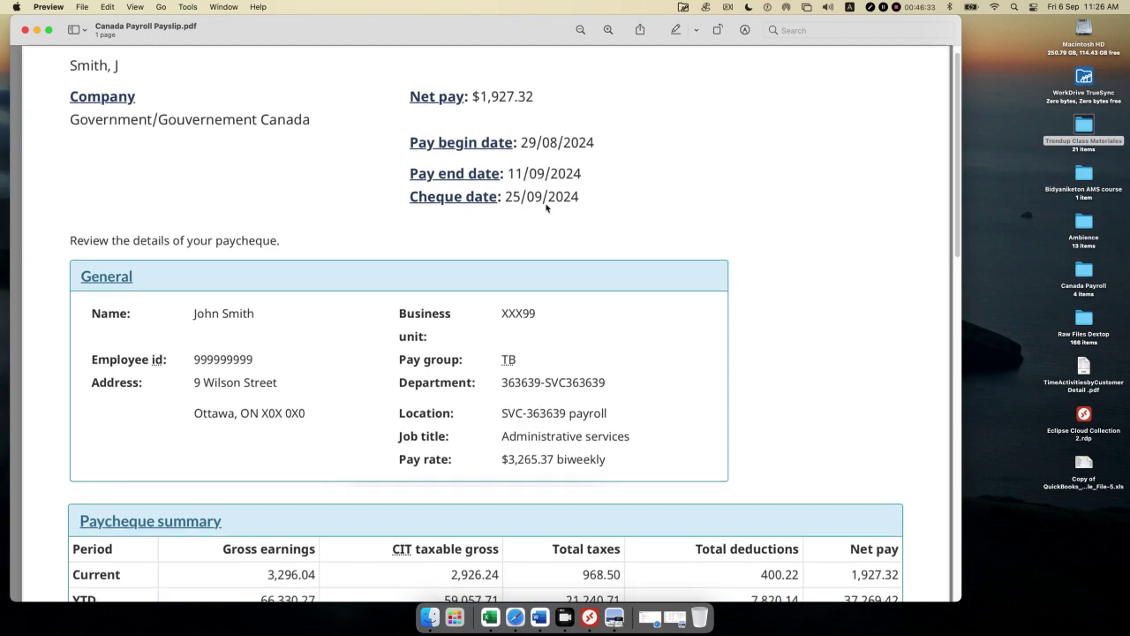
pyautogui.scroll(-1, 545, 202)
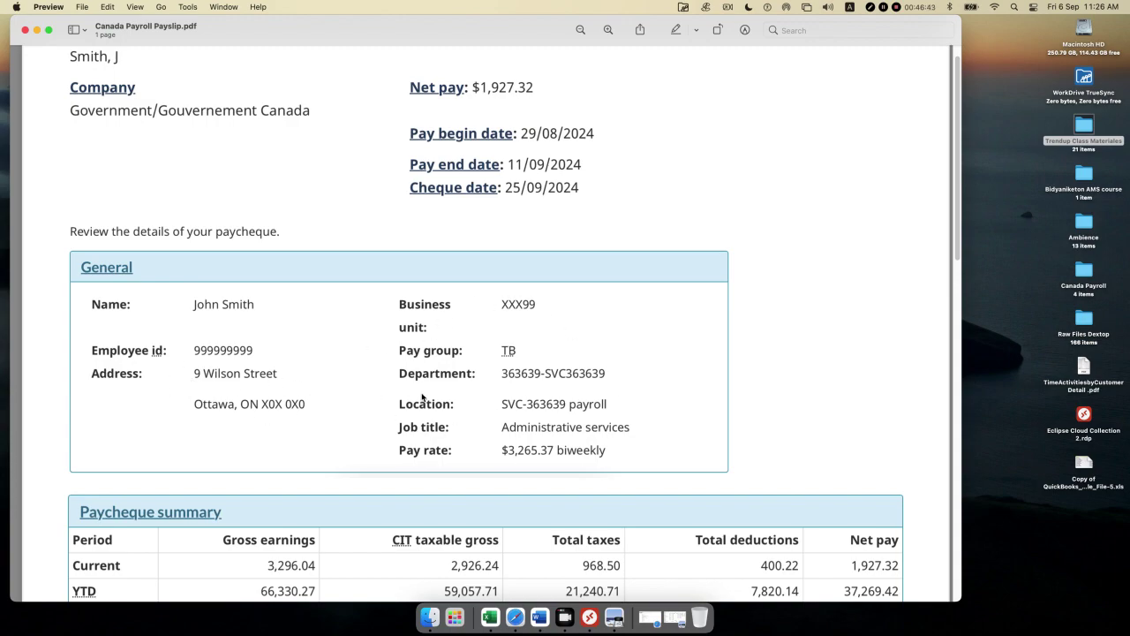
# Review the payslip's net pay against the paycheque summary, and survey the earnings, taxes, deductions and employer paid benefits sections.
pyautogui.scroll(-3, 422, 397)
pyautogui.scroll(-5, 422, 397)
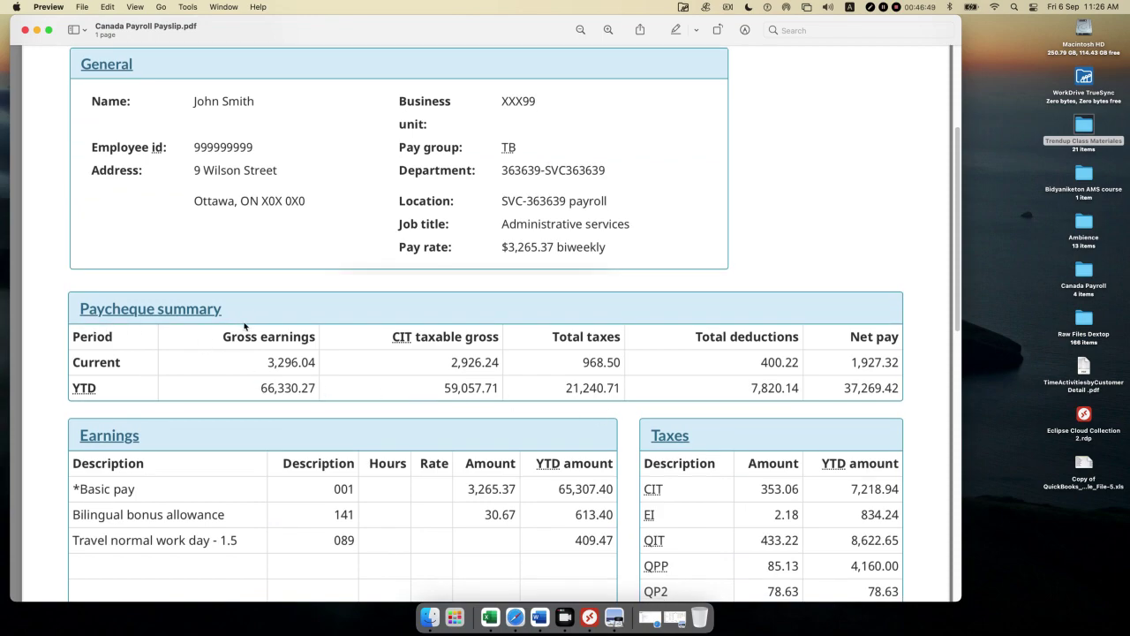
pyautogui.scroll(8, 466, 286)
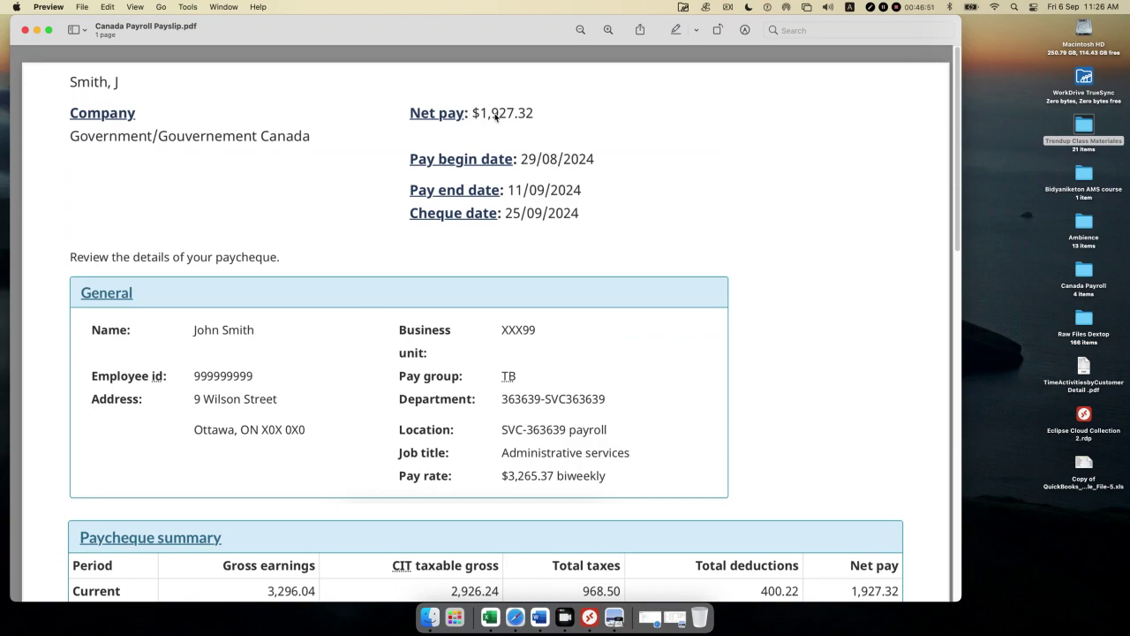
pyautogui.scroll(-7, 535, 133)
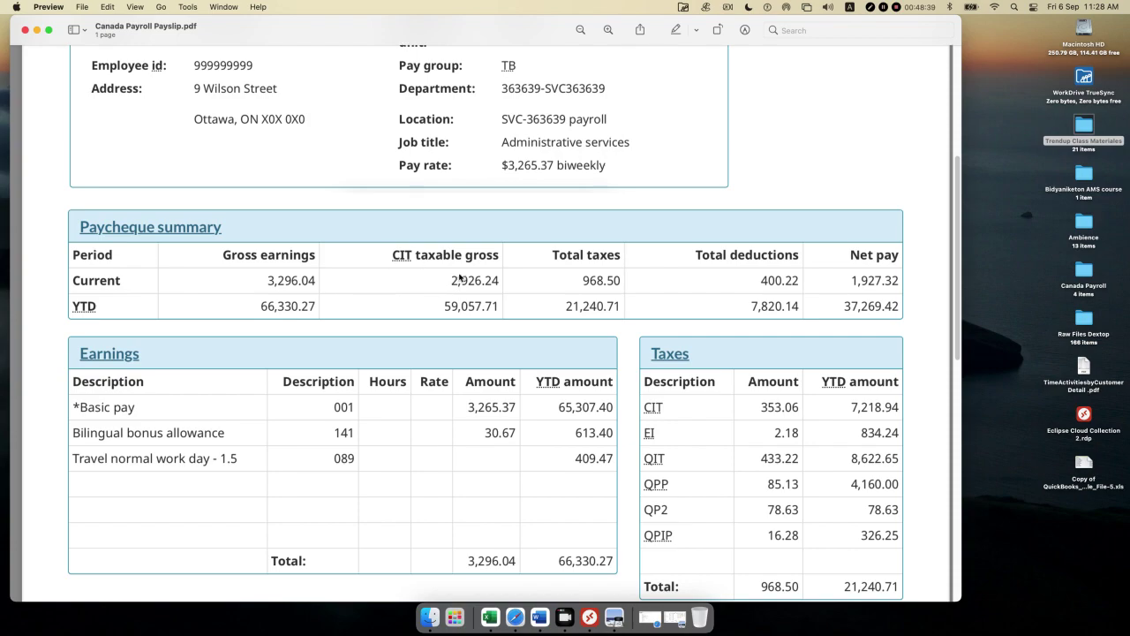
pyautogui.scroll(-5, 446, 315)
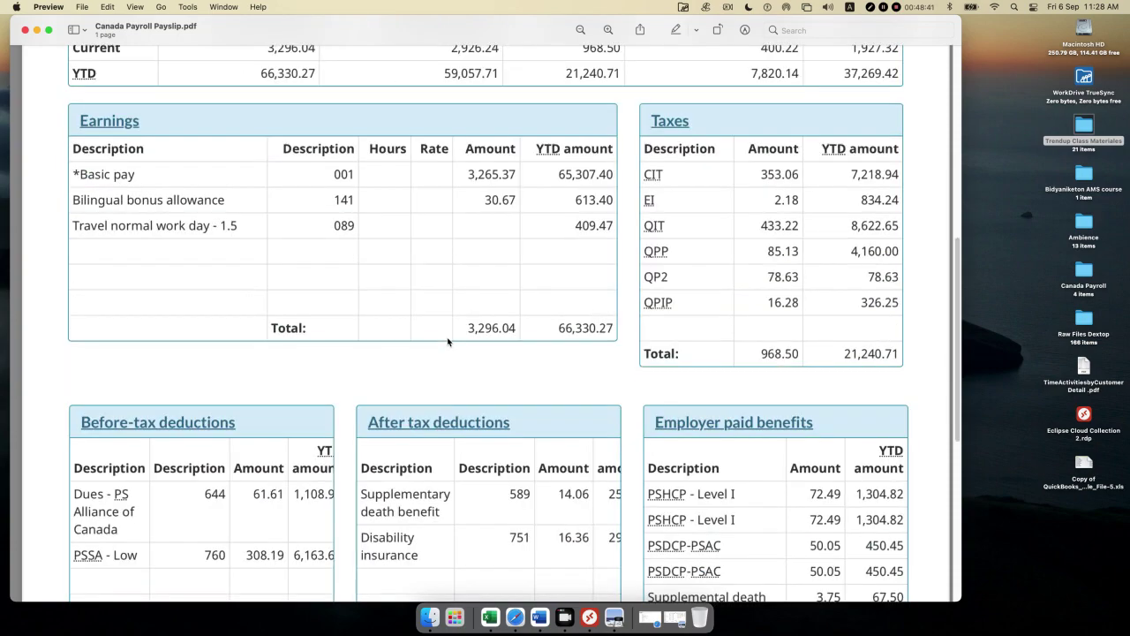
pyautogui.scroll(-2, 447, 340)
pyautogui.scroll(3, 433, 431)
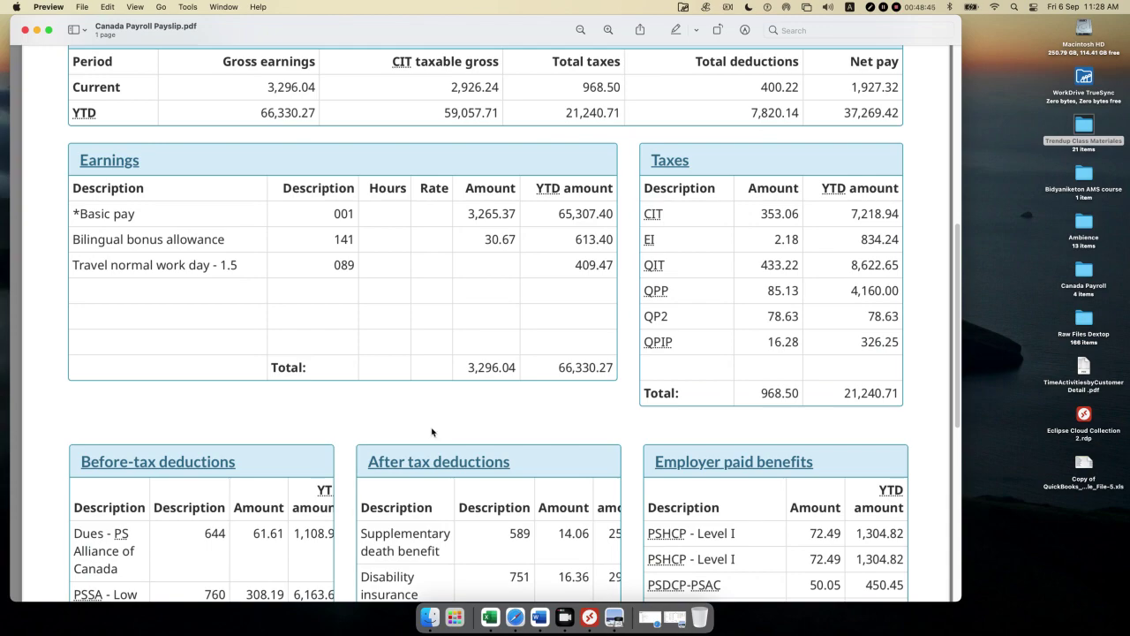
pyautogui.scroll(1, 442, 406)
pyautogui.scroll(1, 525, 269)
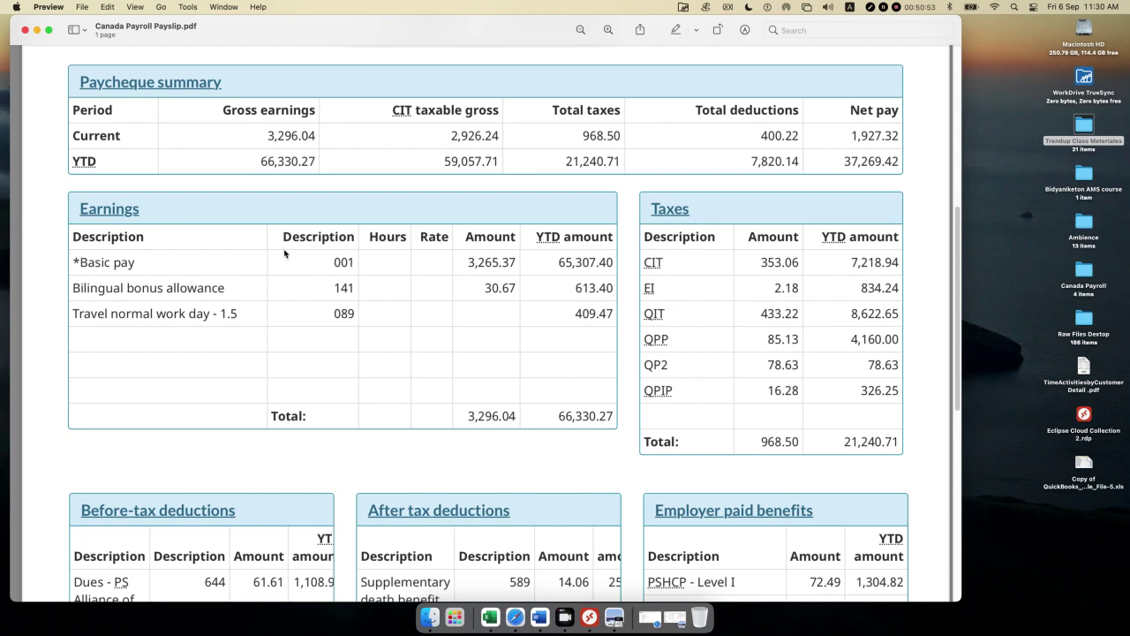
# Examine the basic pay and bilingual bonus allowance lines in the Earnings table alongside the biweekly pay rate and paycheque summary.
pyautogui.click(351, 262)
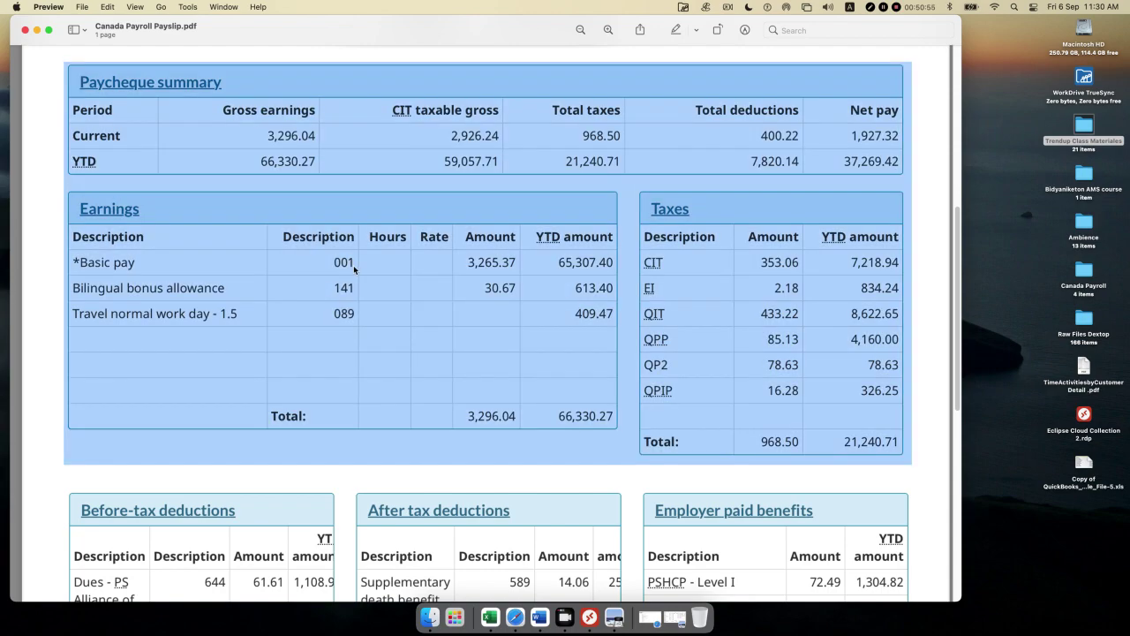
pyautogui.click(353, 266)
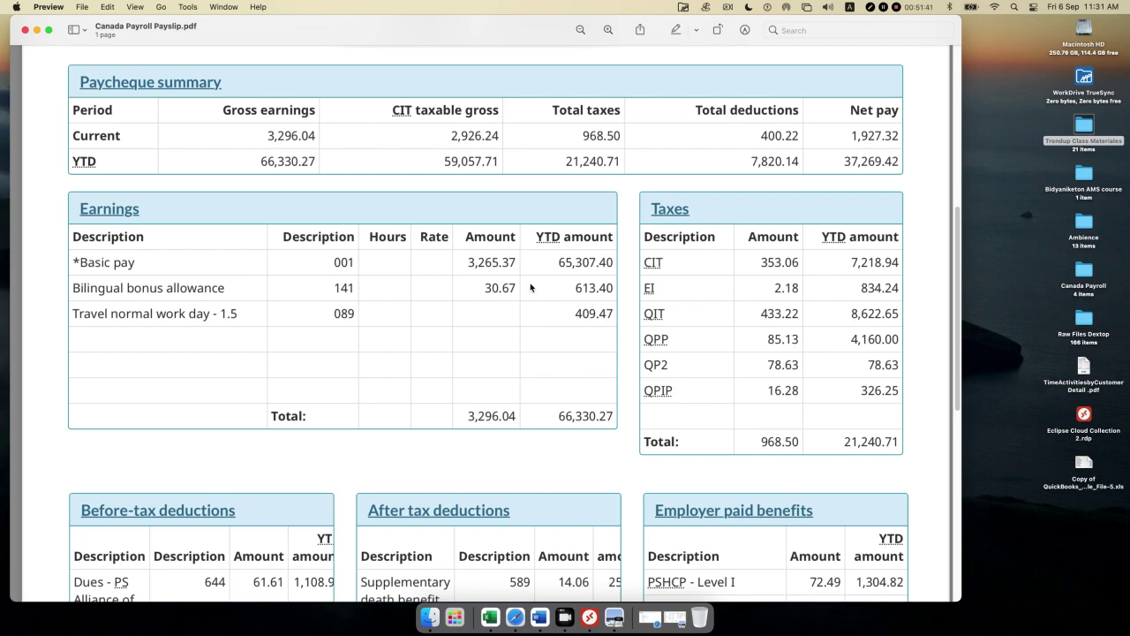
pyautogui.scroll(5, 517, 298)
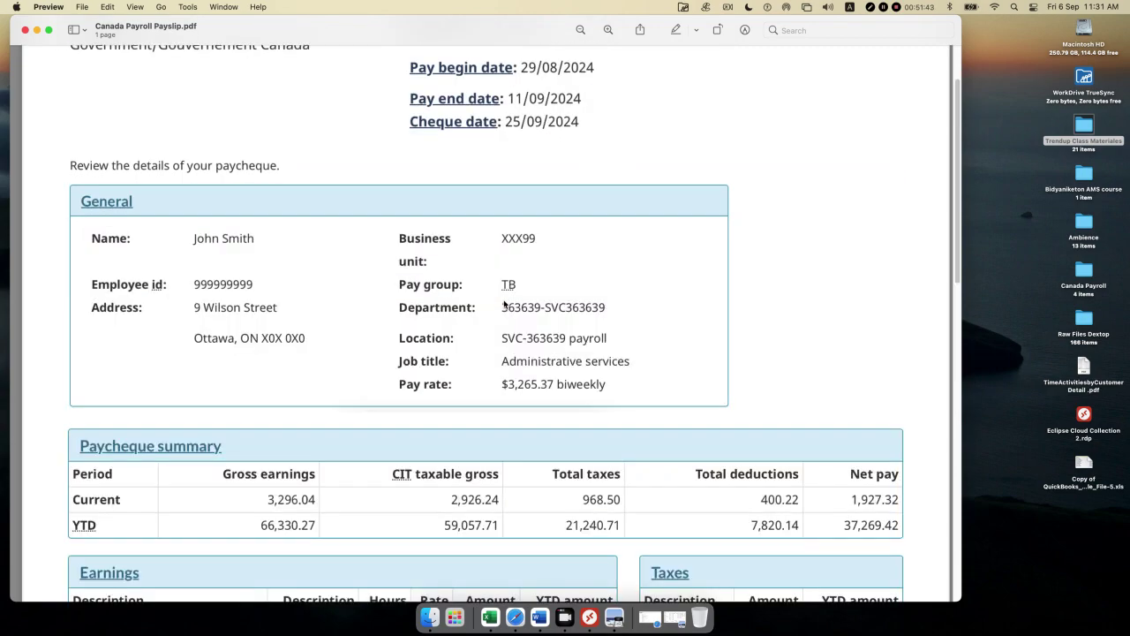
pyautogui.scroll(-5, 504, 304)
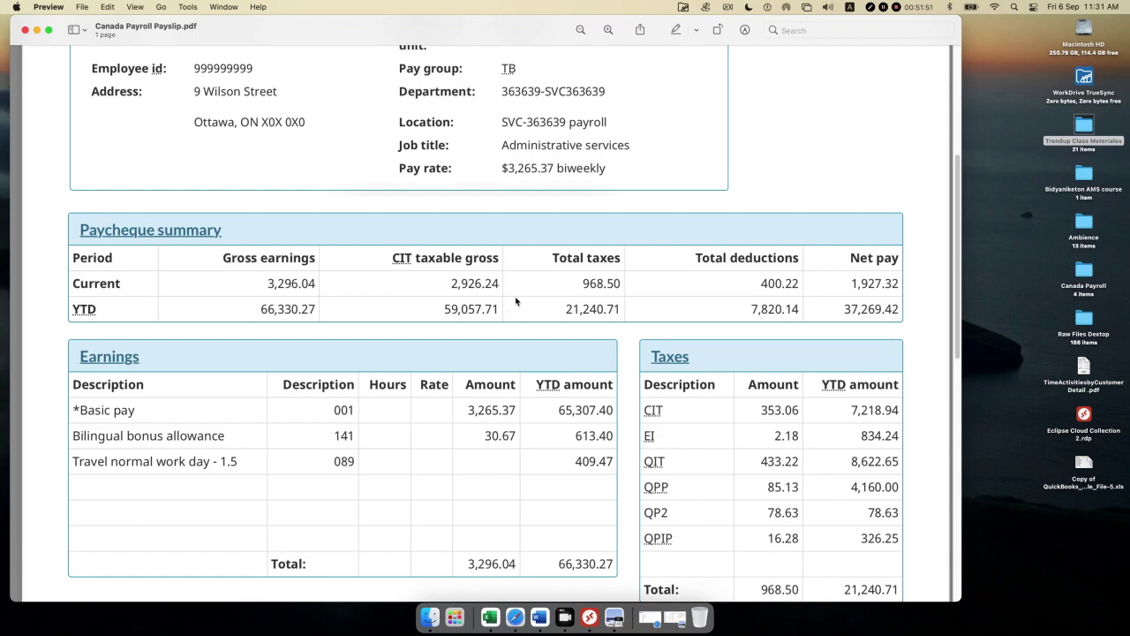
pyautogui.scroll(-2, 612, 320)
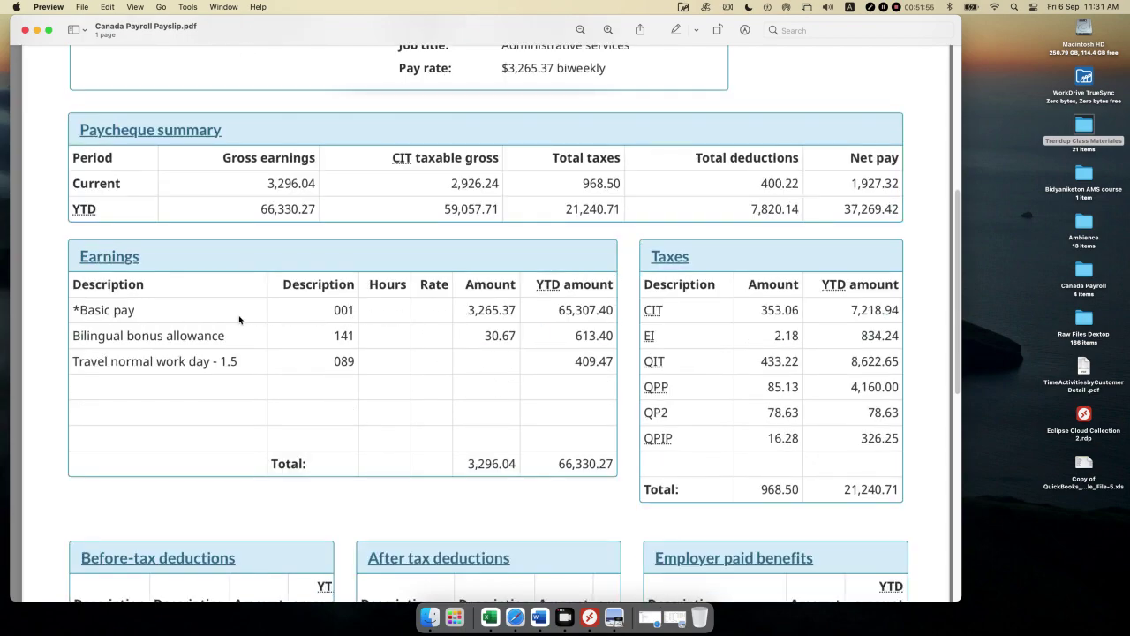
pyautogui.click(513, 311)
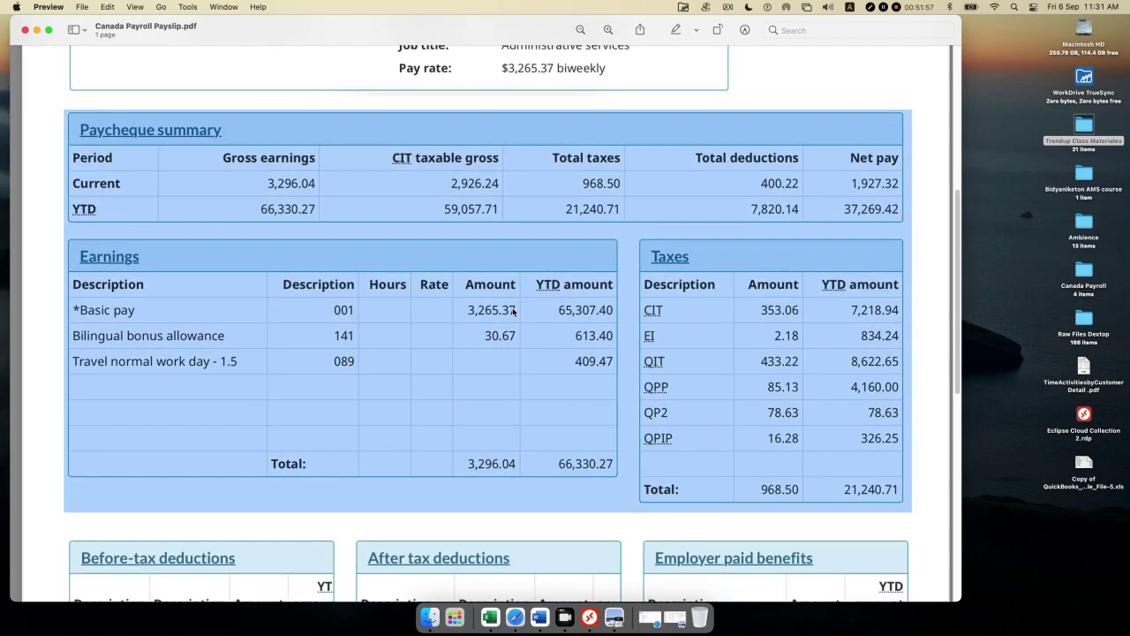
pyautogui.click(485, 342)
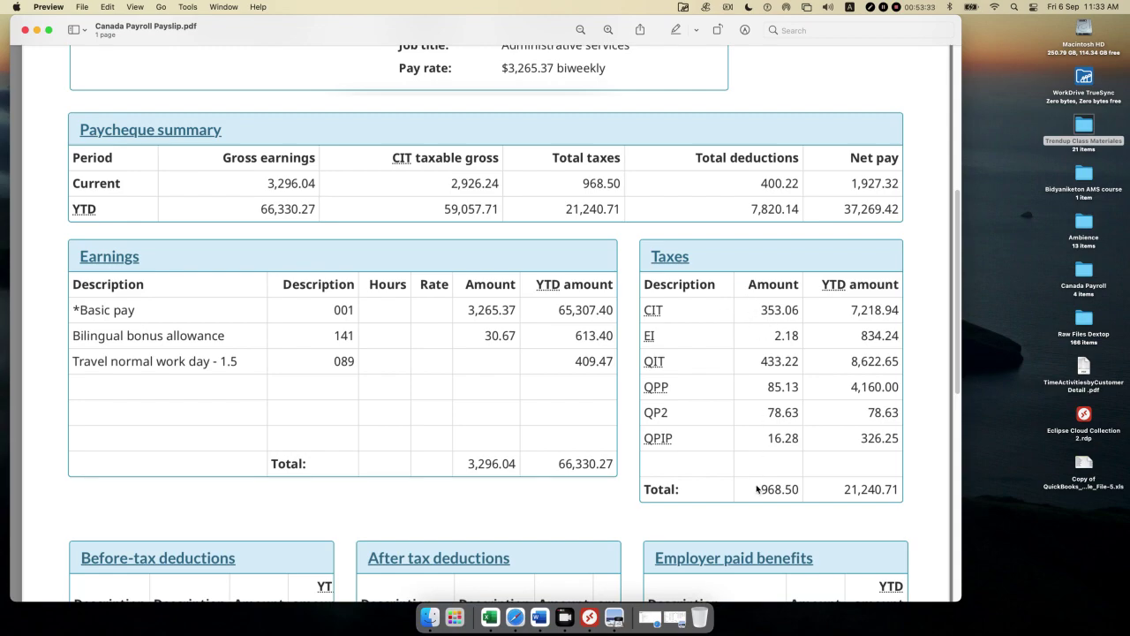
# Compare the Taxes table's total with total taxes in the paycheque summary, and read the individual CIT, EI, QIT, QPP, QP2 and QPIP lines.
pyautogui.moveTo(762, 491); pyautogui.dragTo(798, 493)
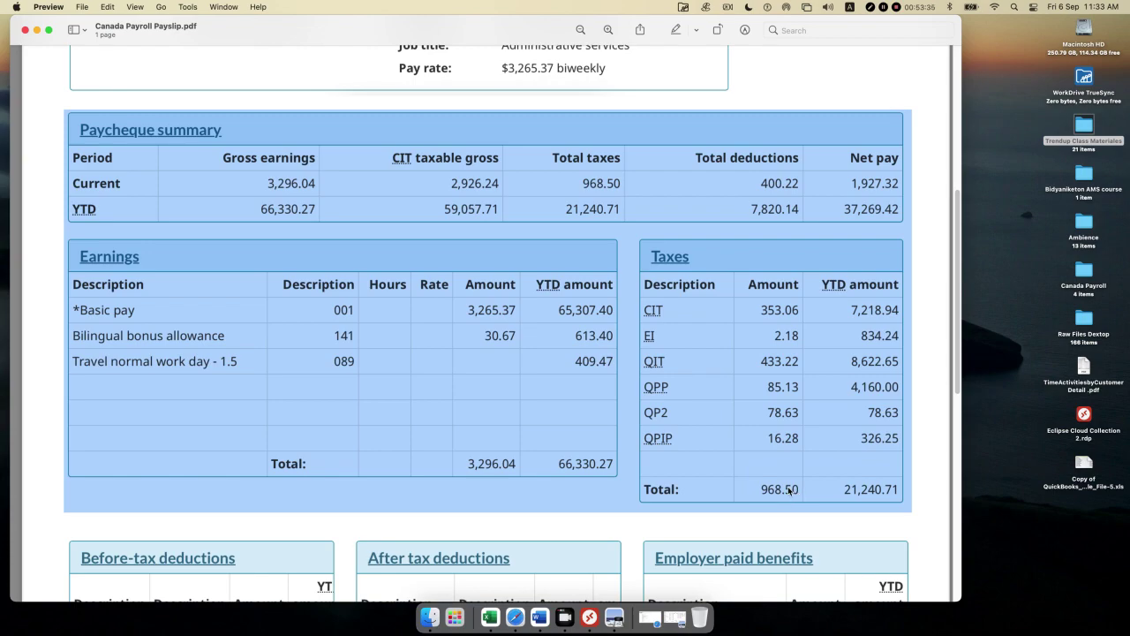
pyautogui.click(589, 184)
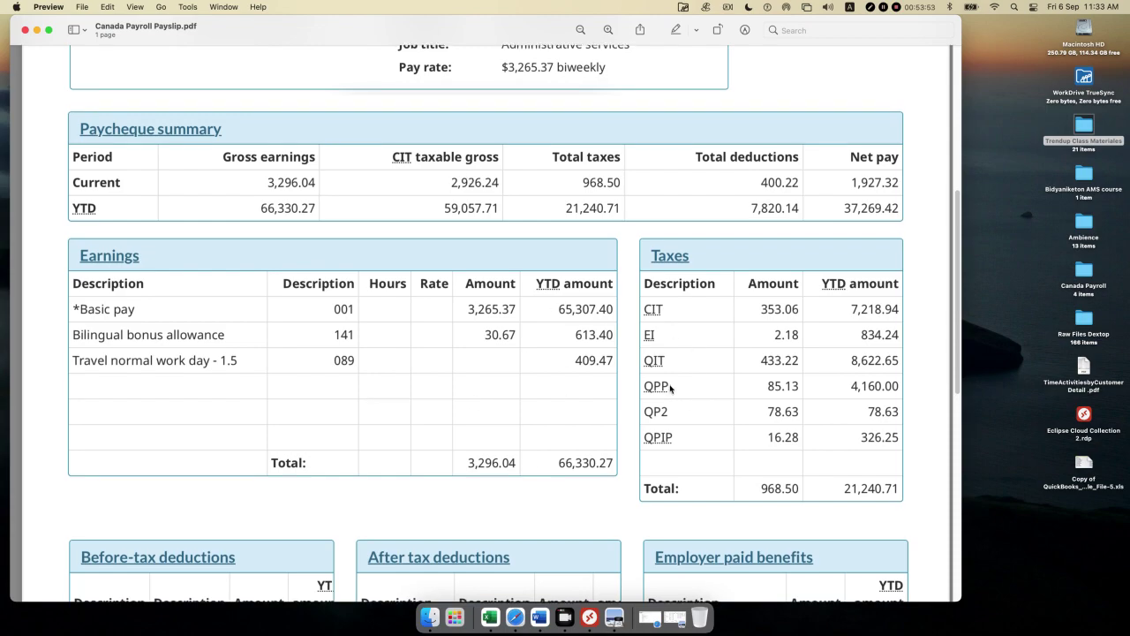
pyautogui.scroll(-1, 671, 390)
pyautogui.scroll(-5, 669, 388)
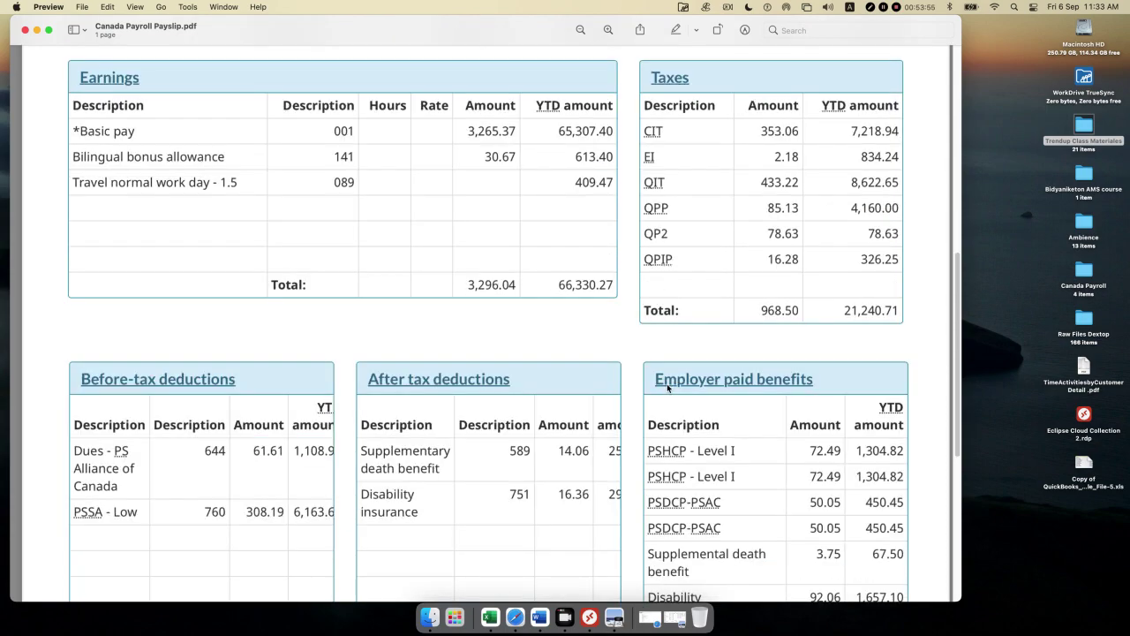
pyautogui.scroll(8, 662, 411)
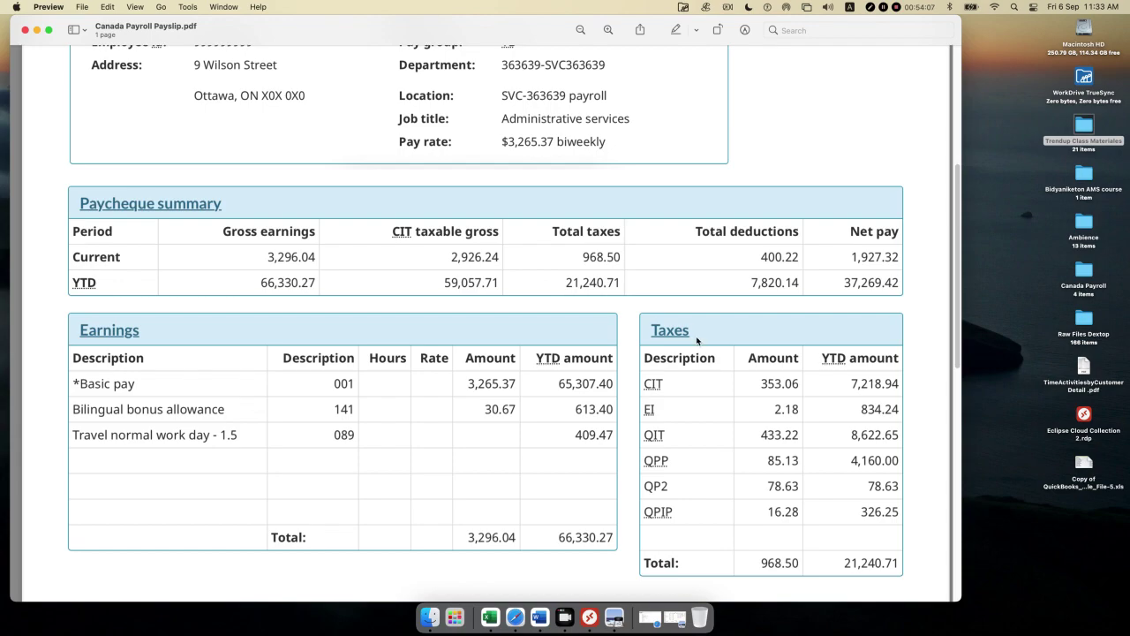
pyautogui.scroll(-1, 696, 340)
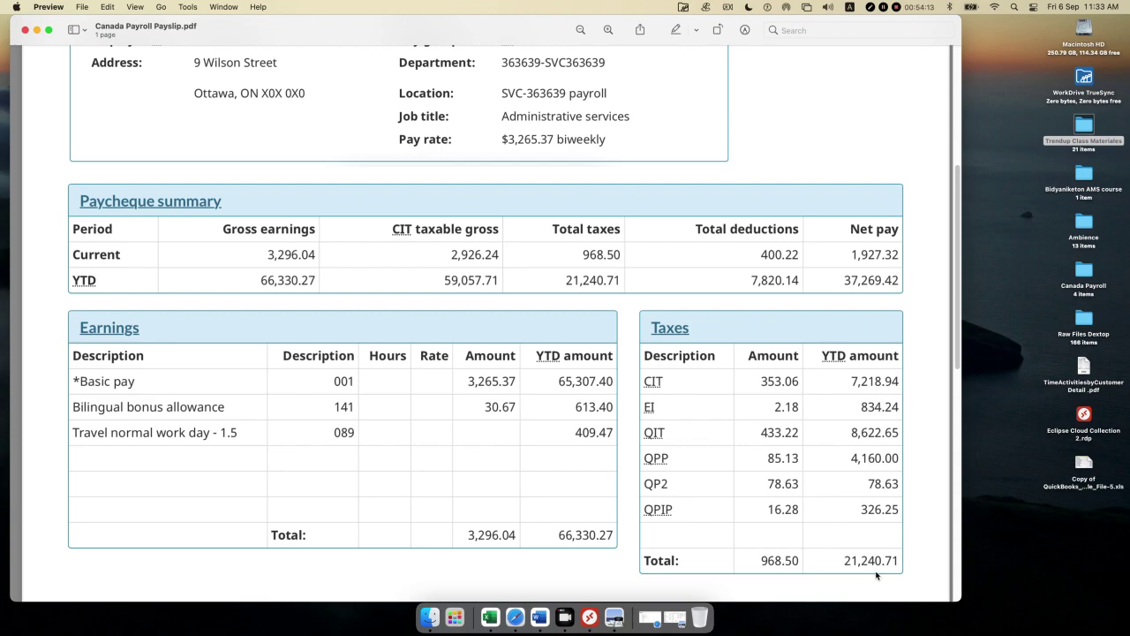
pyautogui.scroll(-2, 856, 504)
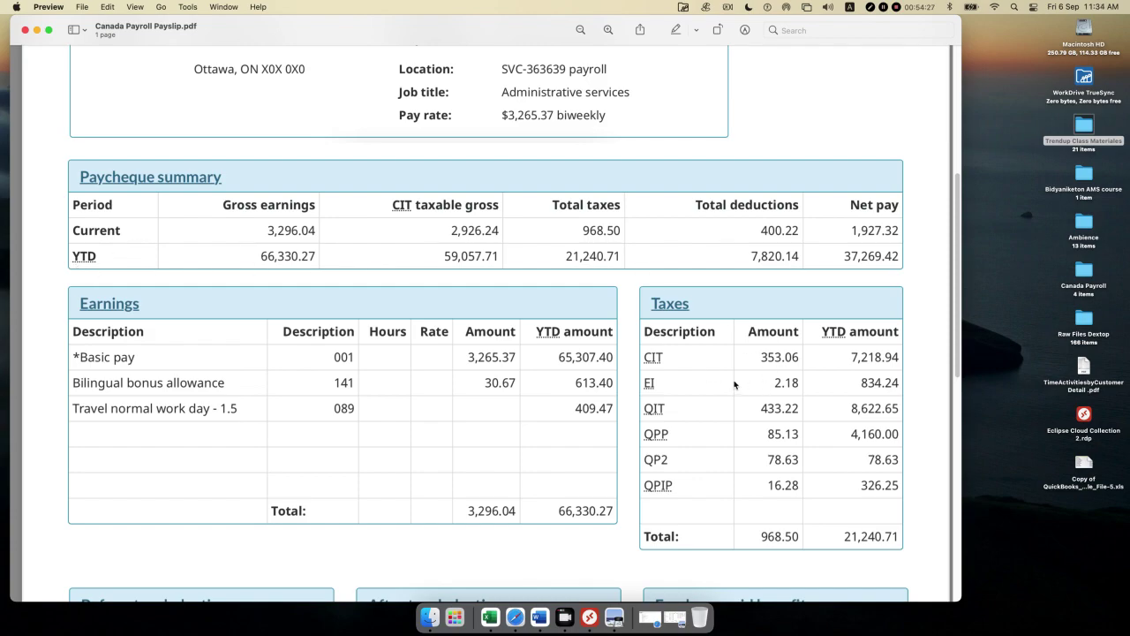
pyautogui.scroll(-1, 765, 424)
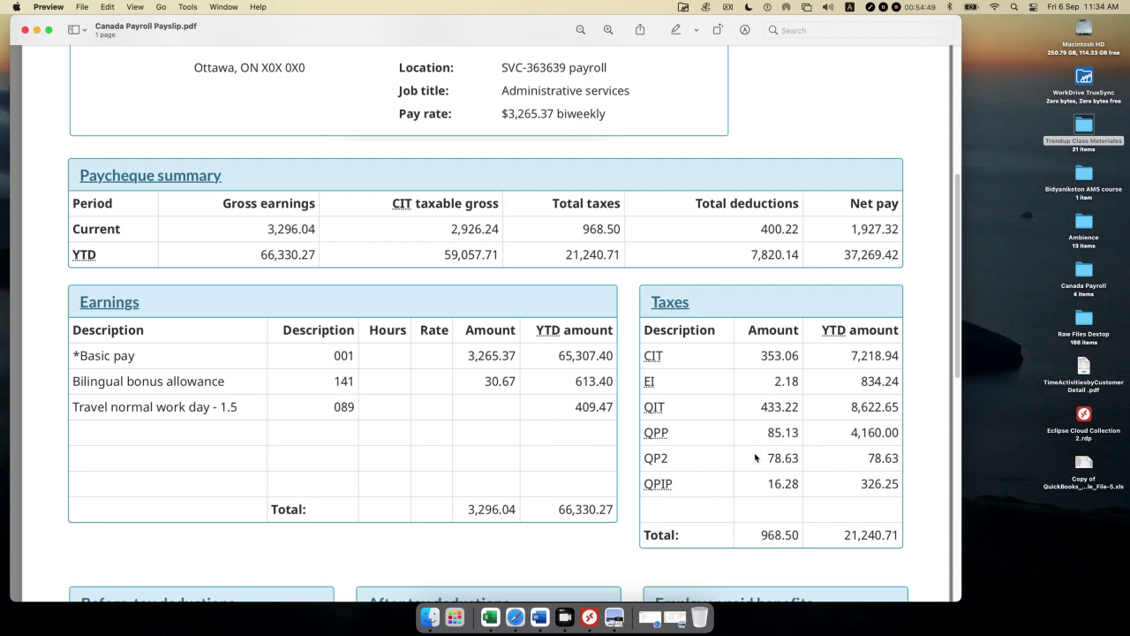
# Check total deductions in the paycheque summary against the before-tax and after-tax deduction tables.
pyautogui.scroll(-5, 755, 457)
pyautogui.scroll(4, 754, 456)
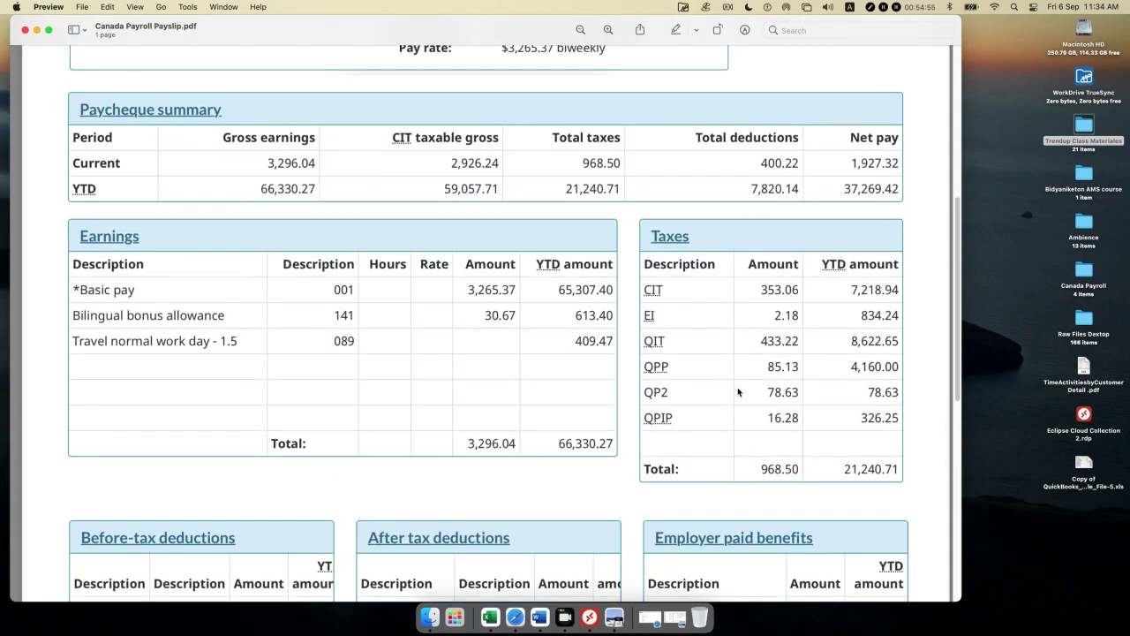
pyautogui.scroll(-8, 738, 392)
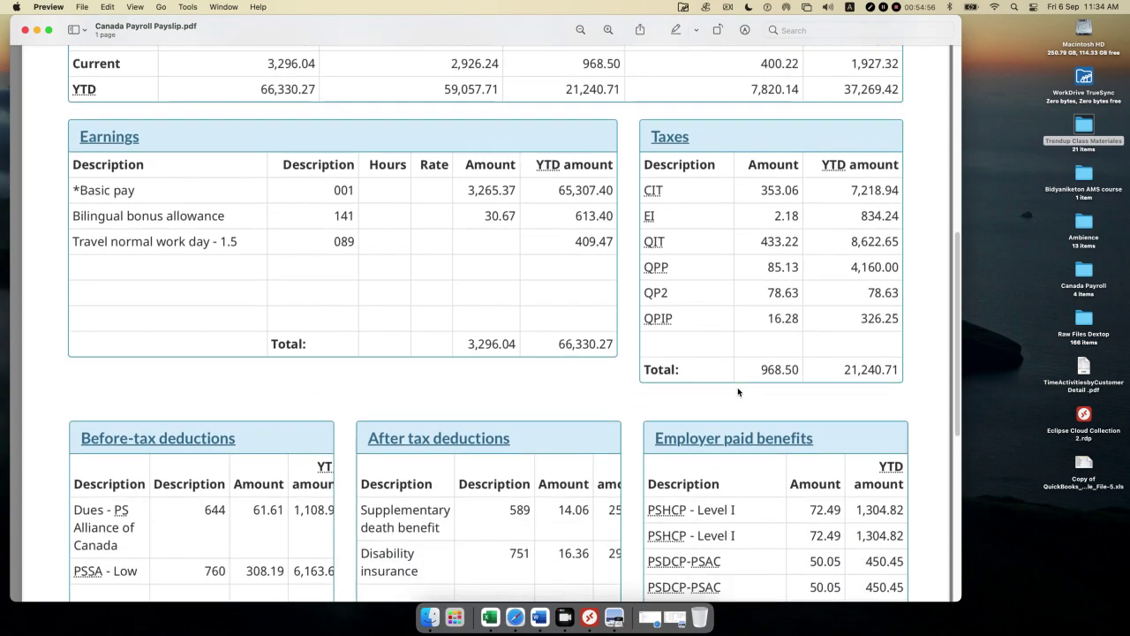
pyautogui.scroll(8, 738, 391)
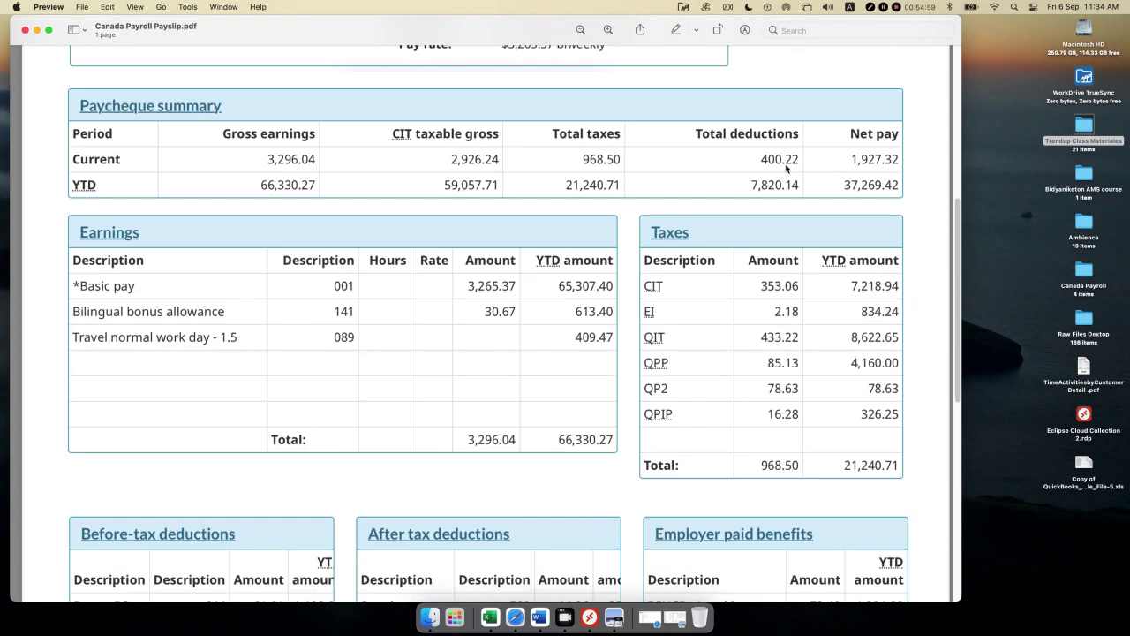
pyautogui.scroll(-10, 676, 320)
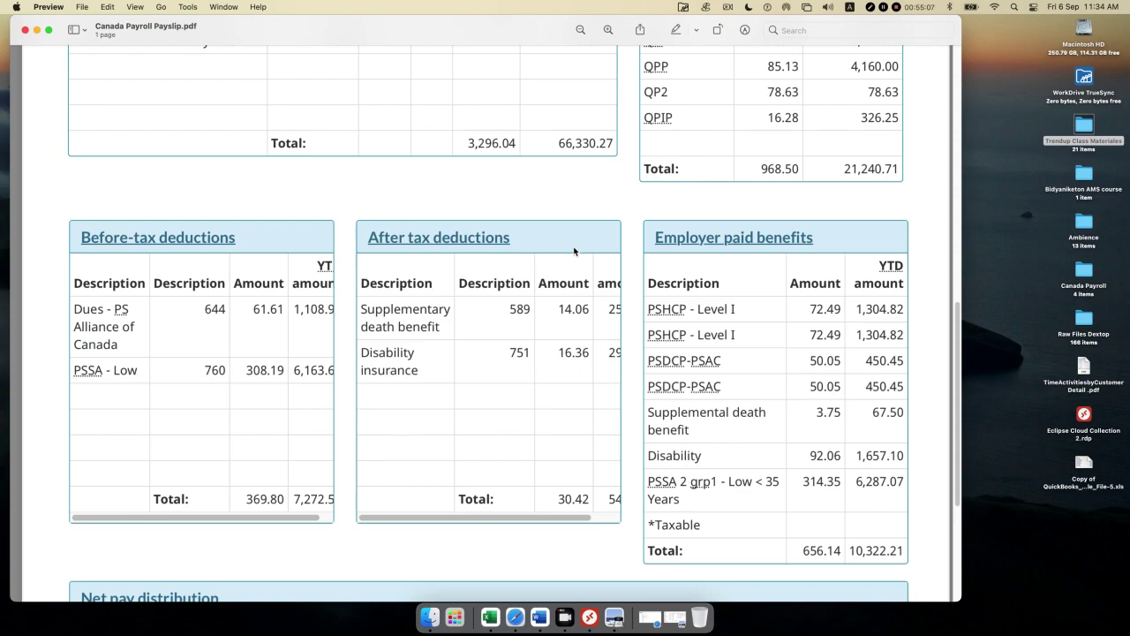
pyautogui.scroll(3, 494, 300)
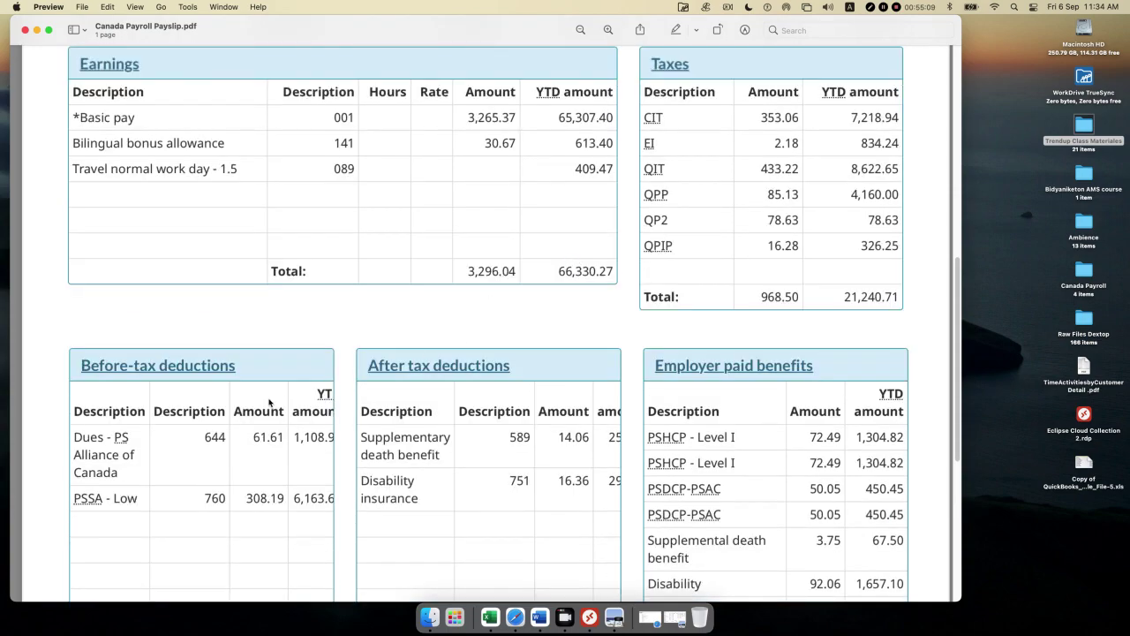
pyautogui.scroll(10, 268, 397)
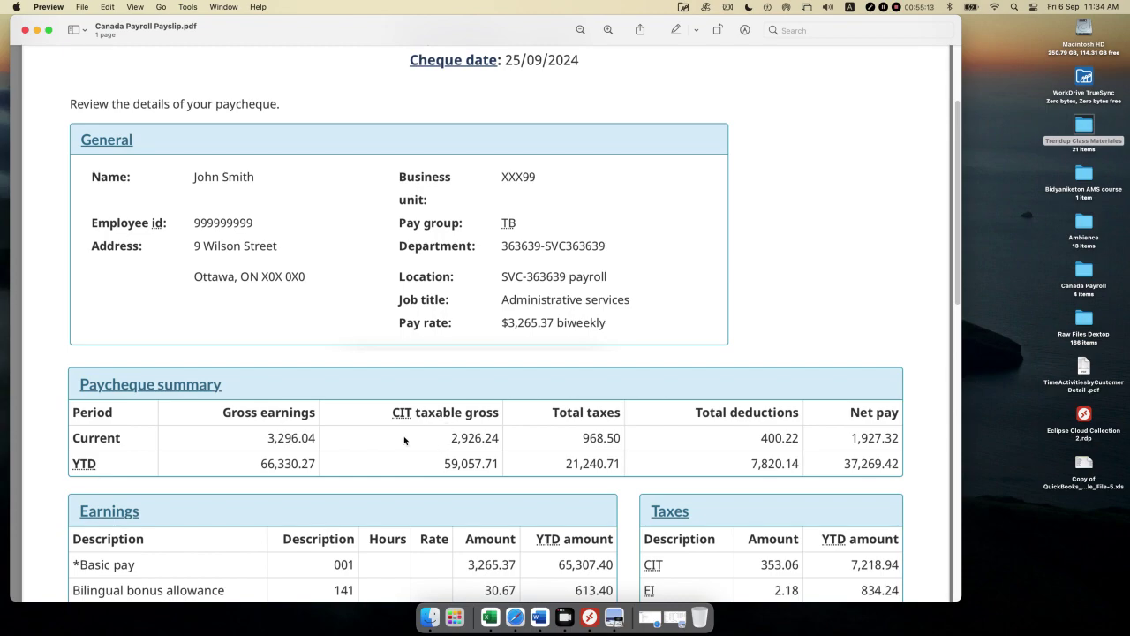
pyautogui.scroll(-1, 402, 436)
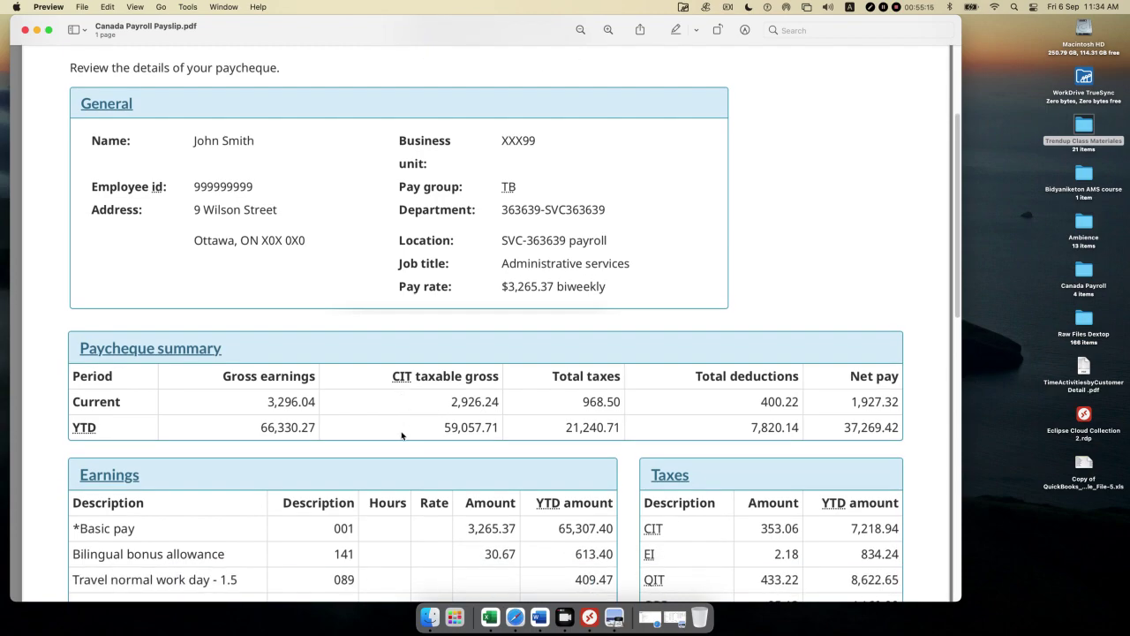
pyautogui.scroll(-10, 403, 436)
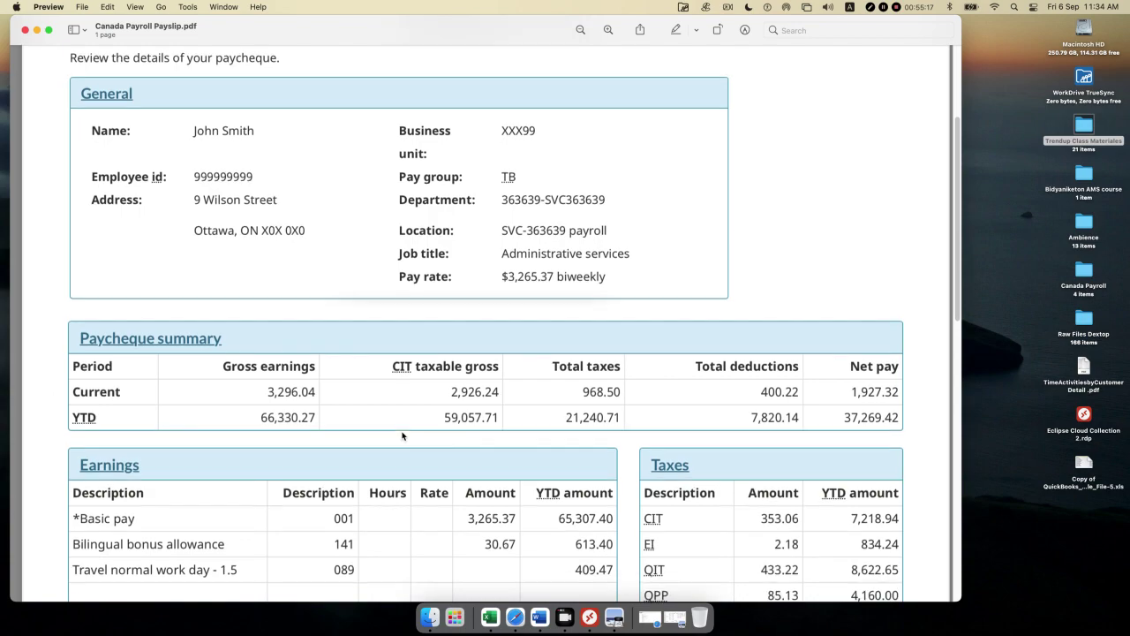
pyautogui.scroll(-3, 402, 433)
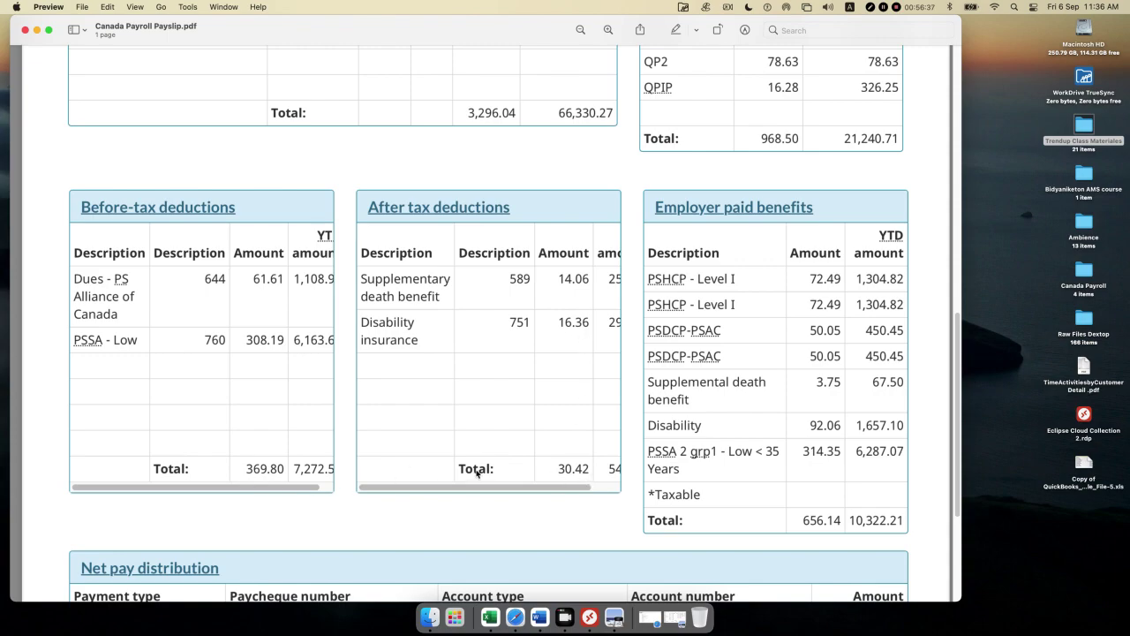
# Relate the summary and Taxes table to both deduction tables, and examine the employer paid benefits lines on the payslip.
pyautogui.scroll(5, 477, 472)
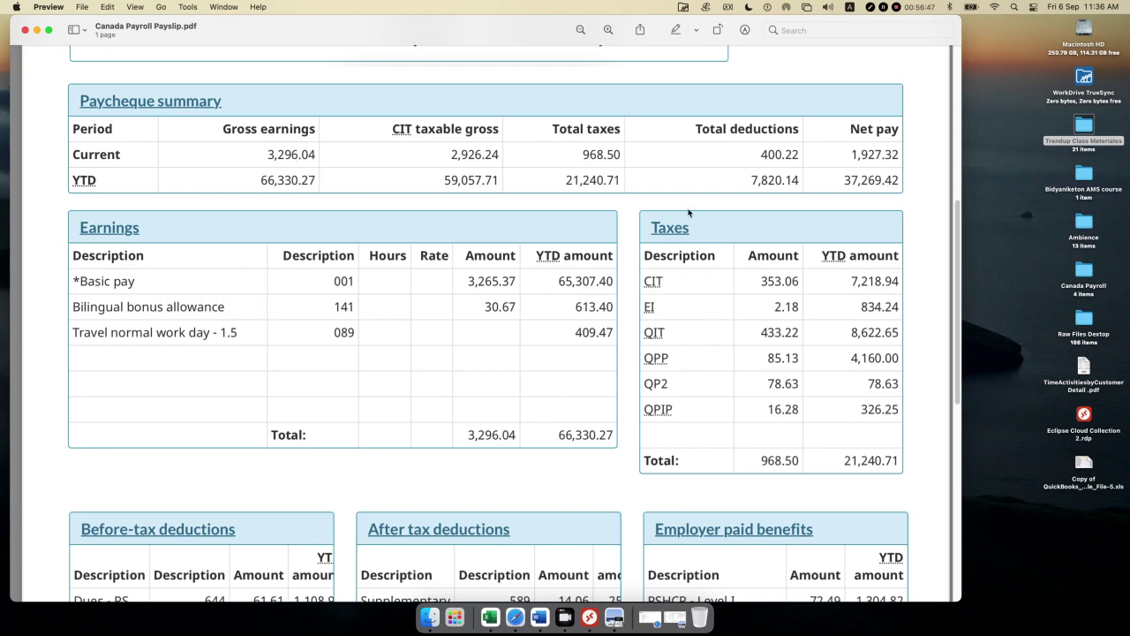
pyautogui.scroll(-1, 688, 212)
pyautogui.scroll(-4, 499, 417)
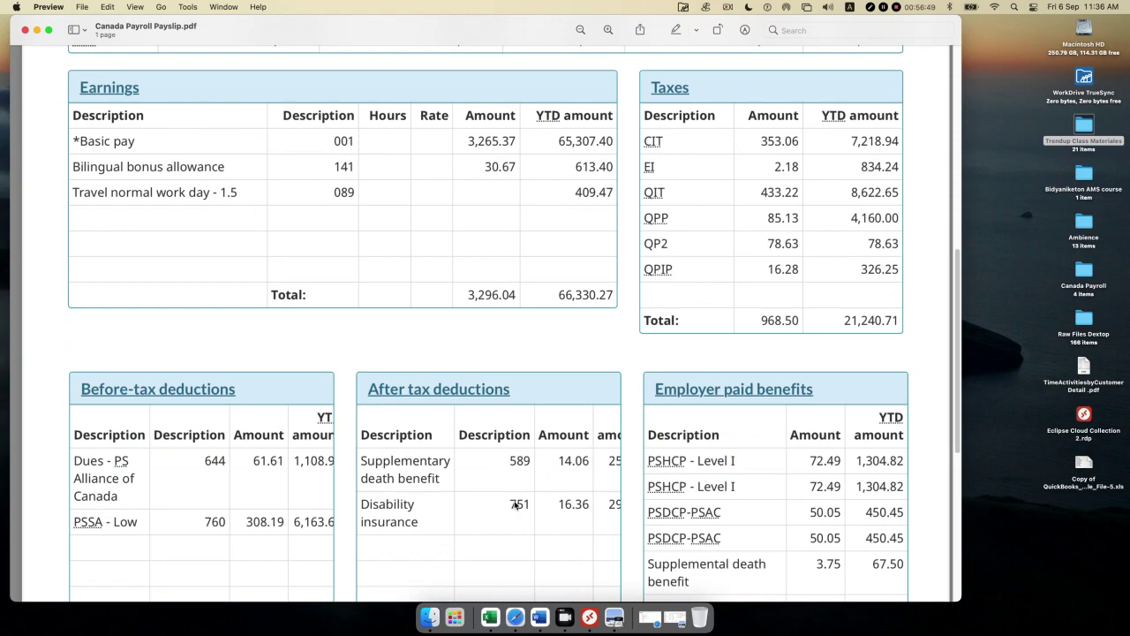
pyautogui.scroll(-1, 458, 439)
pyautogui.scroll(4, 600, 399)
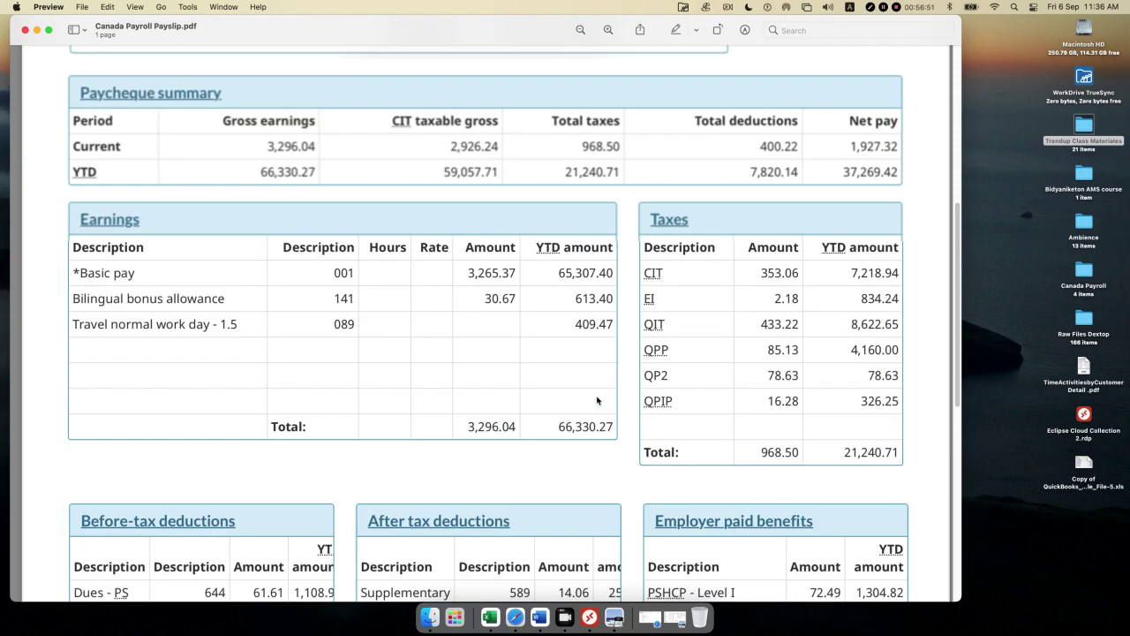
pyautogui.scroll(-5, 759, 450)
pyautogui.scroll(-1, 741, 386)
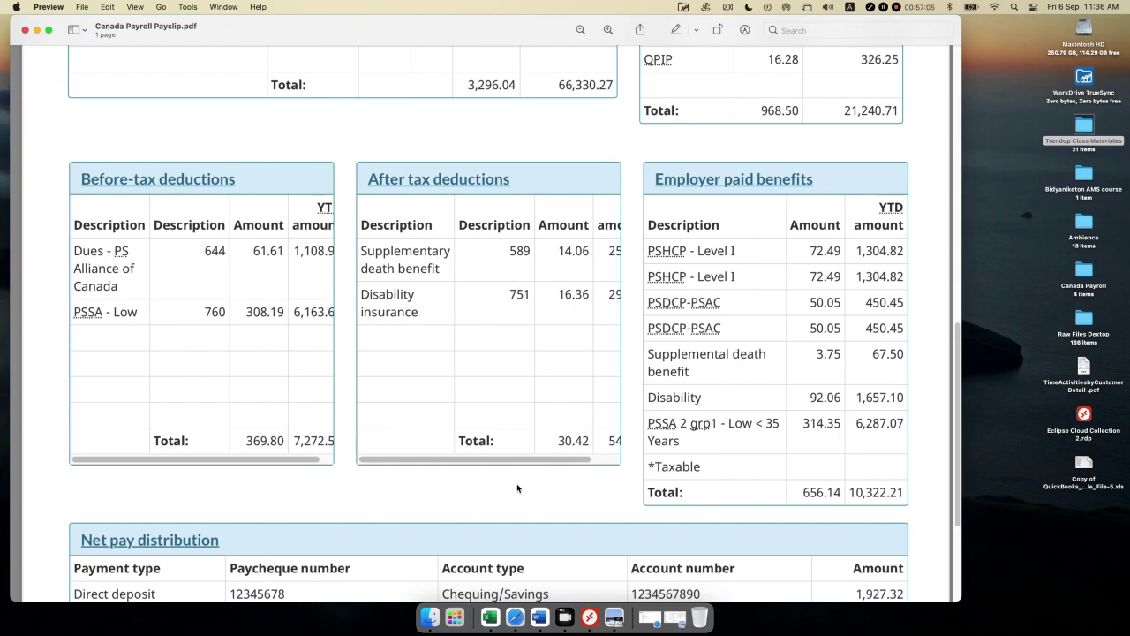
pyautogui.scroll(5, 348, 468)
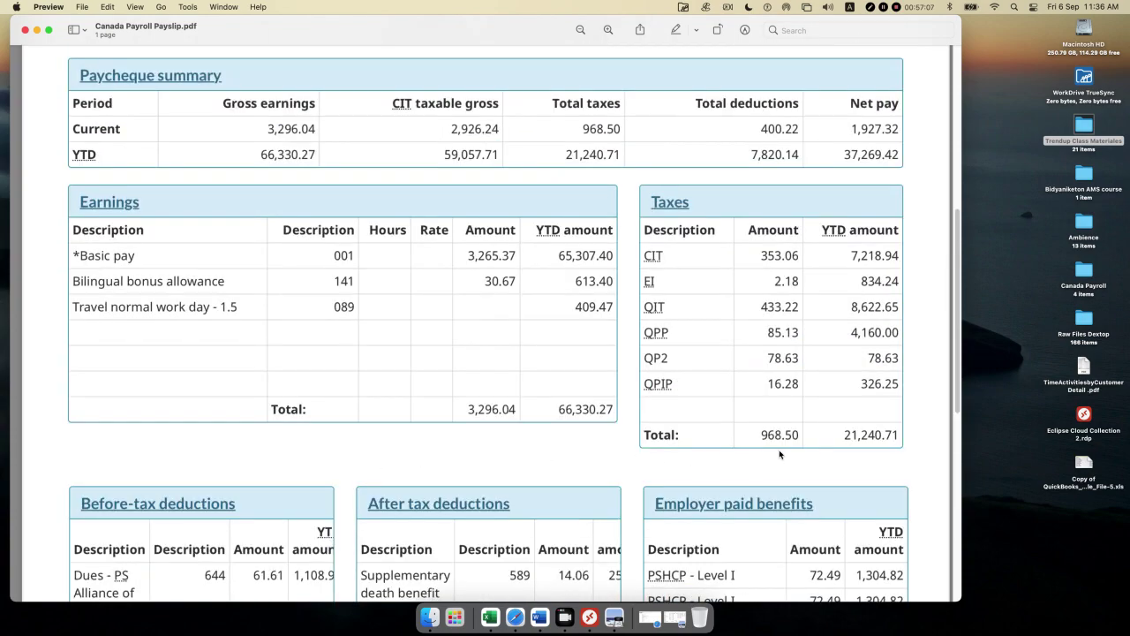
pyautogui.scroll(-4, 777, 454)
pyautogui.scroll(-2, 773, 455)
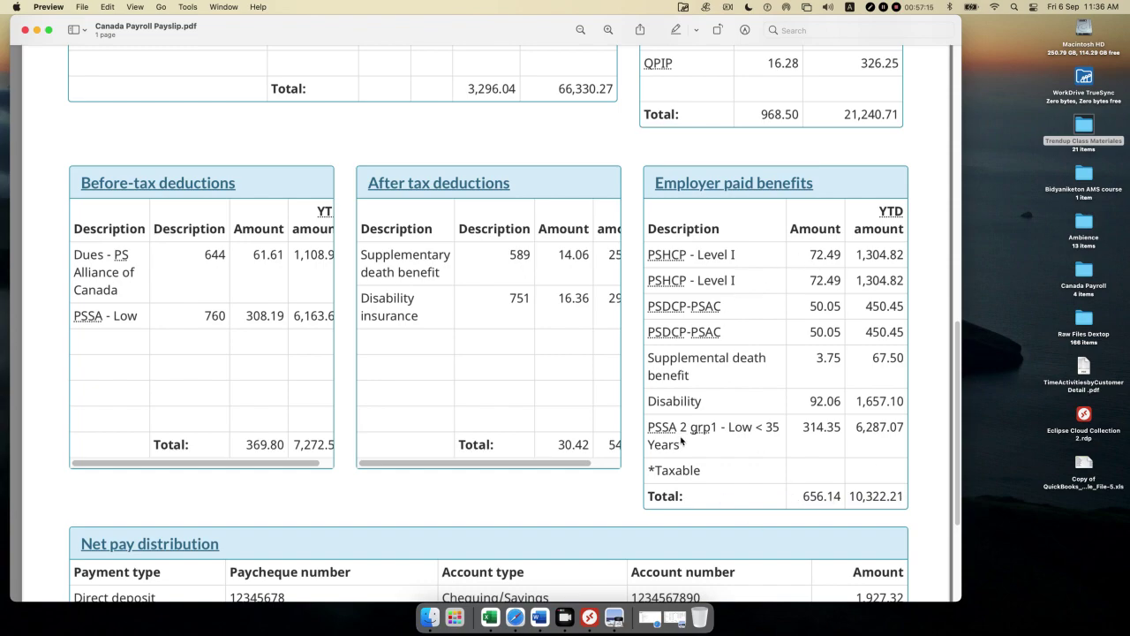
# Examine the direct deposit line in the Net pay distribution table and compare its amount with net pay in the paycheque summary.
pyautogui.scroll(-2, 680, 437)
pyautogui.scroll(-1, 618, 446)
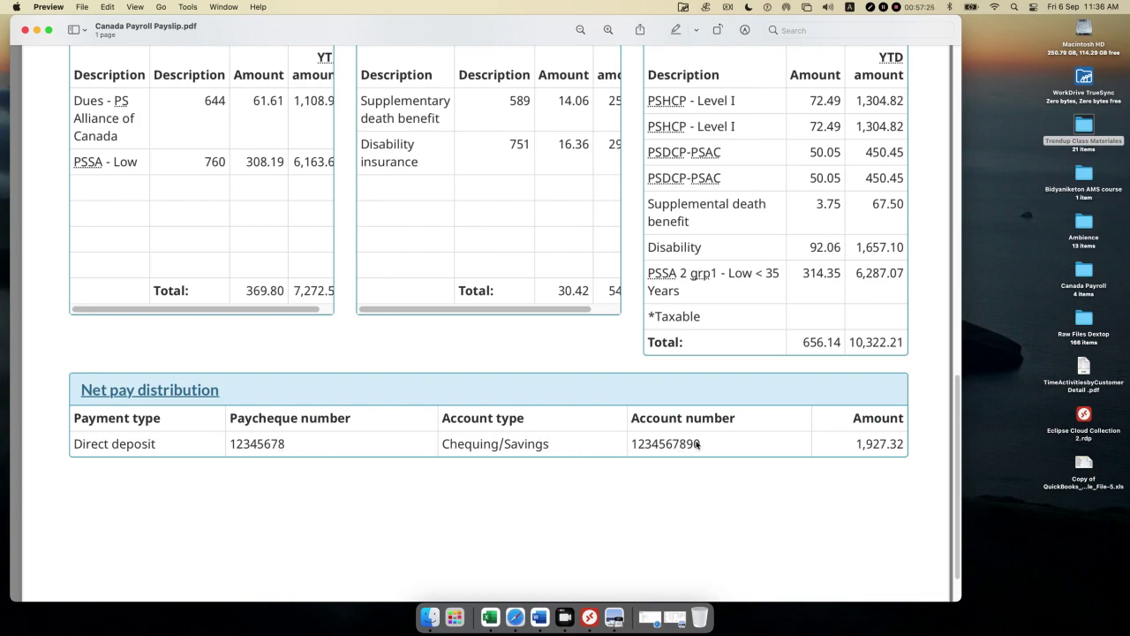
pyautogui.moveTo(853, 445); pyautogui.dragTo(897, 444)
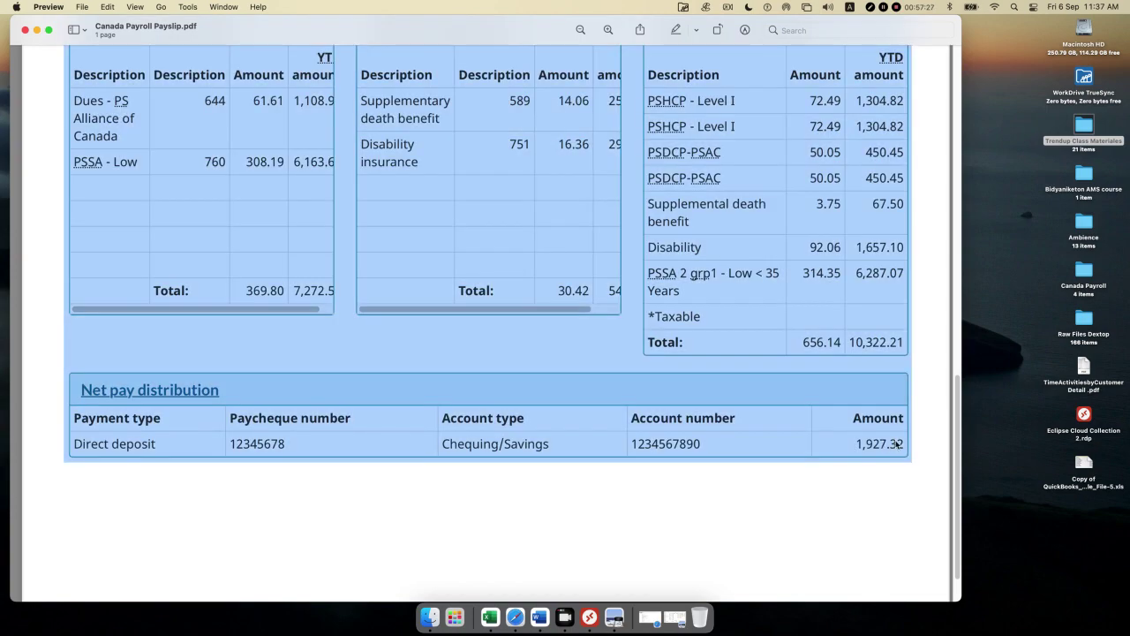
pyautogui.click(886, 447)
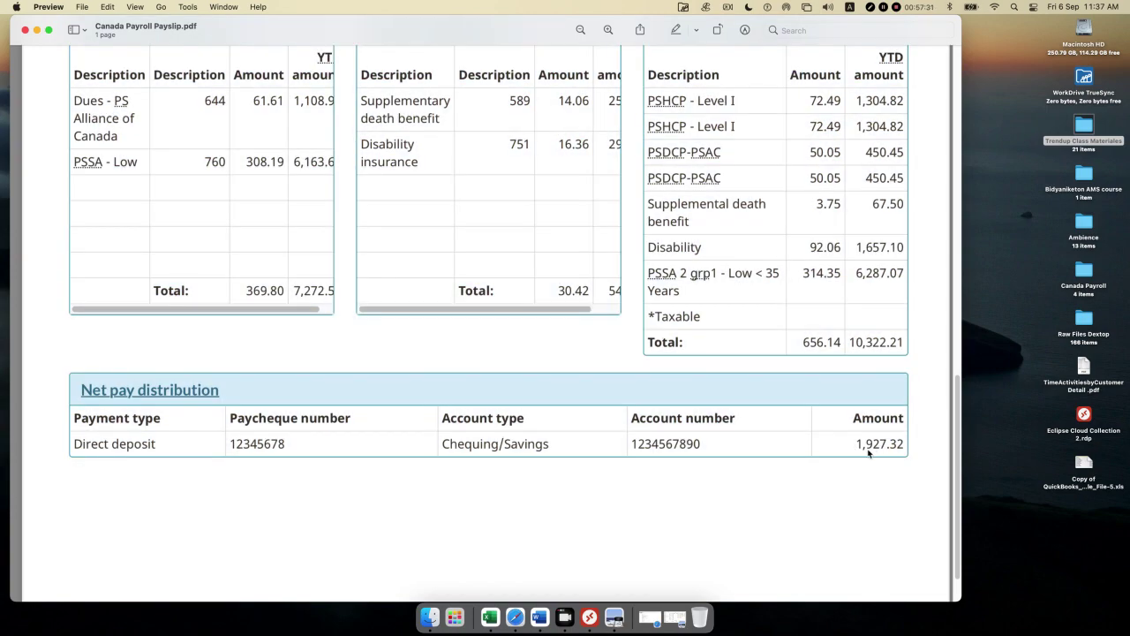
pyautogui.scroll(10, 556, 402)
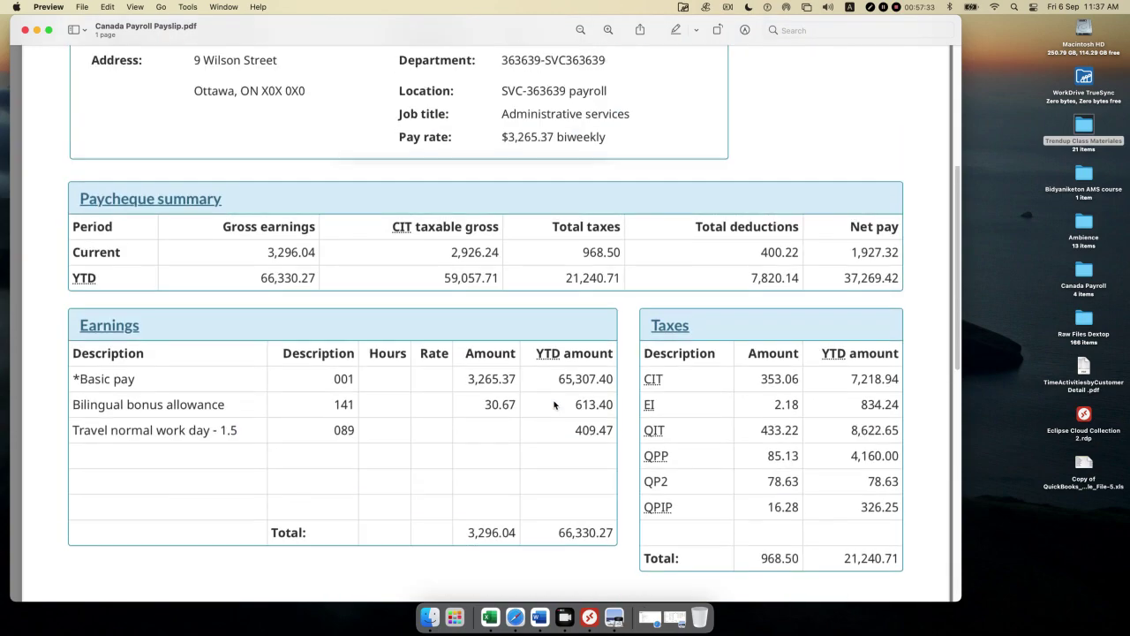
# Review the whole payslip again, from the general details and paycheque summary through earnings, taxes, deductions, employer paid benefits and net pay distribution.
pyautogui.scroll(-4, 553, 404)
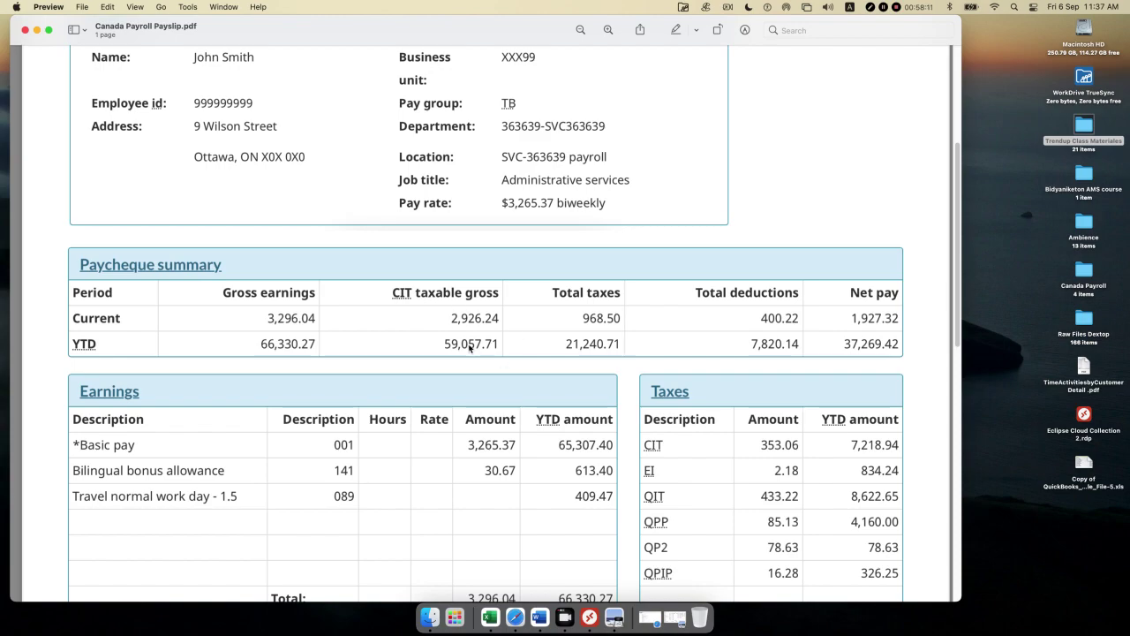
pyautogui.scroll(-2, 389, 378)
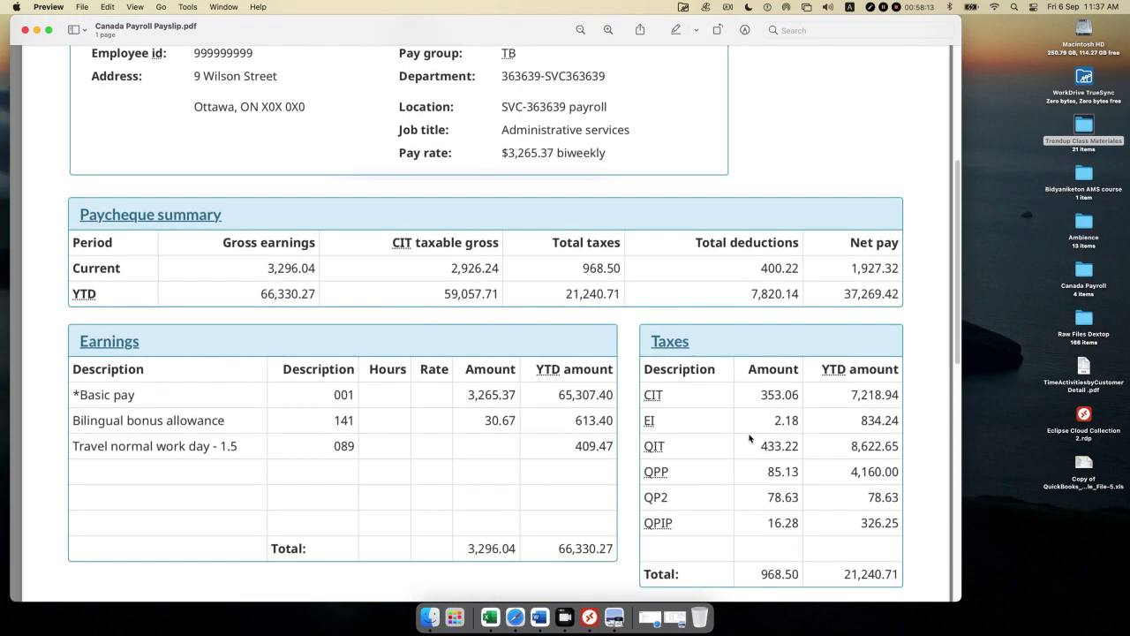
pyautogui.scroll(-10, 707, 416)
pyautogui.scroll(-8, 600, 441)
pyautogui.scroll(-5, 630, 430)
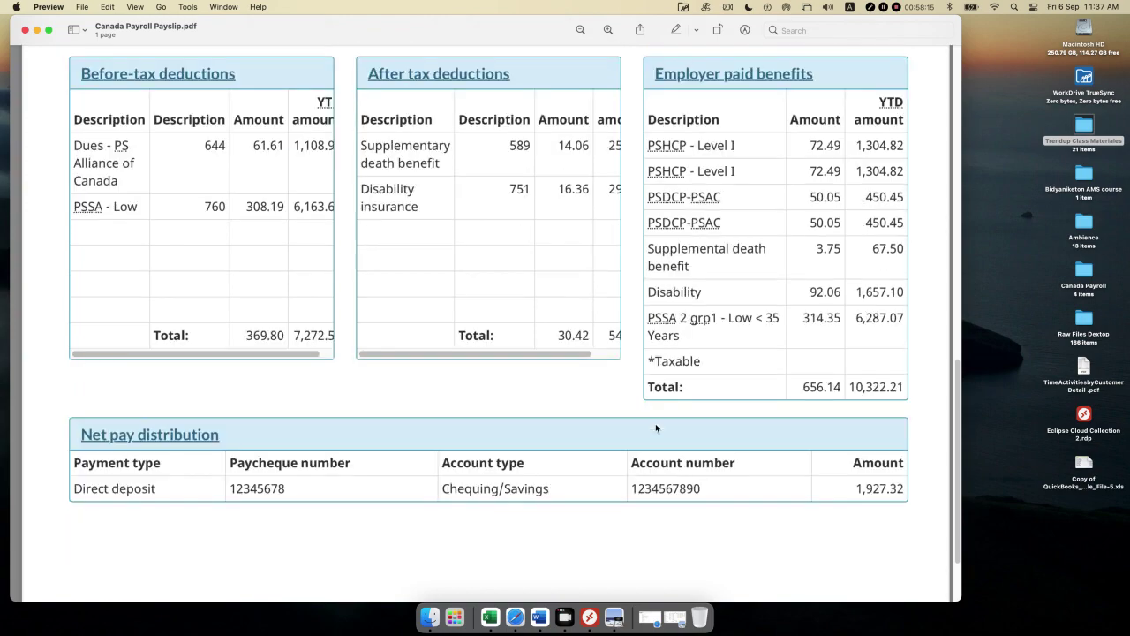
pyautogui.scroll(9, 743, 429)
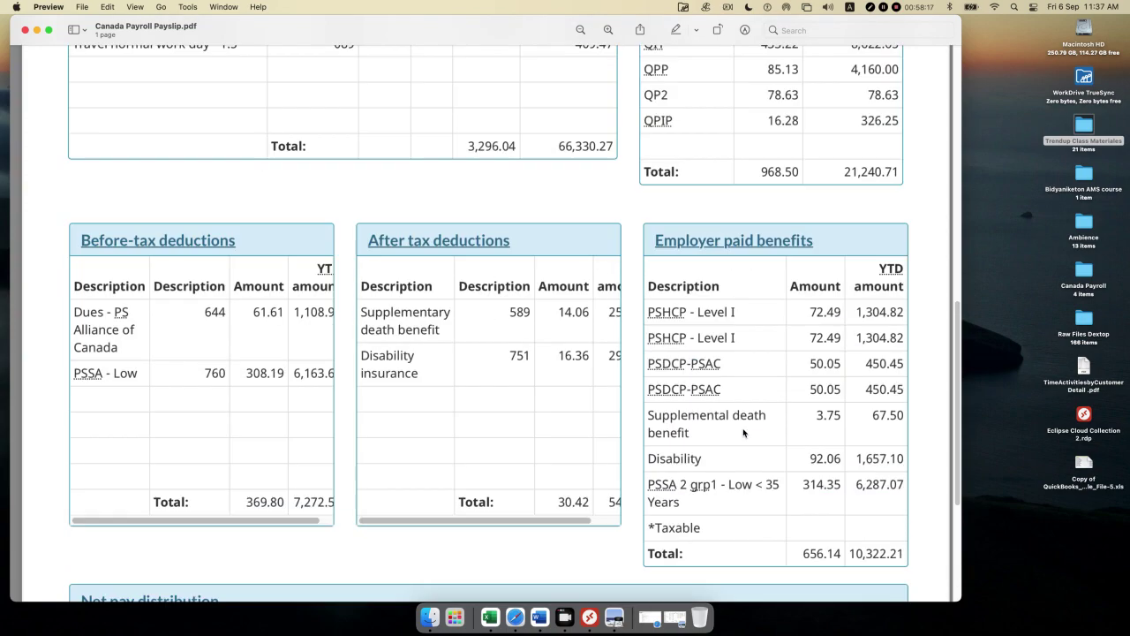
pyautogui.scroll(2, 743, 431)
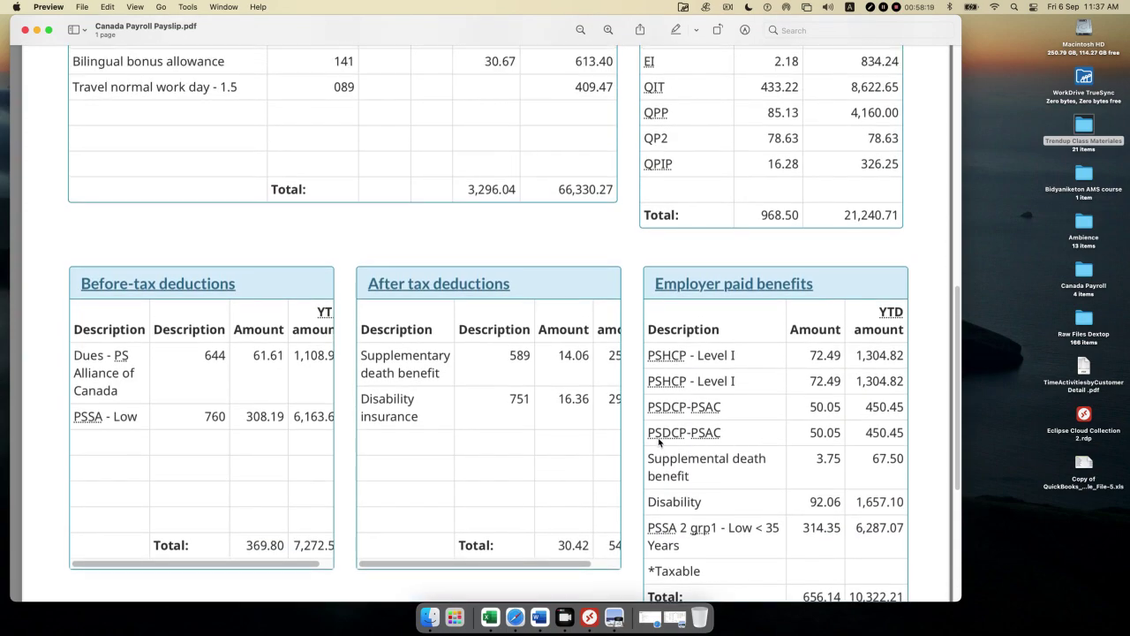
pyautogui.scroll(12, 657, 442)
pyautogui.scroll(10, 644, 430)
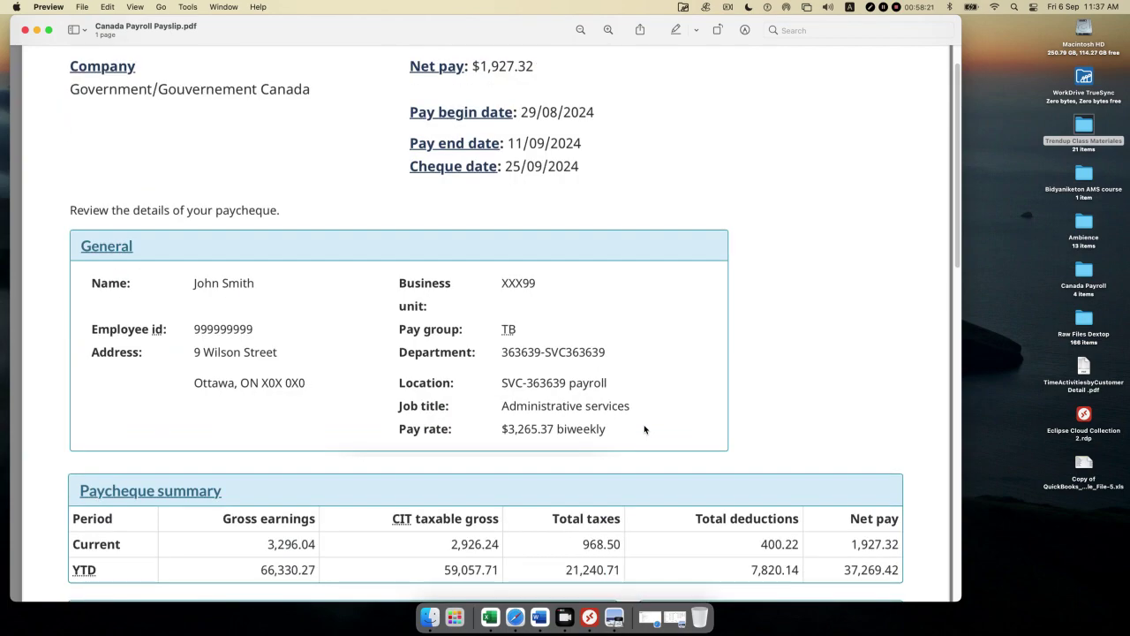
pyautogui.scroll(-15, 645, 429)
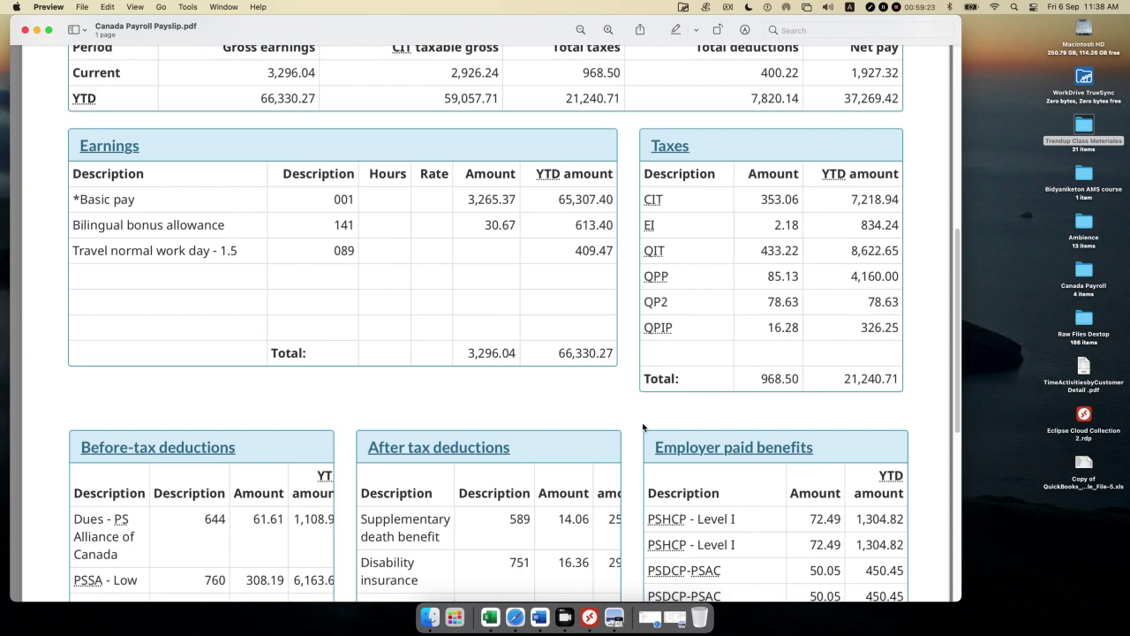
# Close the payslip PDF and switch to Safari's Facebook page with the AMS-6018 group chat.
pyautogui.click(24, 30)
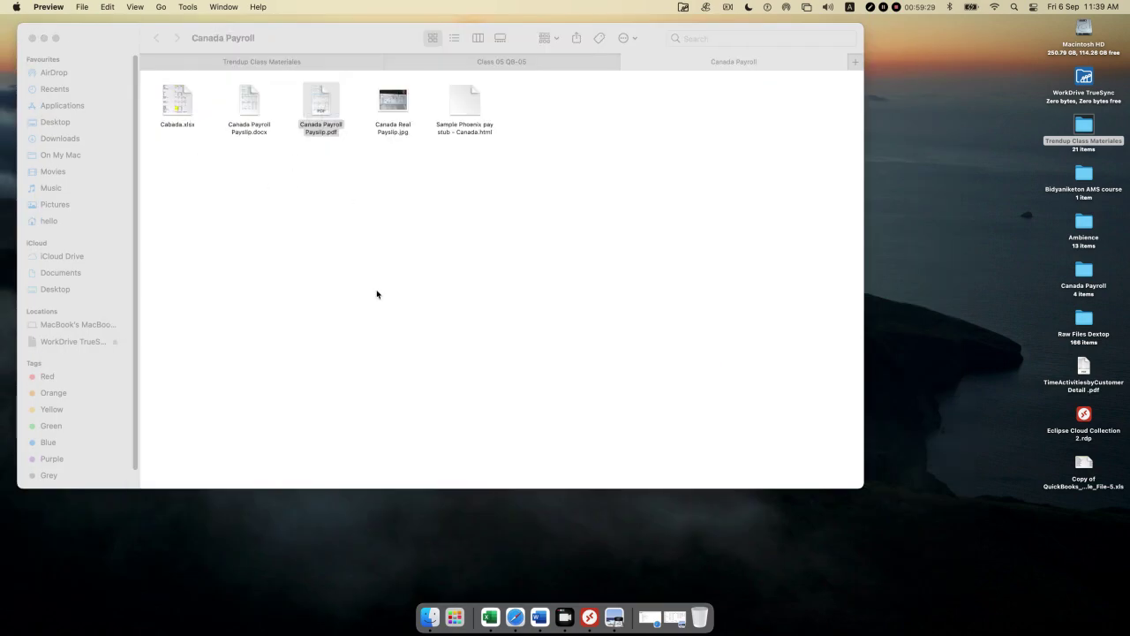
pyautogui.click(516, 609)
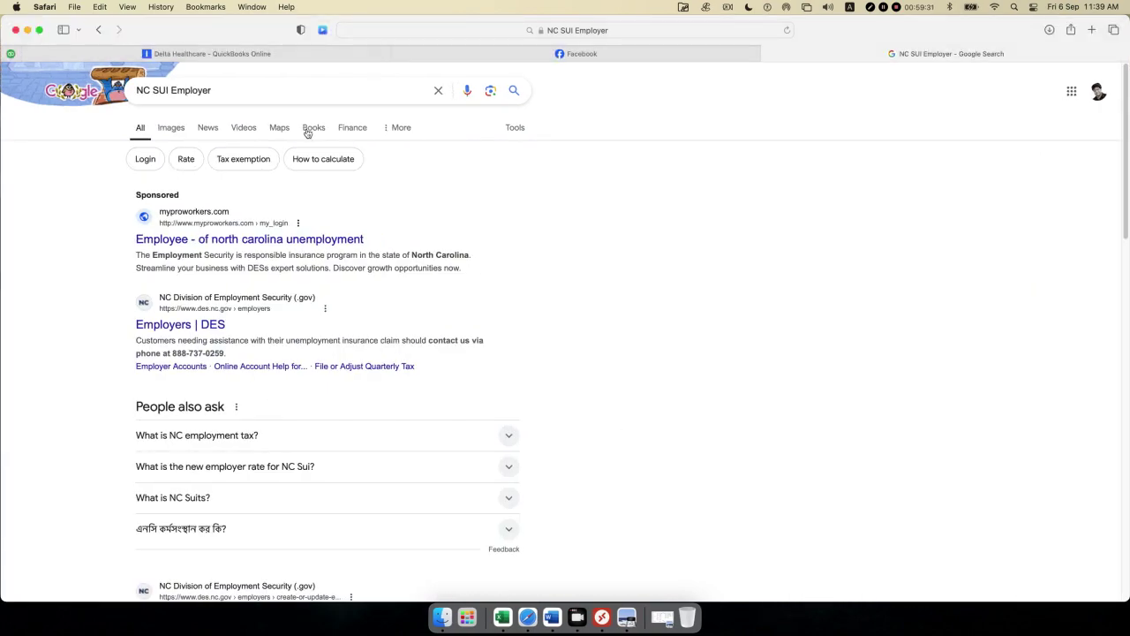
pyautogui.click(516, 57)
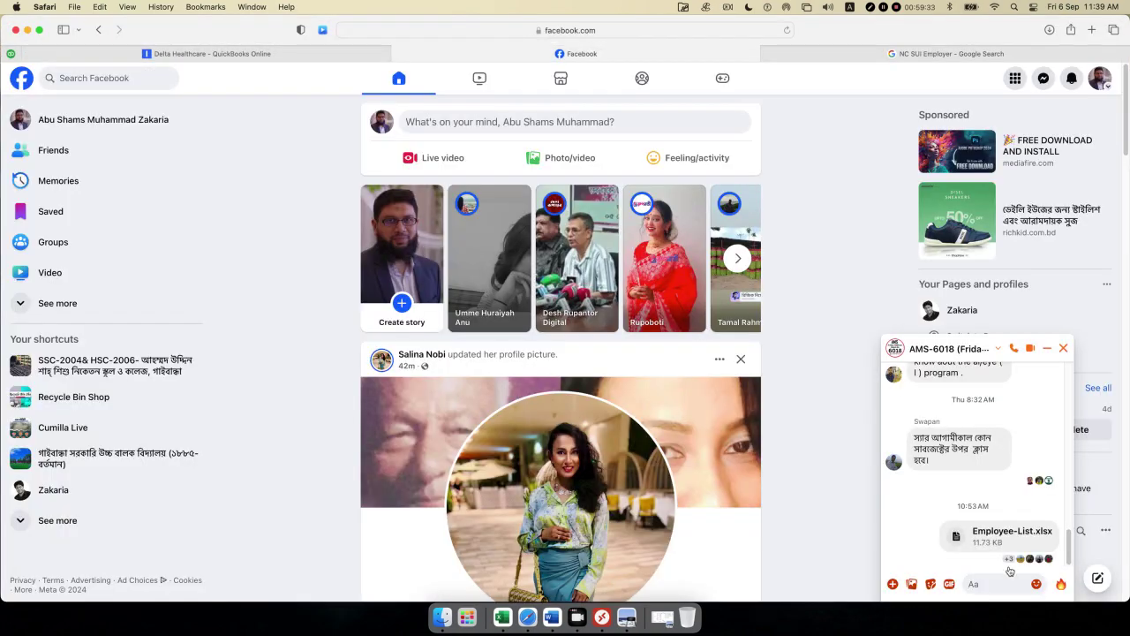
pyautogui.click(992, 583)
pyautogui.write('NC SUI Employer')
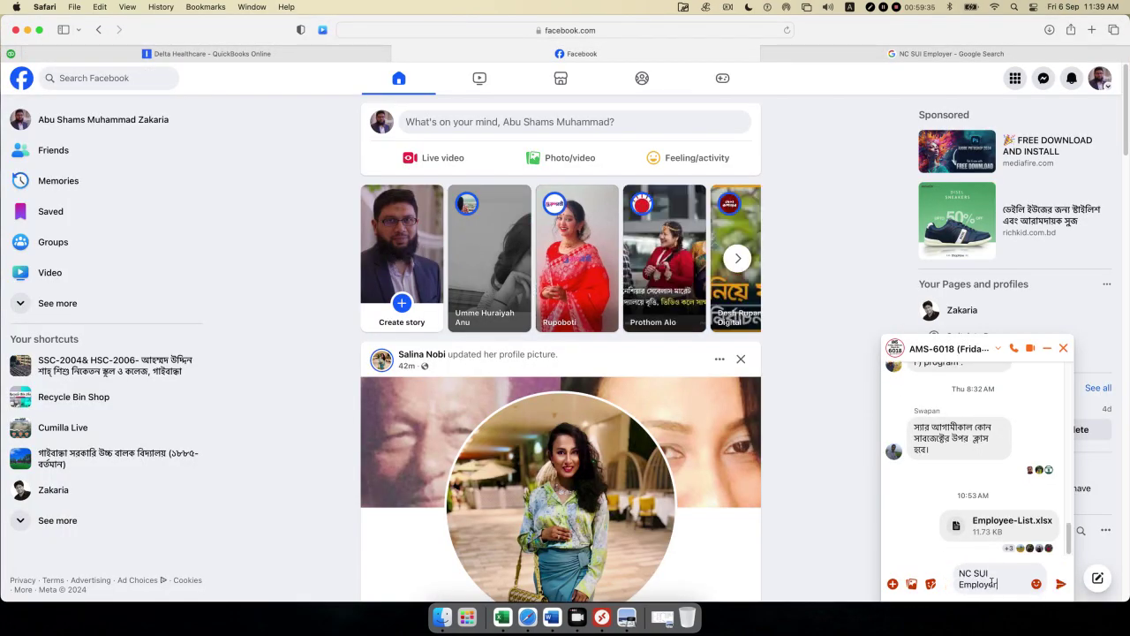
pyautogui.press('BackSpace')
pyautogui.press('BackSpace')
pyautogui.press('BackSpace')
pyautogui.press('BackSpace')
pyautogui.press('BackSpace')
pyautogui.press('BackSpace')
pyautogui.press('BackSpace')
pyautogui.press('BackSpace')
pyautogui.press('BackSpace')
pyautogui.press('BackSpace')
pyautogui.press('BackSpace')
pyautogui.press('BackSpace')
pyautogui.press('BackSpace')
pyautogui.press('BackSpace')
pyautogui.press('BackSpace')
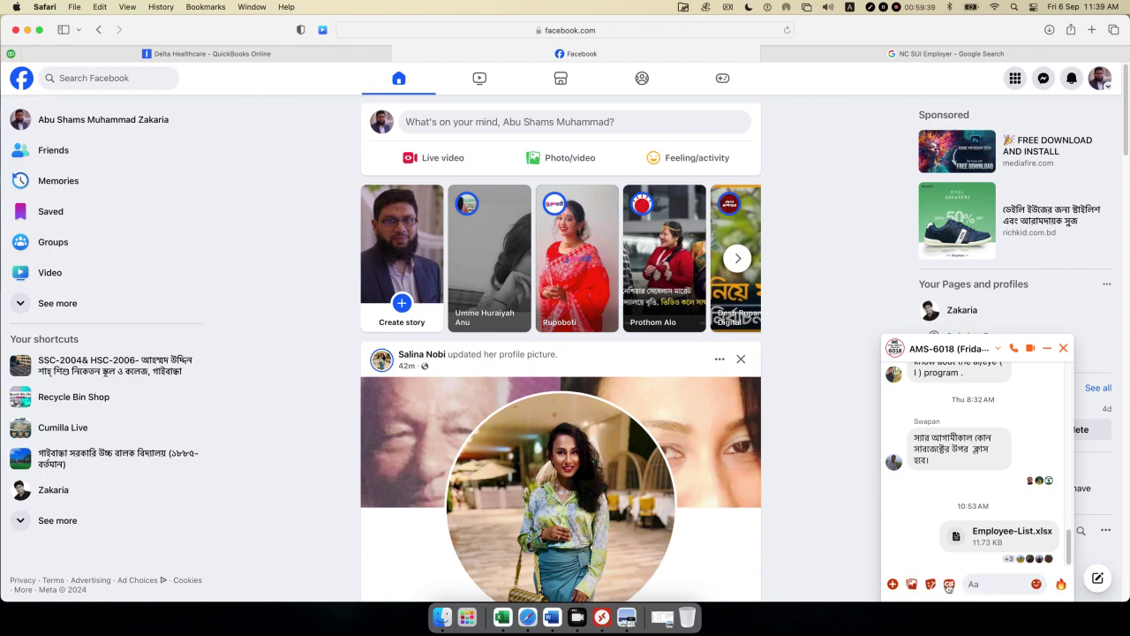
# Switch to Finder and copy the file Canada Payroll Payslip.pdf in the Canada Payroll folder.
pyautogui.click(27, 30)
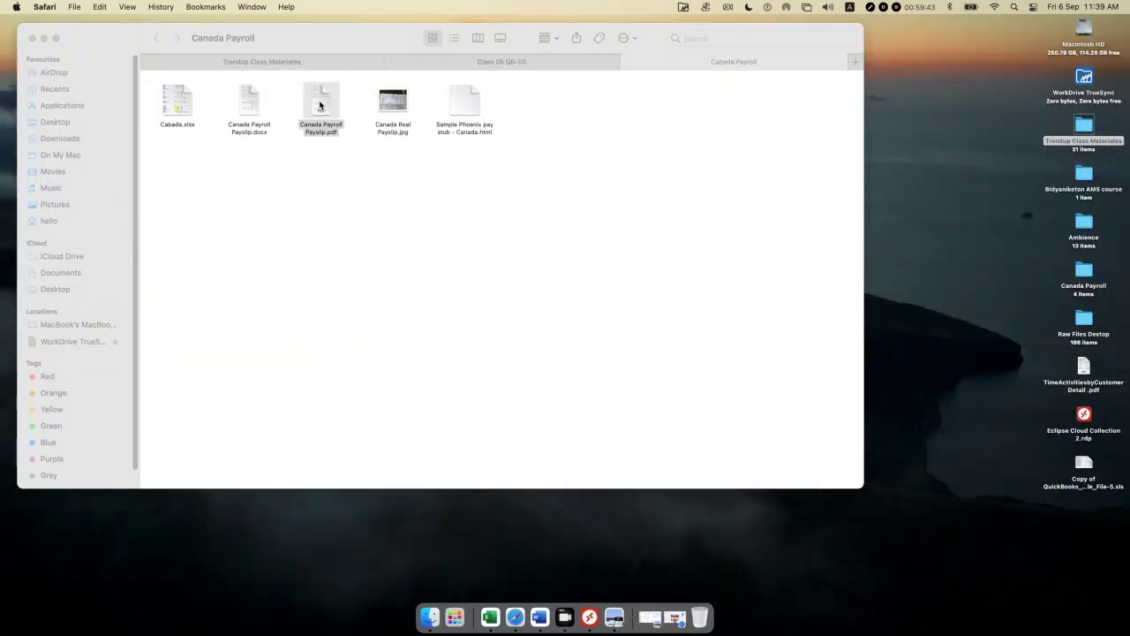
pyautogui.rightClick(319, 103)
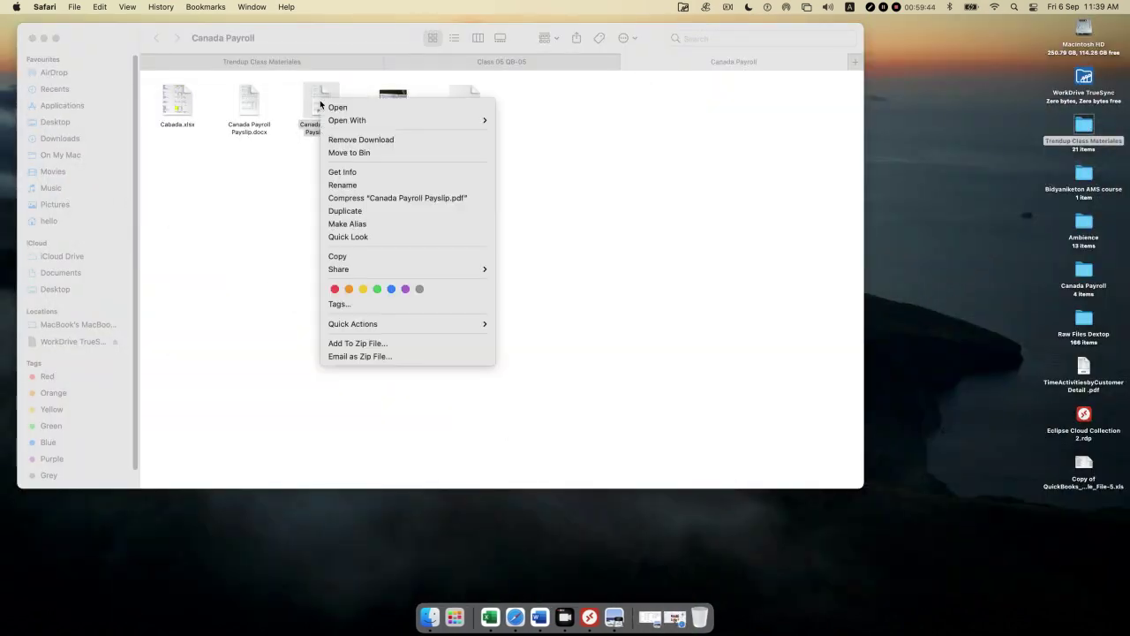
pyautogui.click(356, 256)
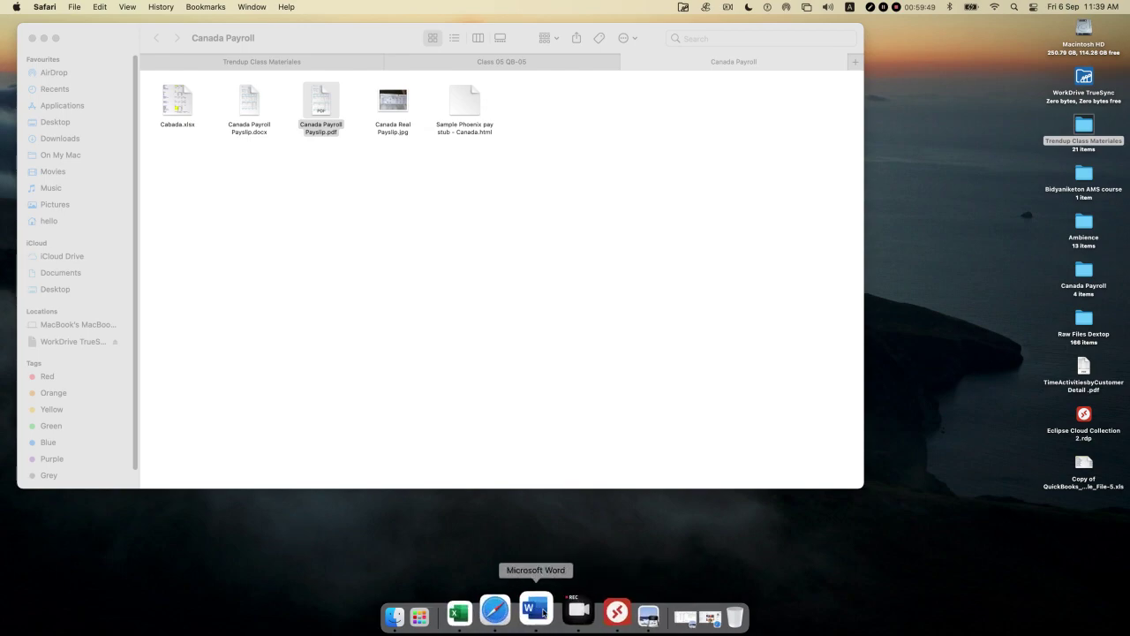
# Return to Safari, send the copied payslip PDF to the AMS-6018 group chat on Facebook, and minimize the chat.
pyautogui.click(510, 611)
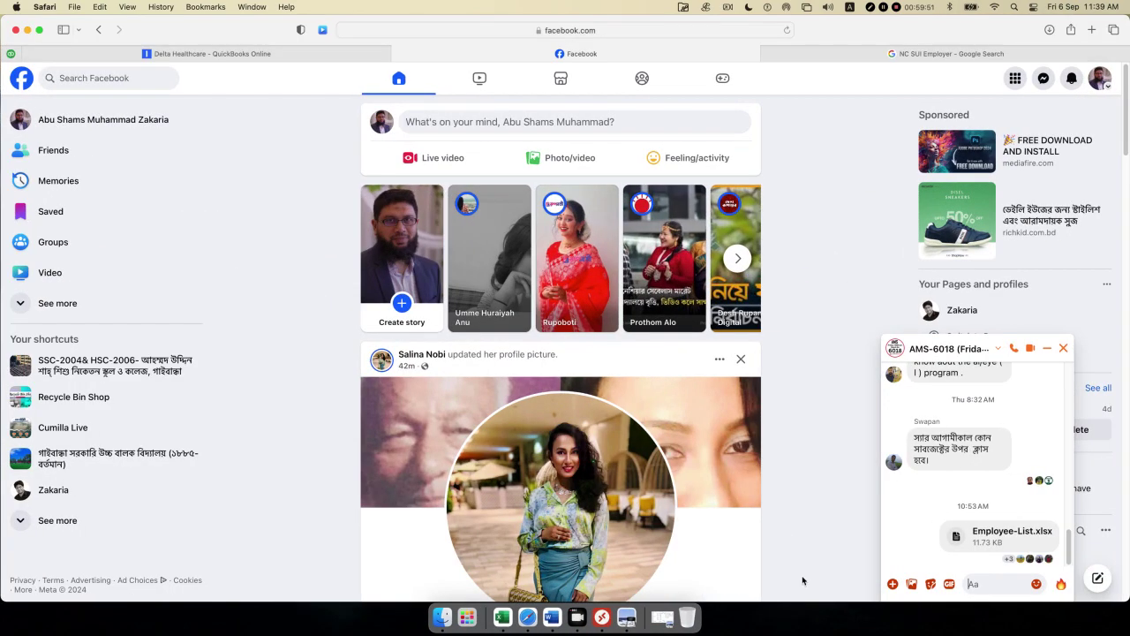
pyautogui.rightClick(991, 587)
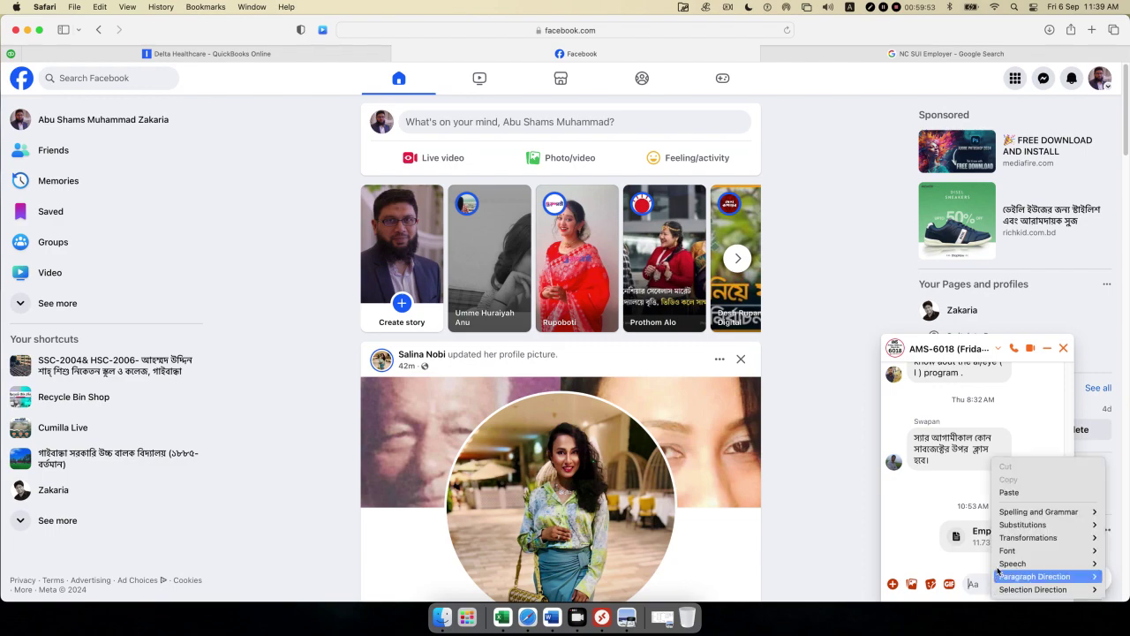
pyautogui.click(1007, 494)
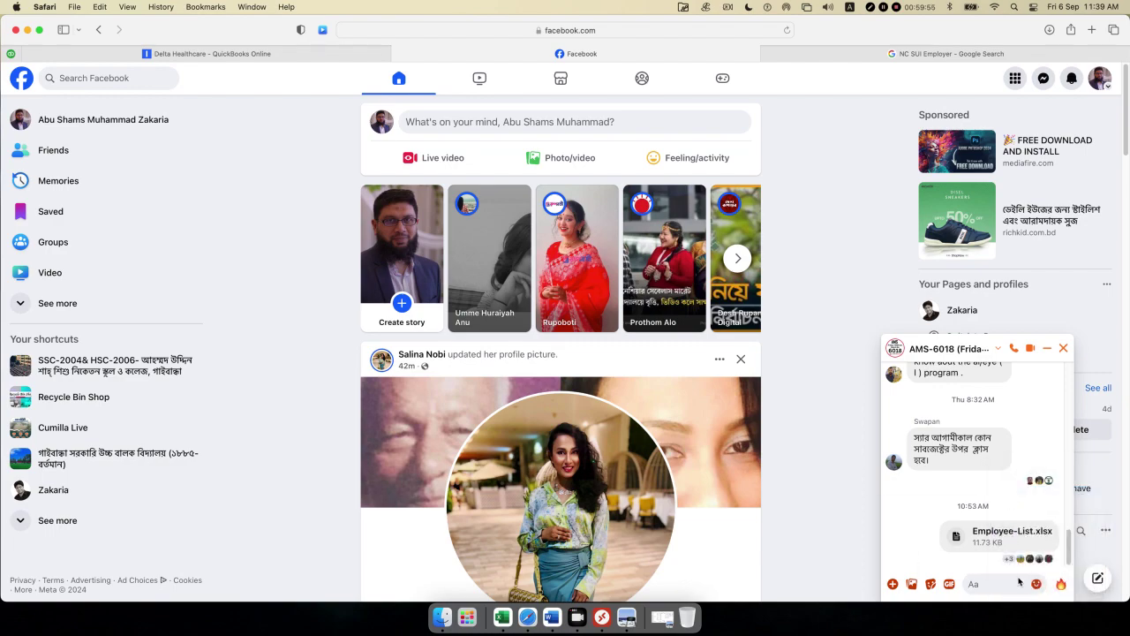
pyautogui.click(1061, 584)
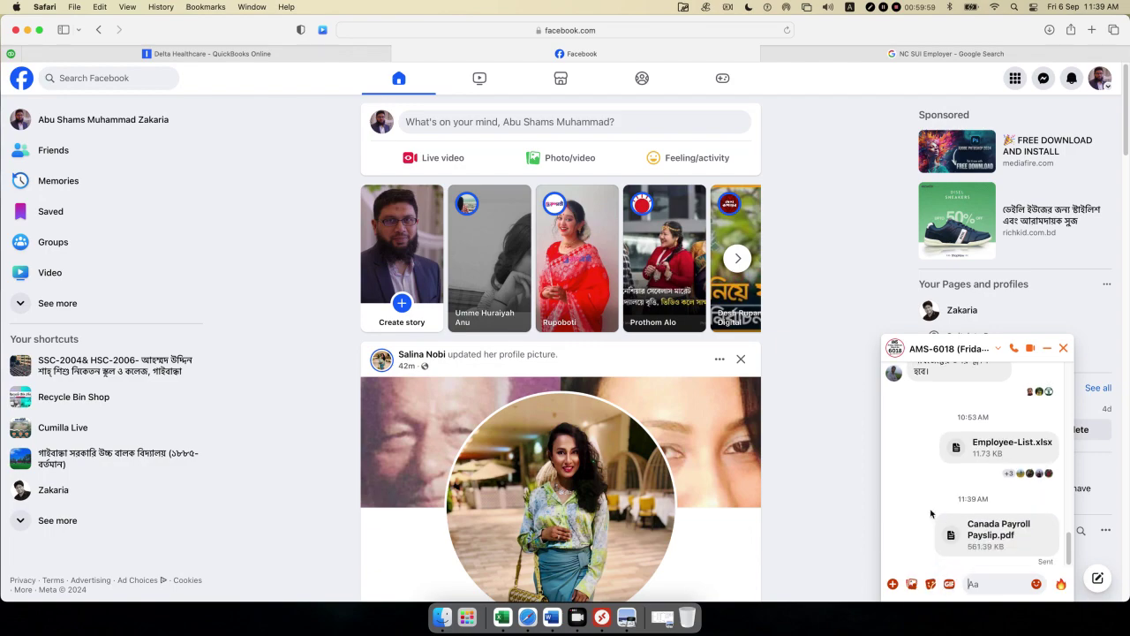
pyautogui.click(1046, 348)
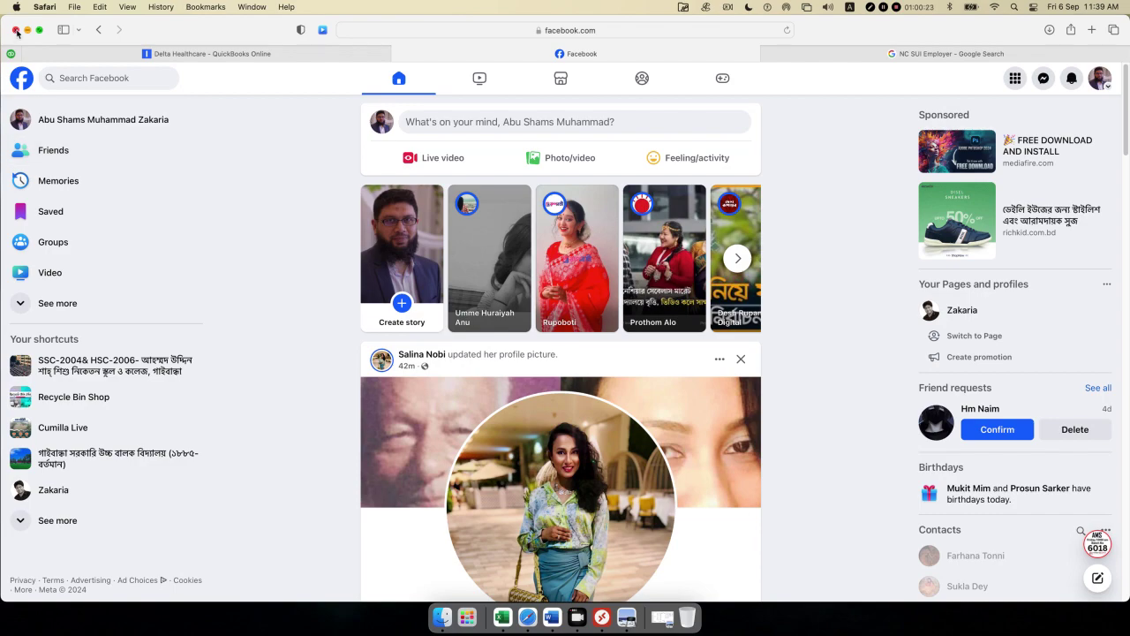
# Close the Facebook, NC SUI Employer search and Delta Healthcare QuickBooks Online pages in the browser.
pyautogui.click(400, 53)
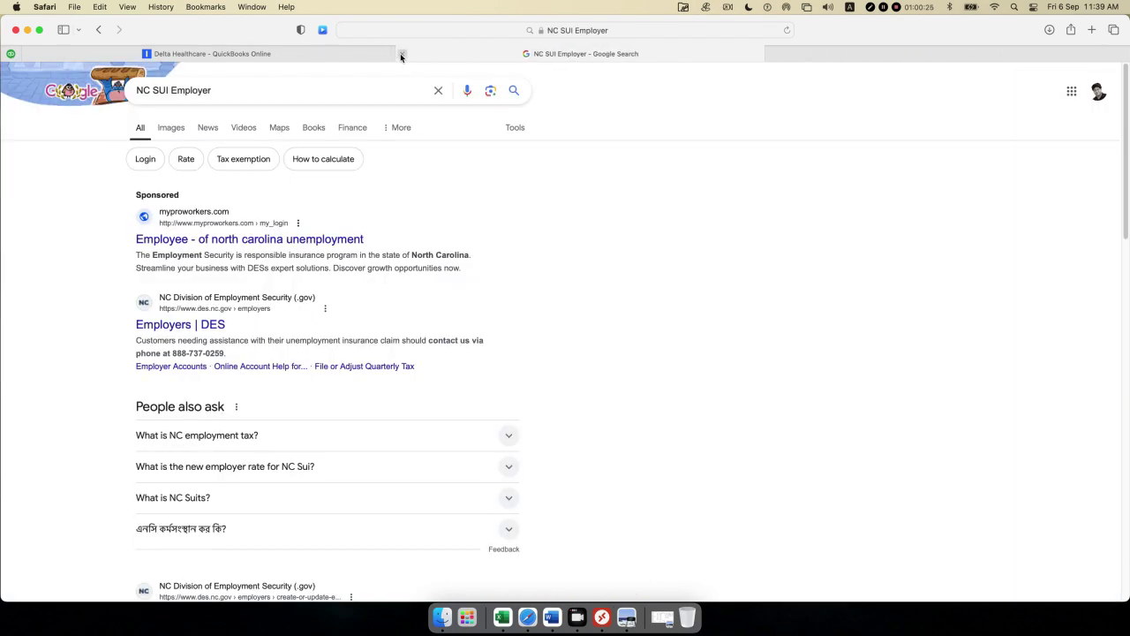
pyautogui.click(400, 53)
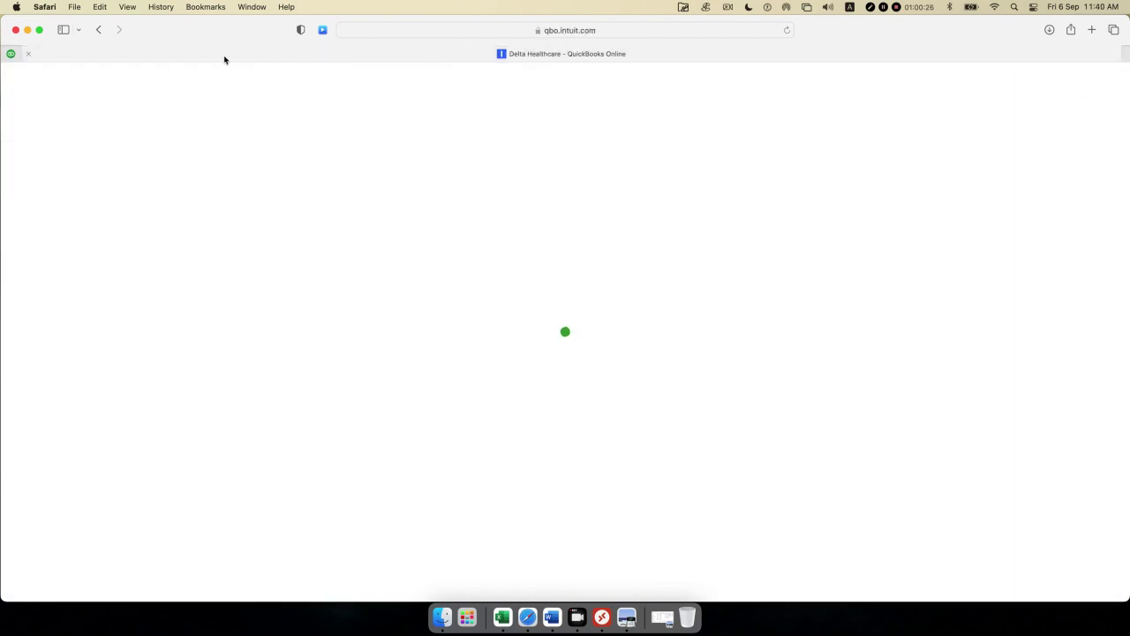
pyautogui.click(30, 55)
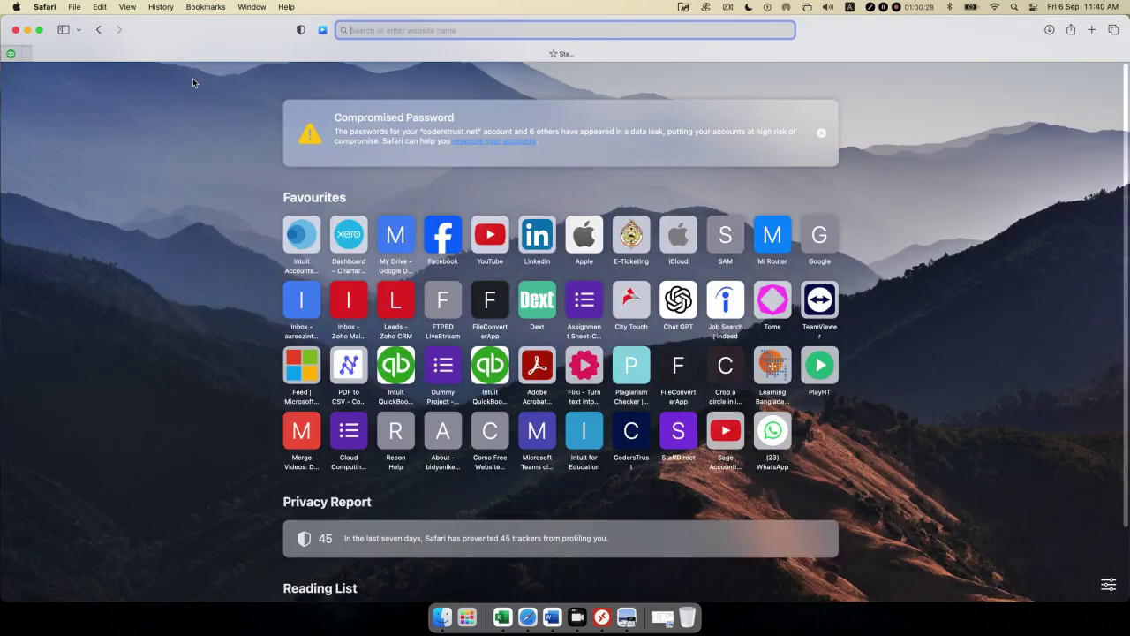